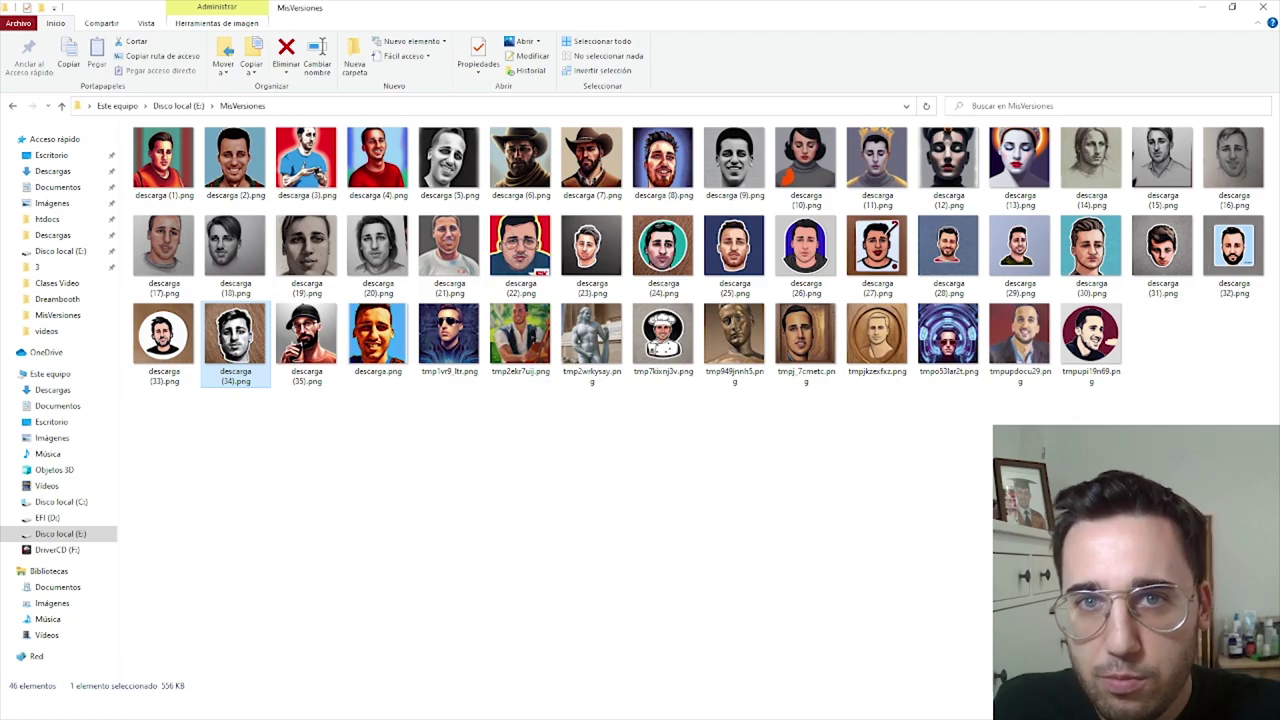
View several generated portraits in the MisVersiones folder, including descarga (34).png and tmpjkzexfxz.png
{"action": "double_click", "coordinate": [262, 365]}
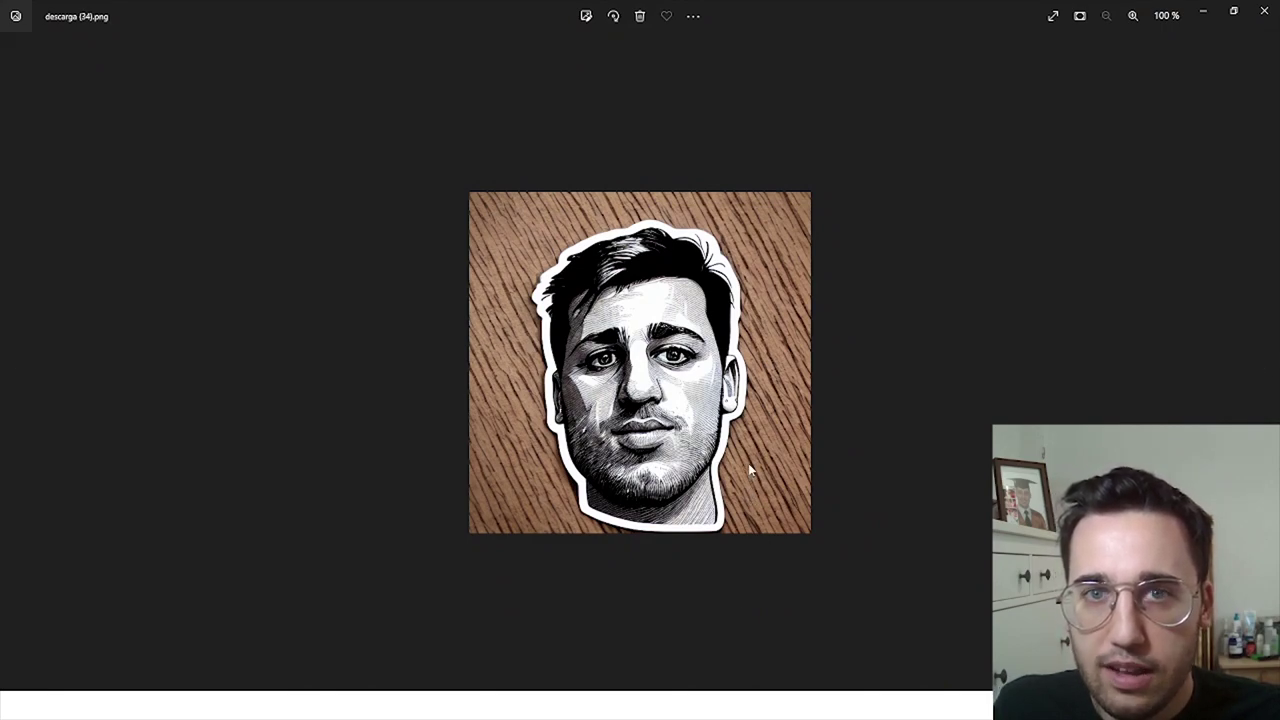
{"action": "left_click", "coordinate": [1263, 12]}
{"action": "double_click", "coordinate": [548, 278]}
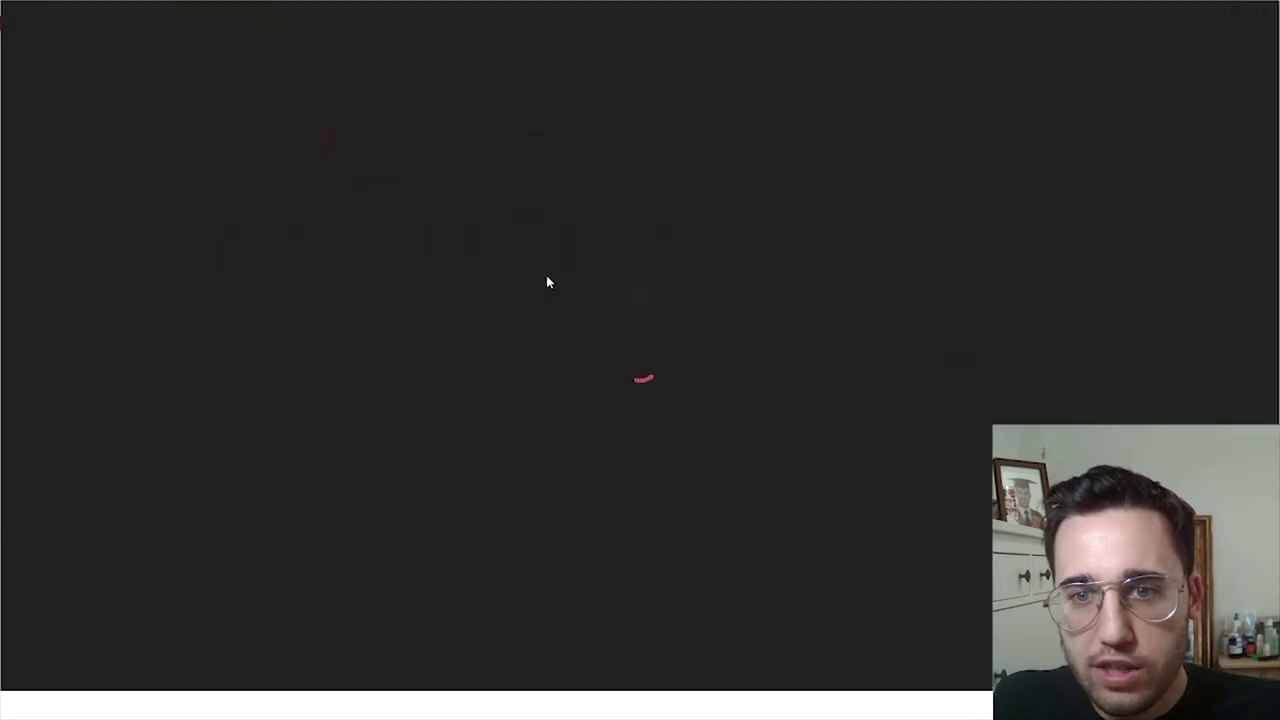
{"action": "left_click", "coordinate": [1263, 11]}
{"action": "left_click", "coordinate": [858, 354]}
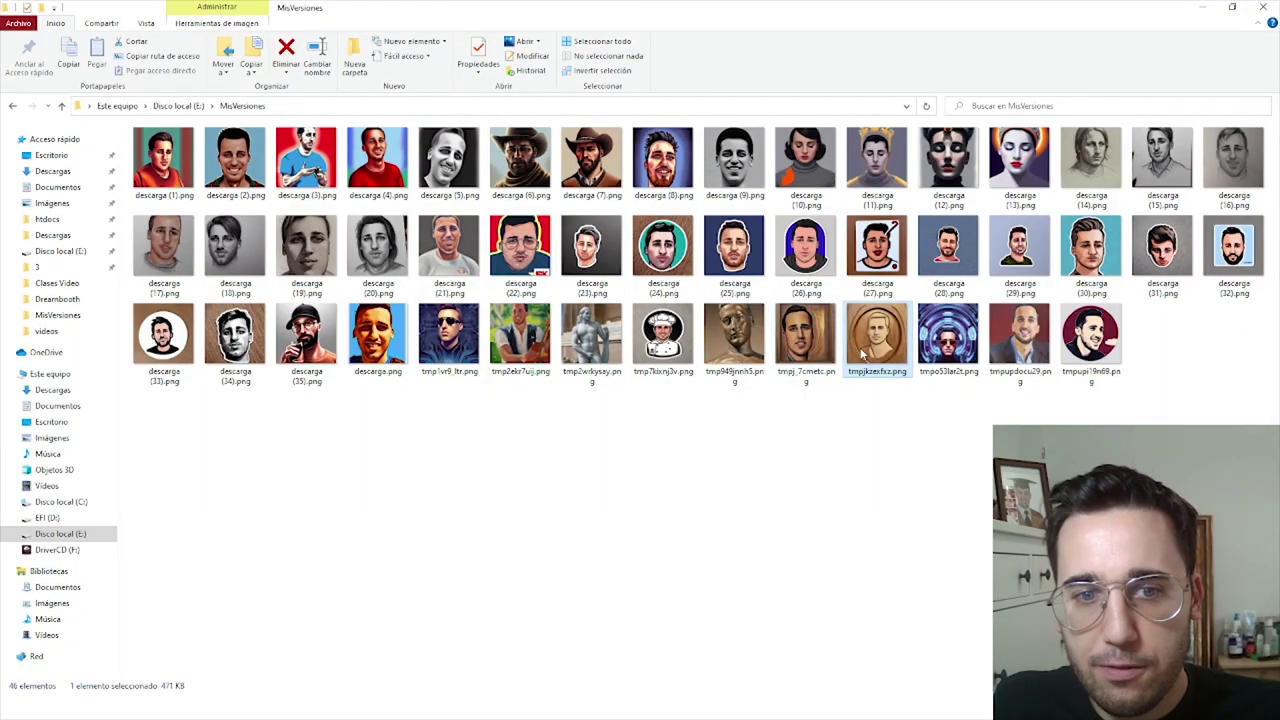
{"action": "double_click", "coordinate": [862, 353]}
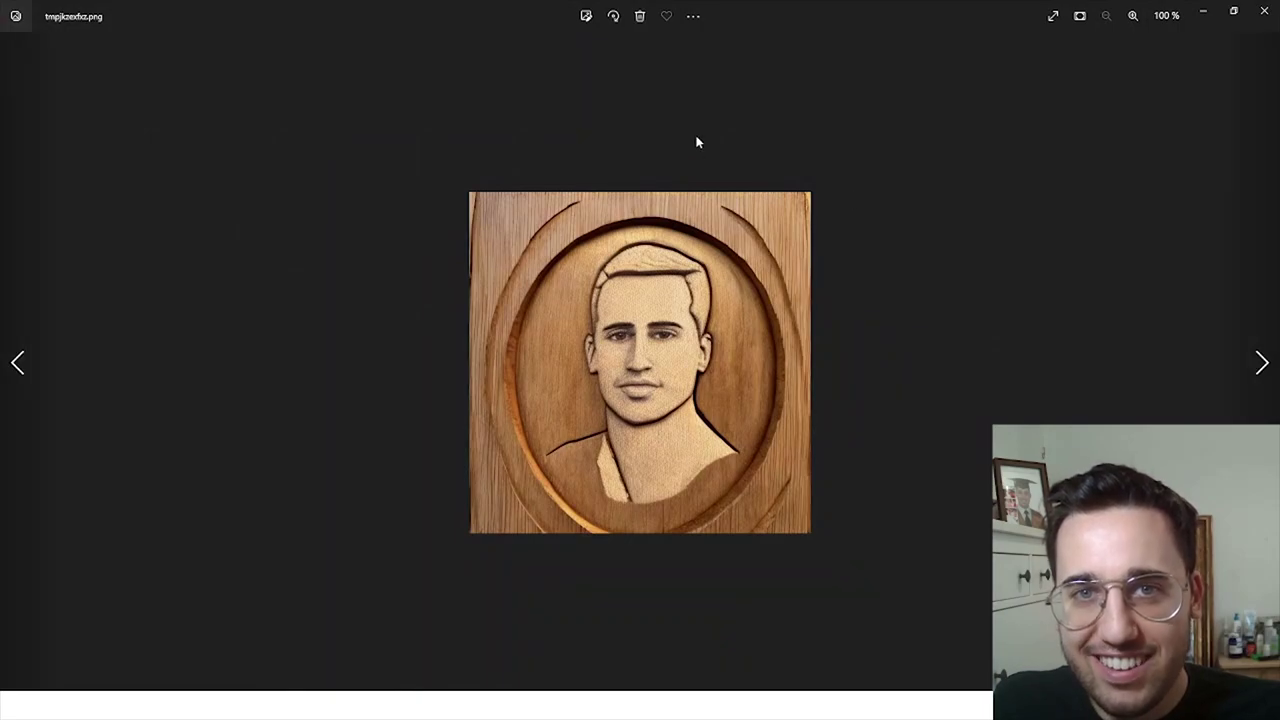
{"action": "left_click", "coordinate": [1265, 10]}
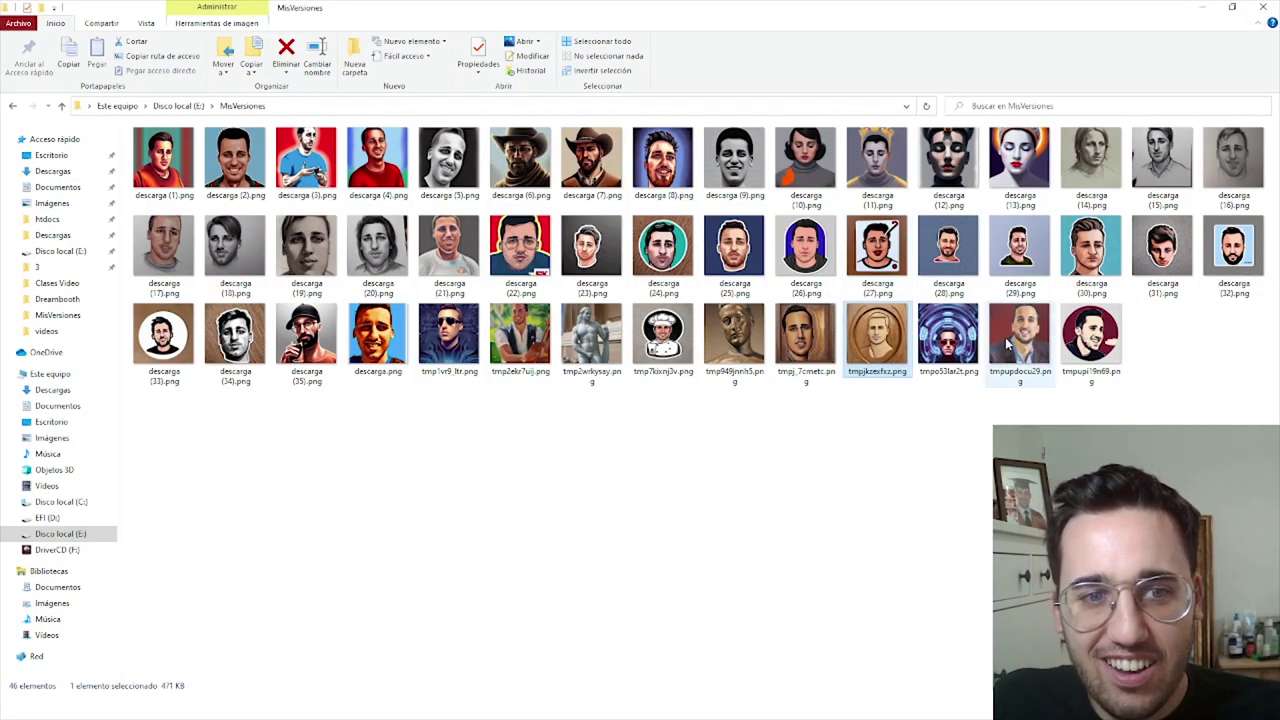
View the generated portraits tmpo53lar2t.png, descarga (35).png and tmp2ekr7uij.png one after another
{"action": "double_click", "coordinate": [948, 335]}
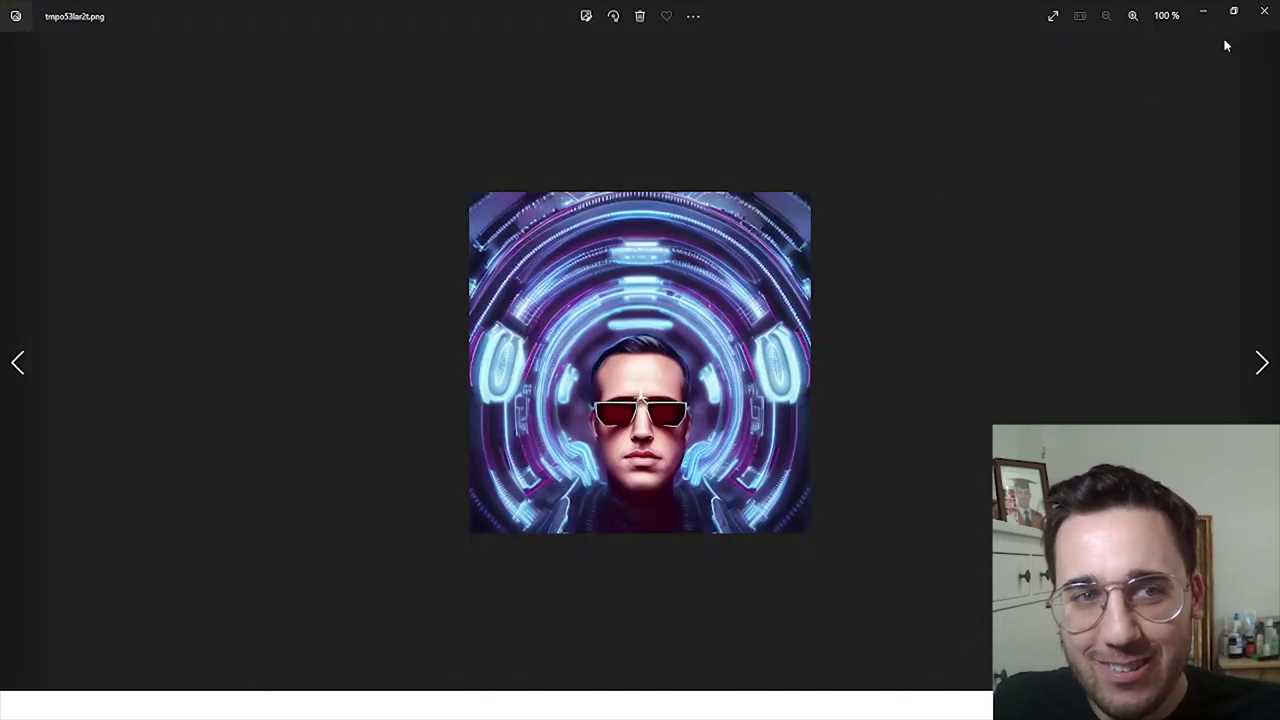
{"action": "left_click", "coordinate": [1265, 10]}
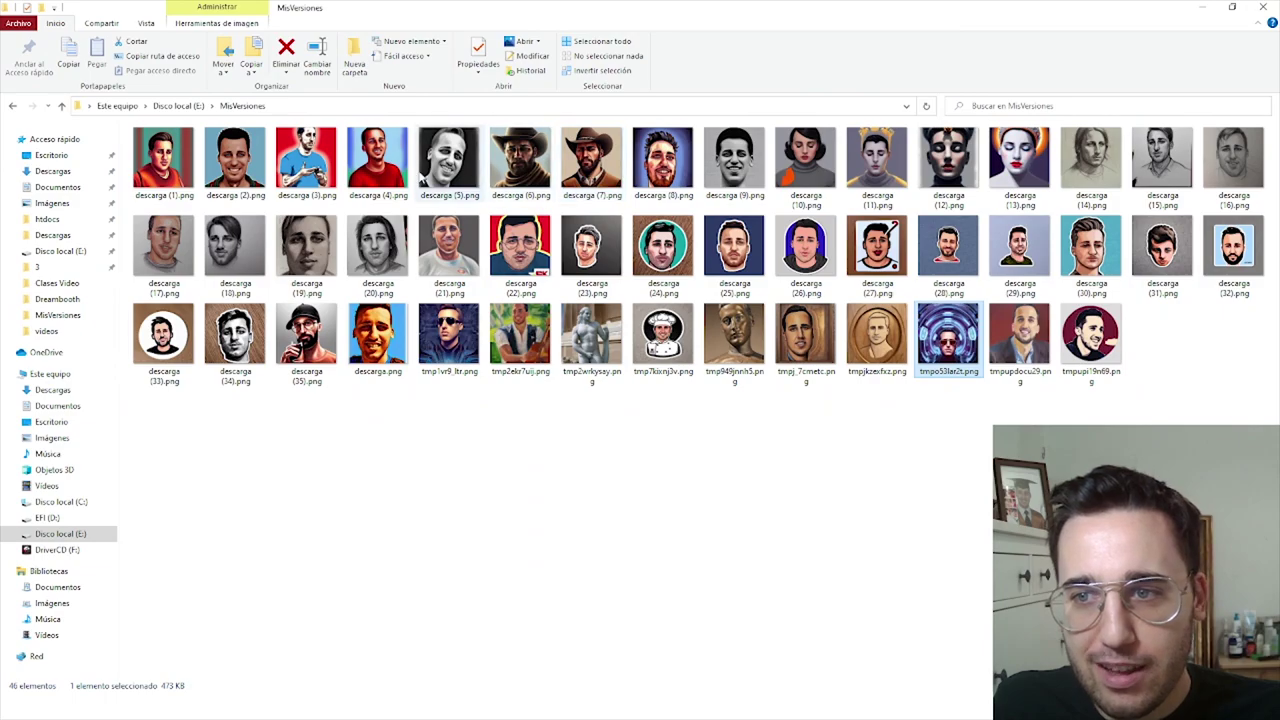
{"action": "double_click", "coordinate": [306, 335]}
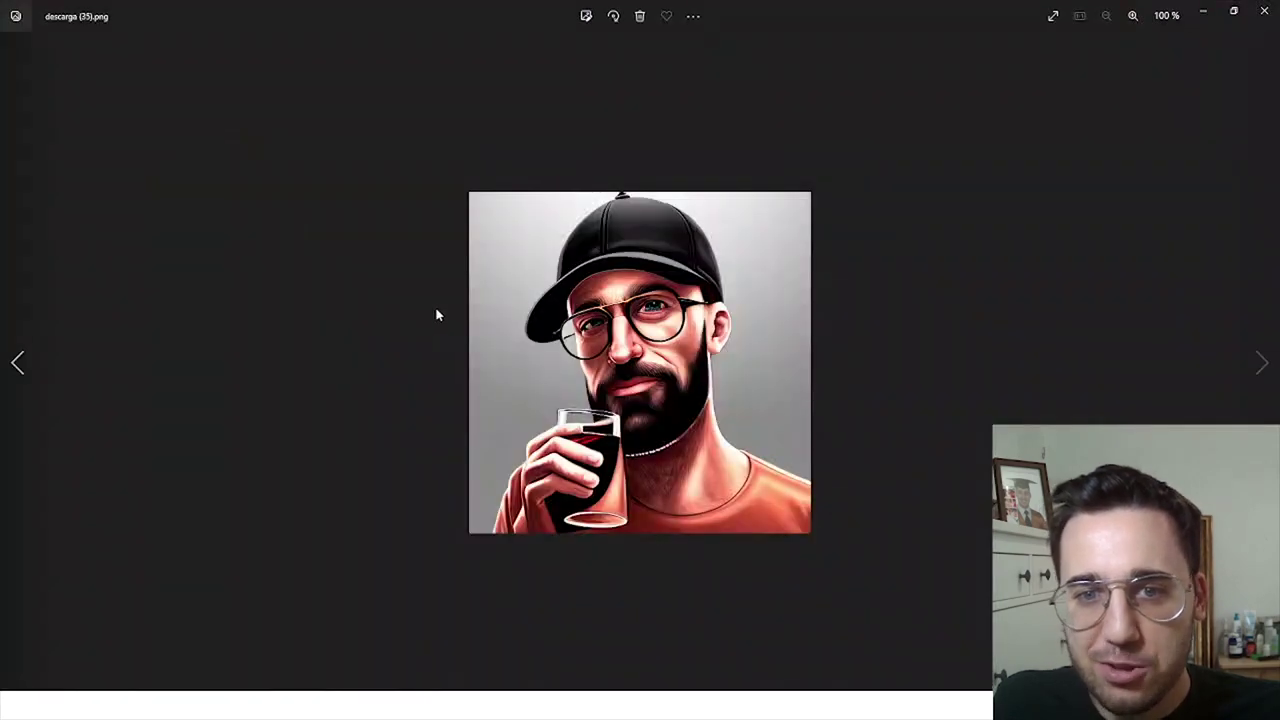
{"action": "left_click", "coordinate": [1264, 10]}
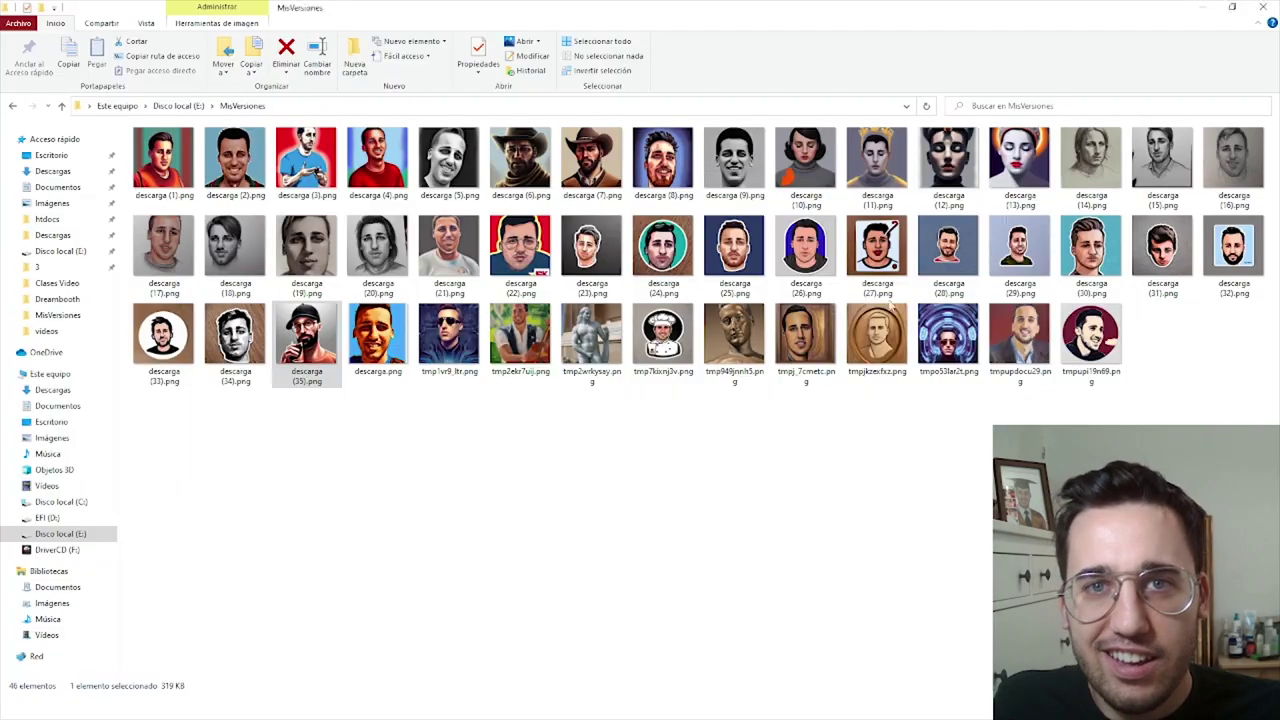
{"action": "left_click", "coordinate": [497, 345]}
{"action": "double_click", "coordinate": [497, 345]}
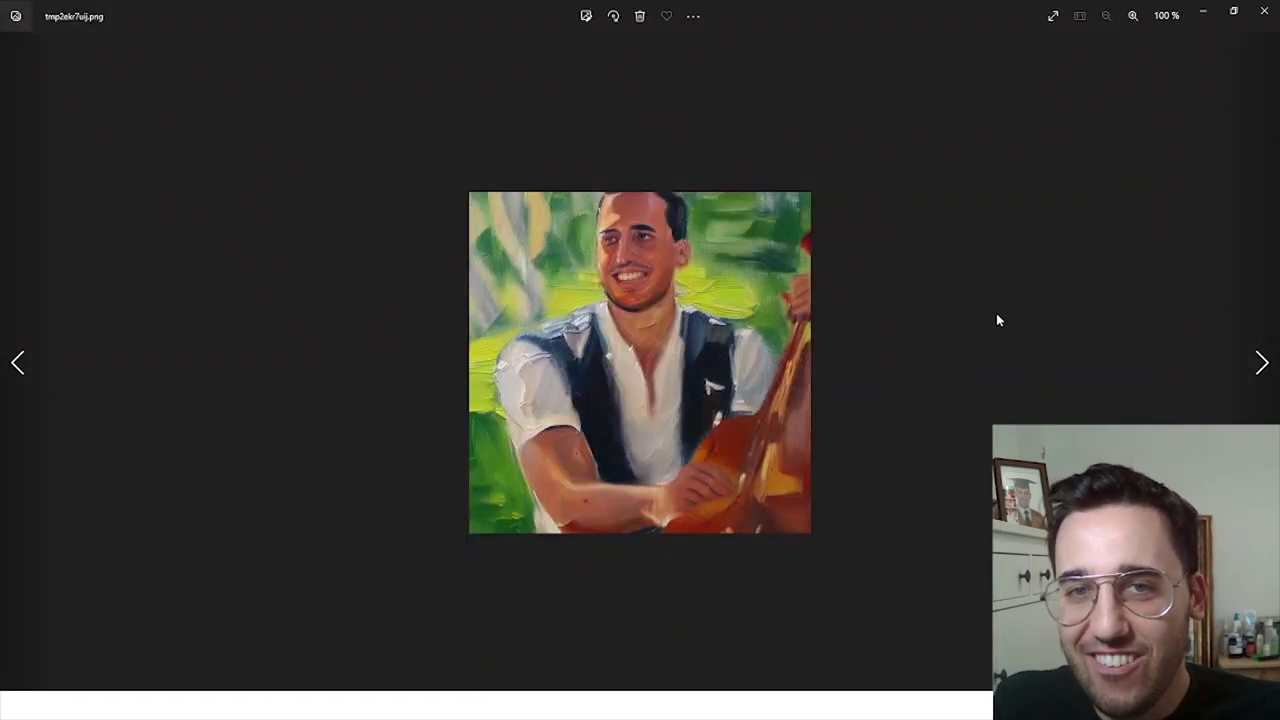
{"action": "left_click", "coordinate": [1264, 10]}
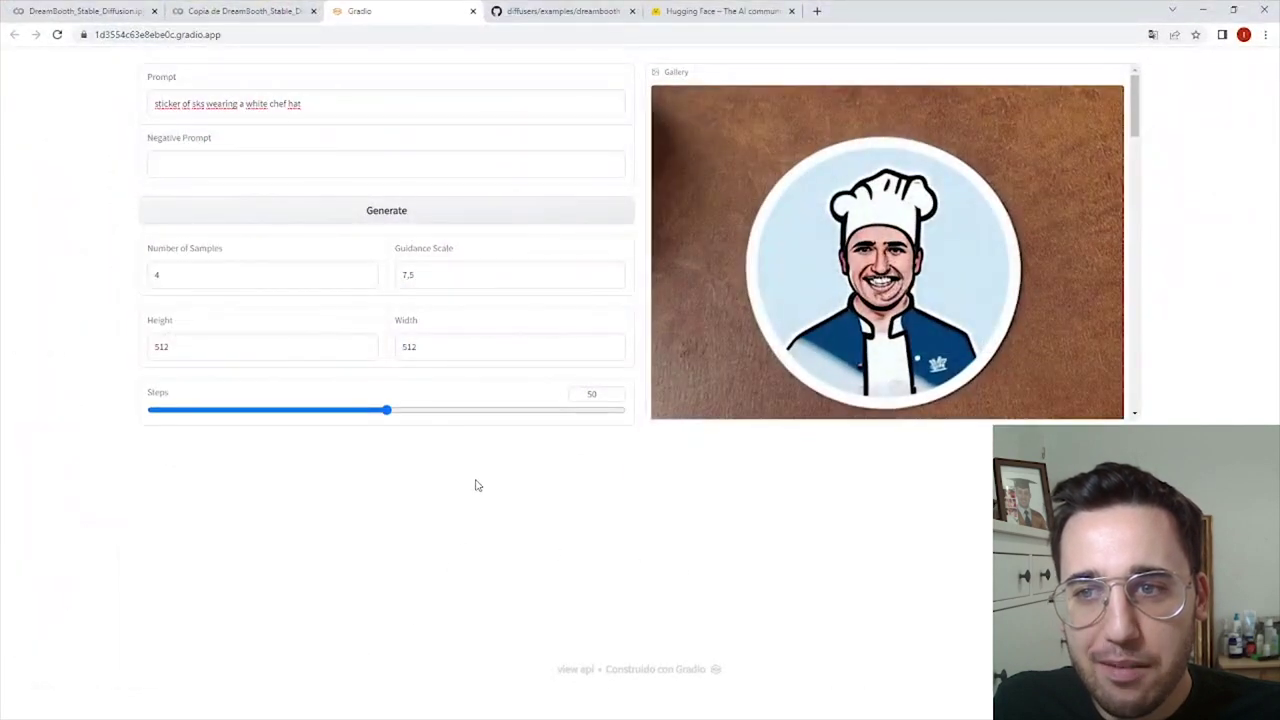
Highlight the whole chef-hat sticker prompt in the Gradio page and then its keyword sks
{"action": "left_click_drag", "start_coordinate": [400, 112], "coordinate": [136, 109]}
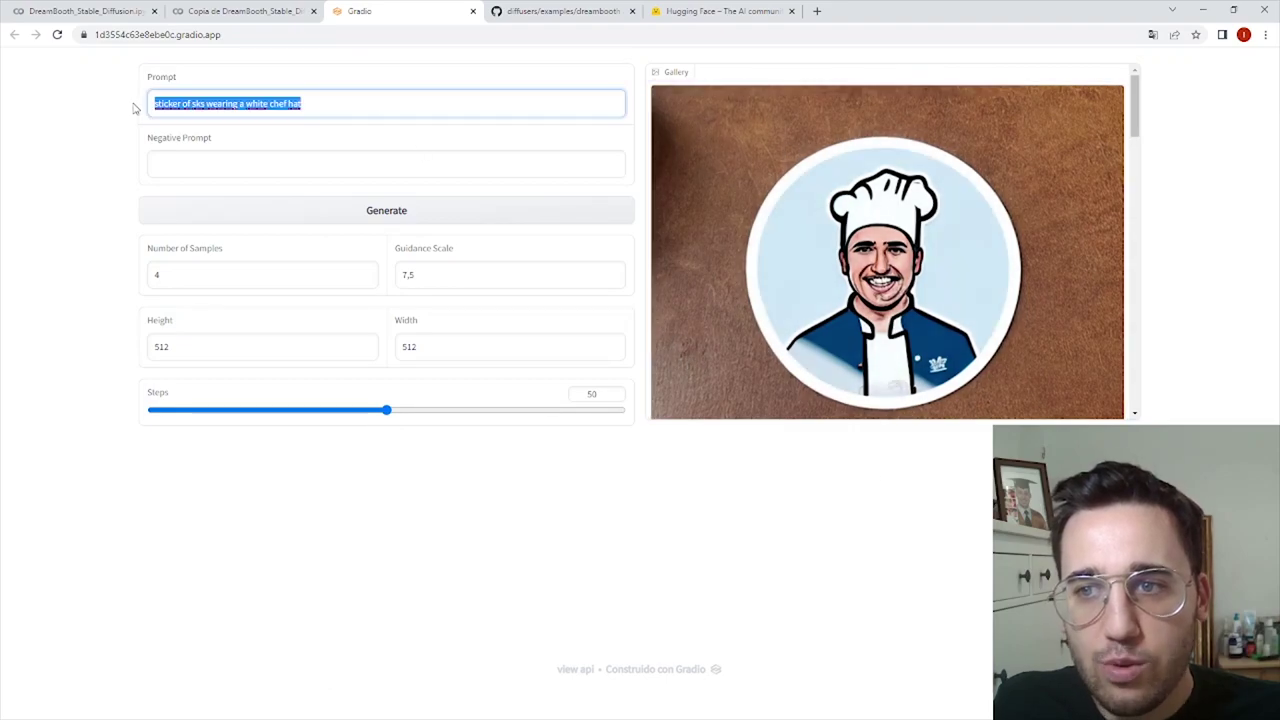
{"action": "left_click", "coordinate": [190, 105]}
{"action": "double_click", "coordinate": [198, 103]}
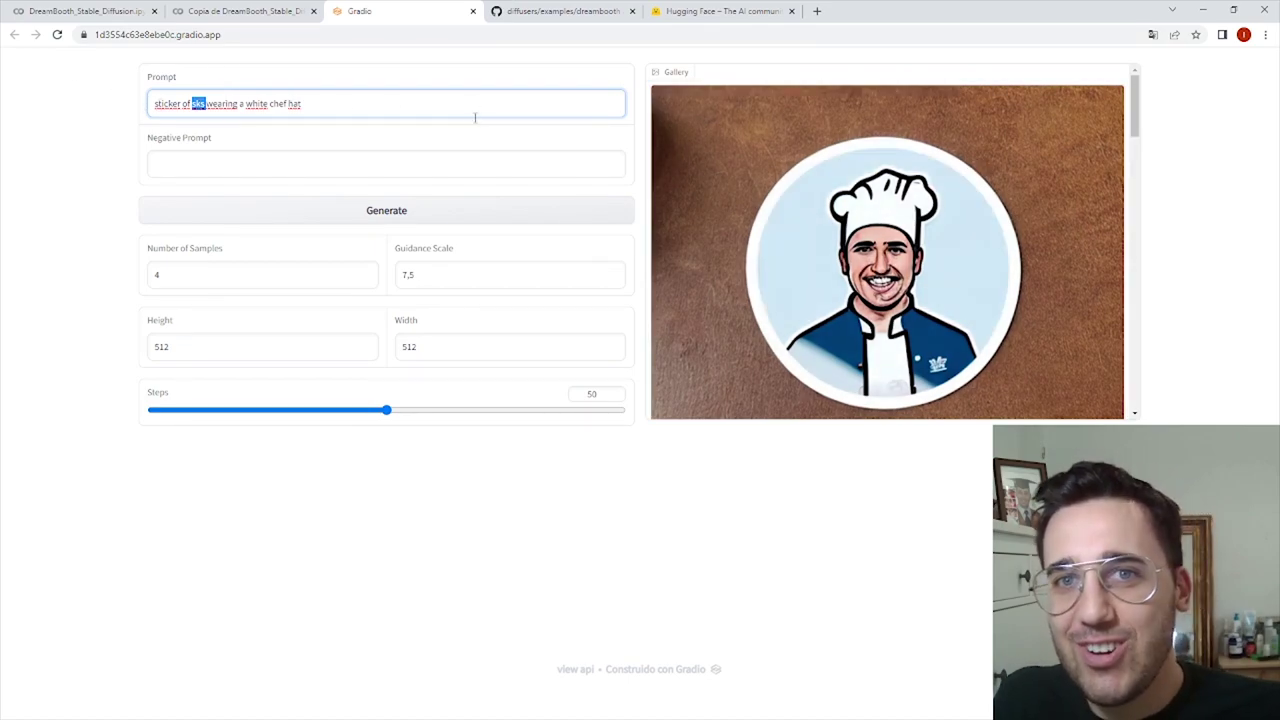
Enlarge the generated chef images in the gallery and view each of the four samples
{"action": "left_click", "coordinate": [732, 229]}
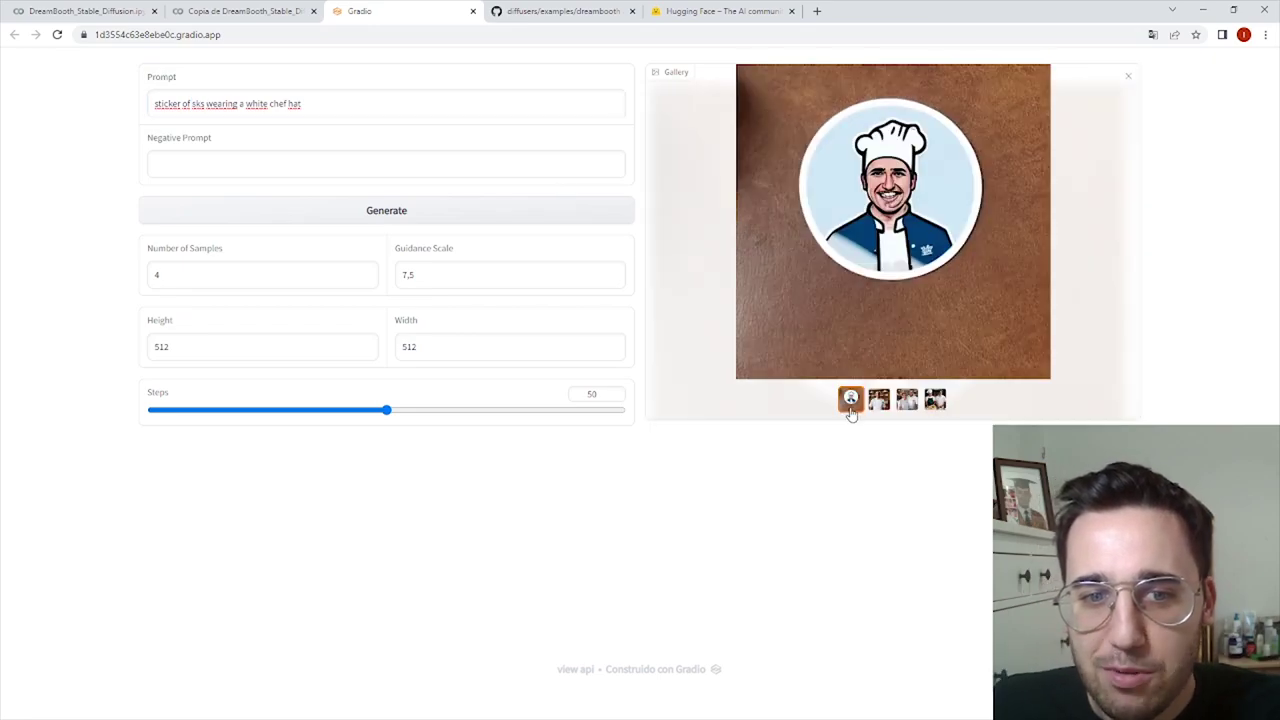
{"action": "left_click", "coordinate": [878, 399]}
{"action": "left_click", "coordinate": [898, 403]}
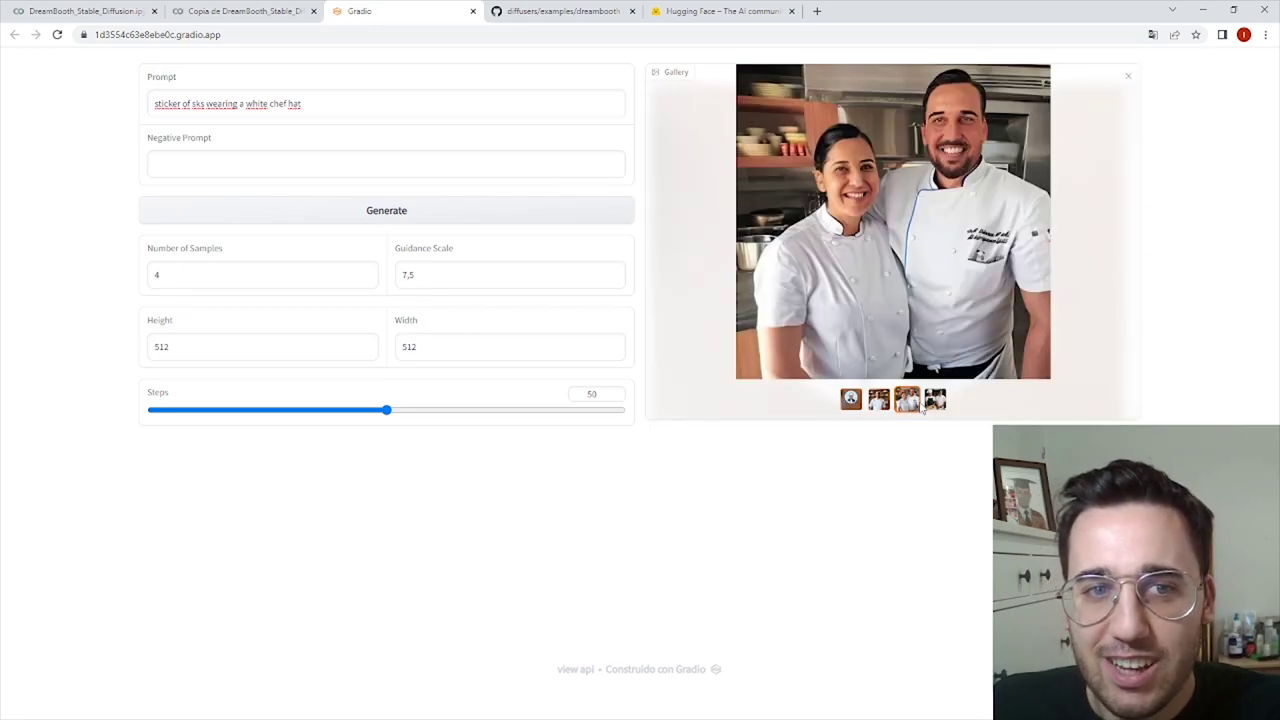
{"action": "left_click", "coordinate": [933, 402]}
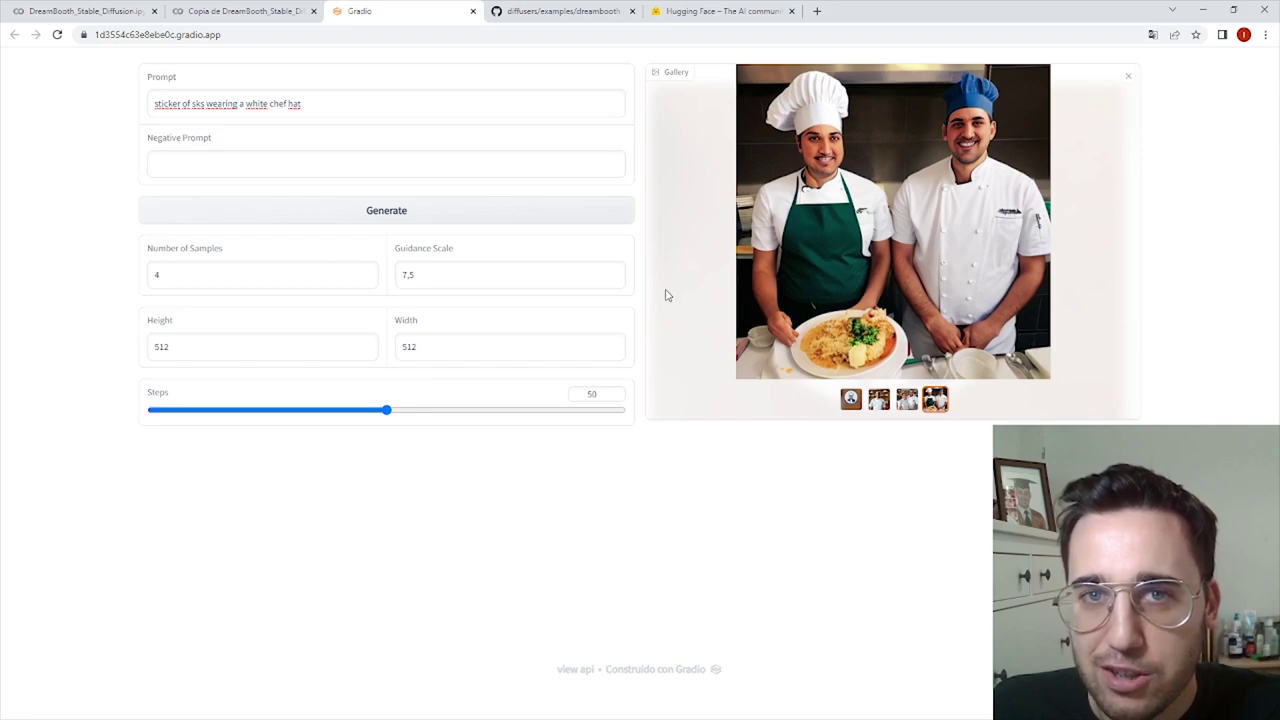
Switch to the Seleccion folder in File Explorer and look through the training photos at full size
{"action": "key", "text": "alt+Tab"}
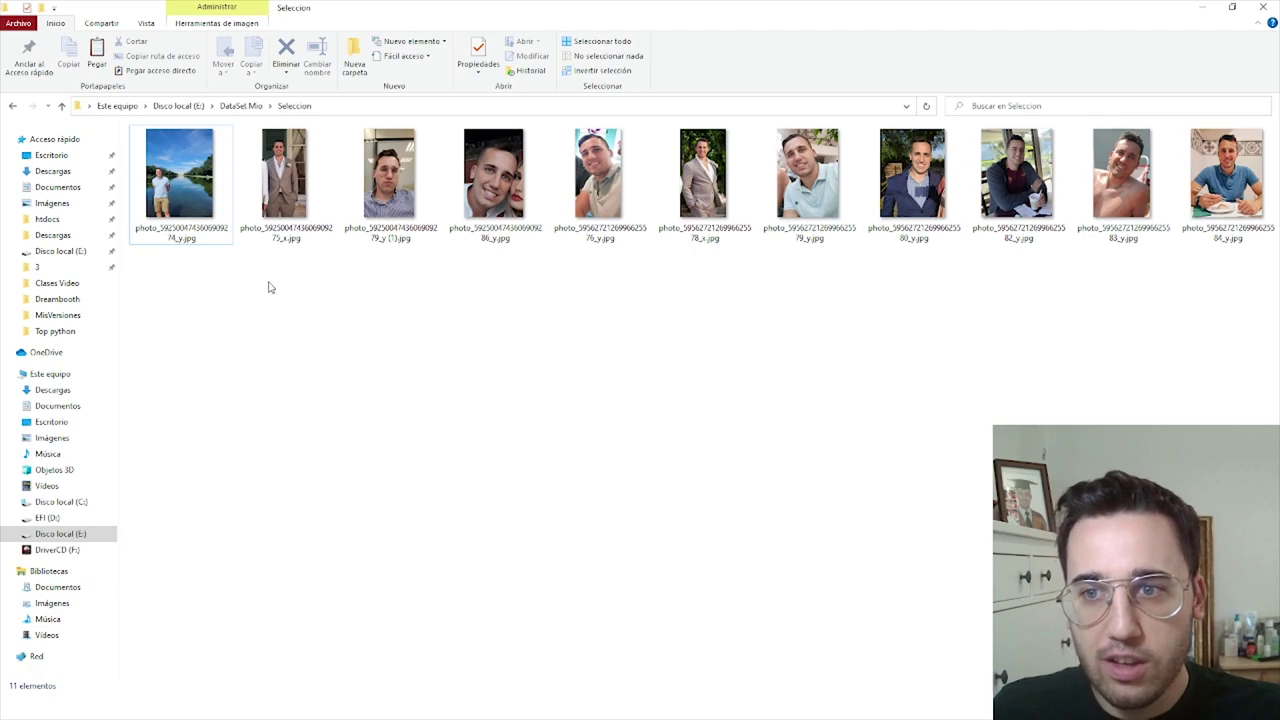
{"action": "double_click", "coordinate": [203, 195]}
{"action": "key", "text": "Right"}
{"action": "key", "text": "Right"}
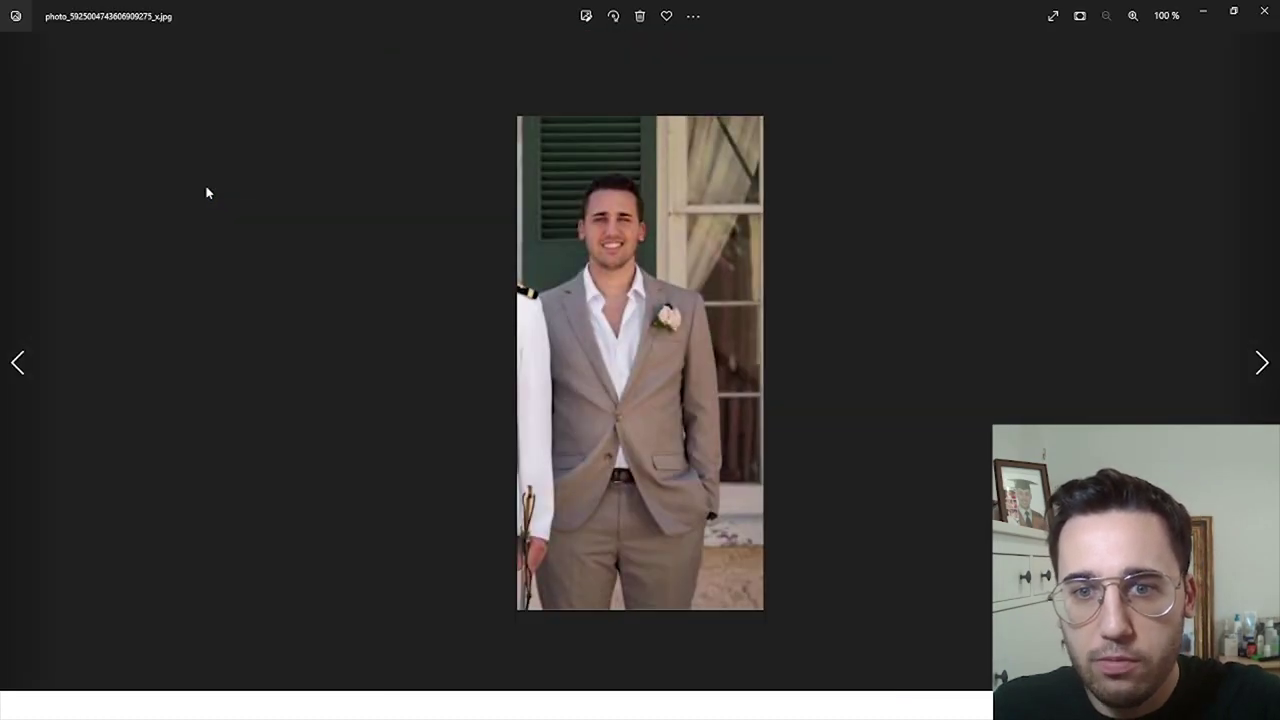
{"action": "key", "text": "Right"}
{"action": "key", "text": "Right"}
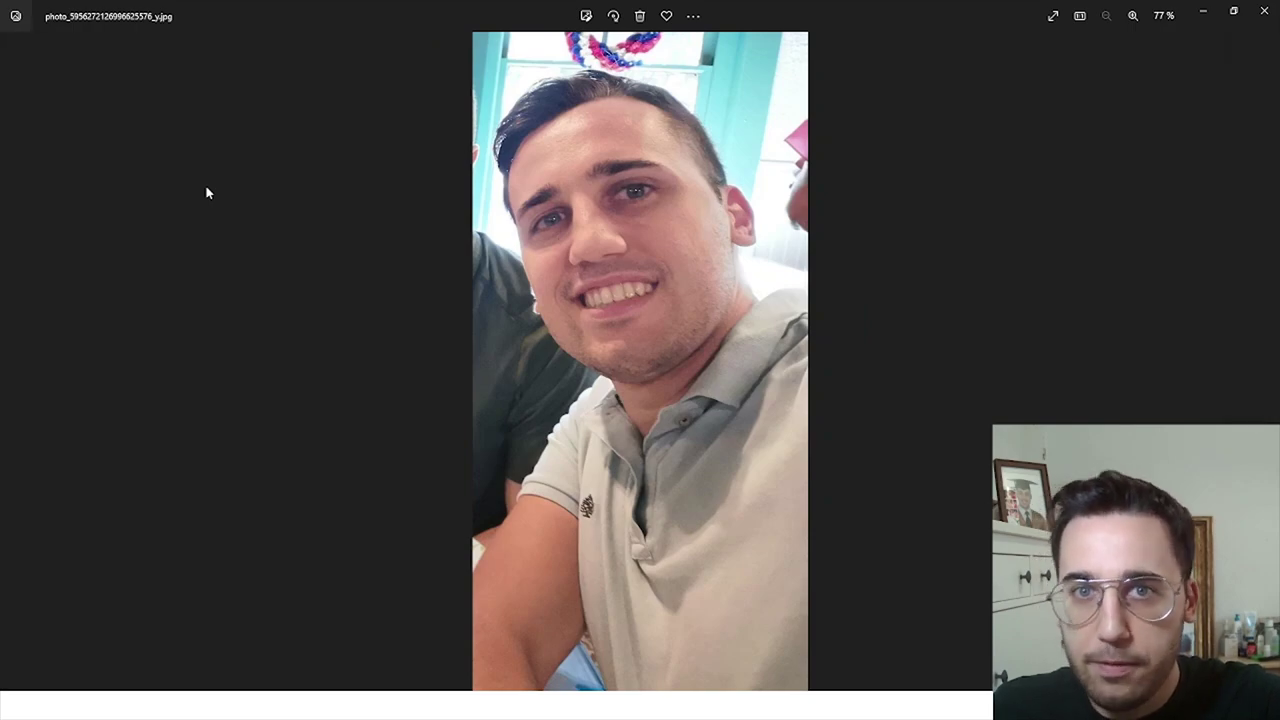
{"action": "key", "text": "Right"}
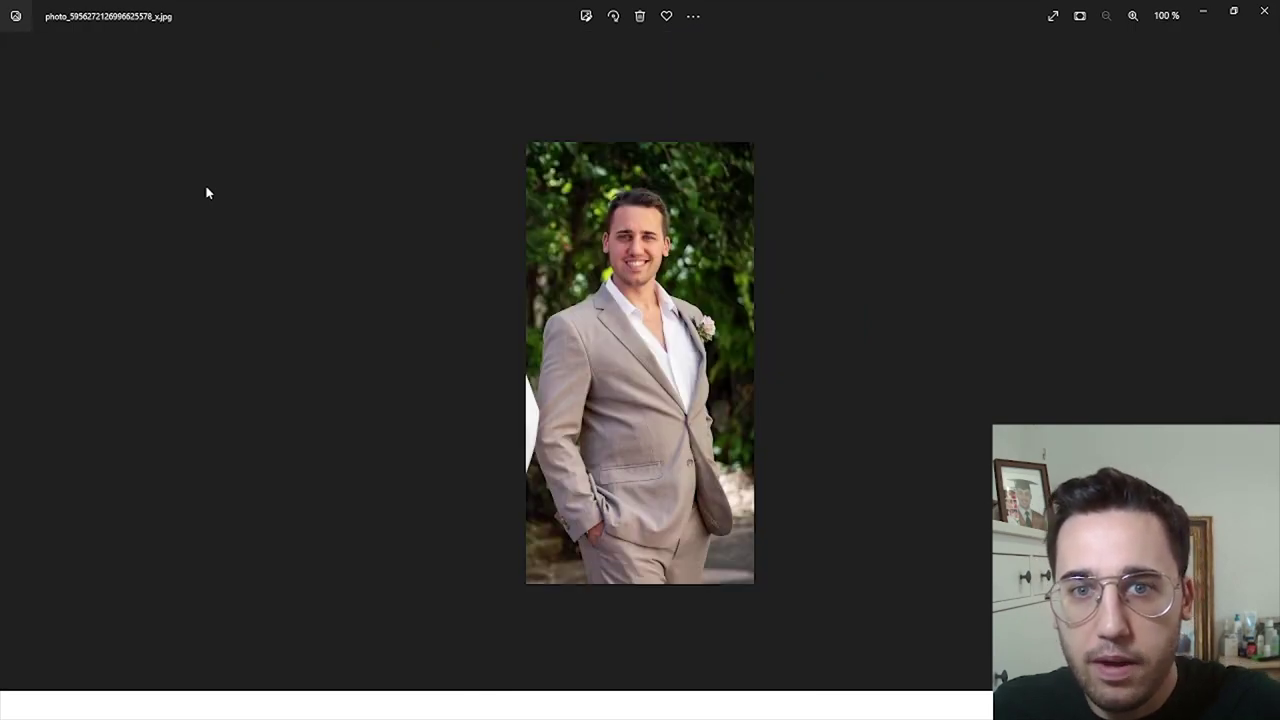
{"action": "left_click", "coordinate": [1264, 10]}
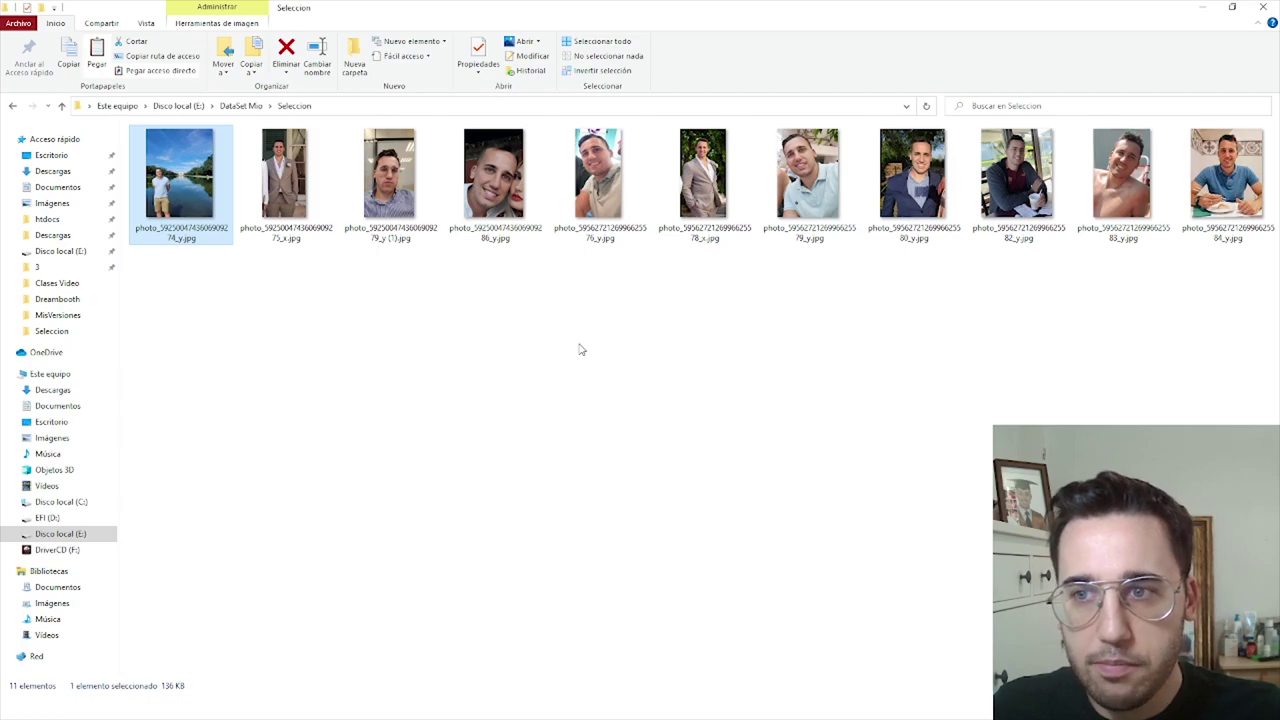
{"action": "left_click", "coordinate": [490, 364]}
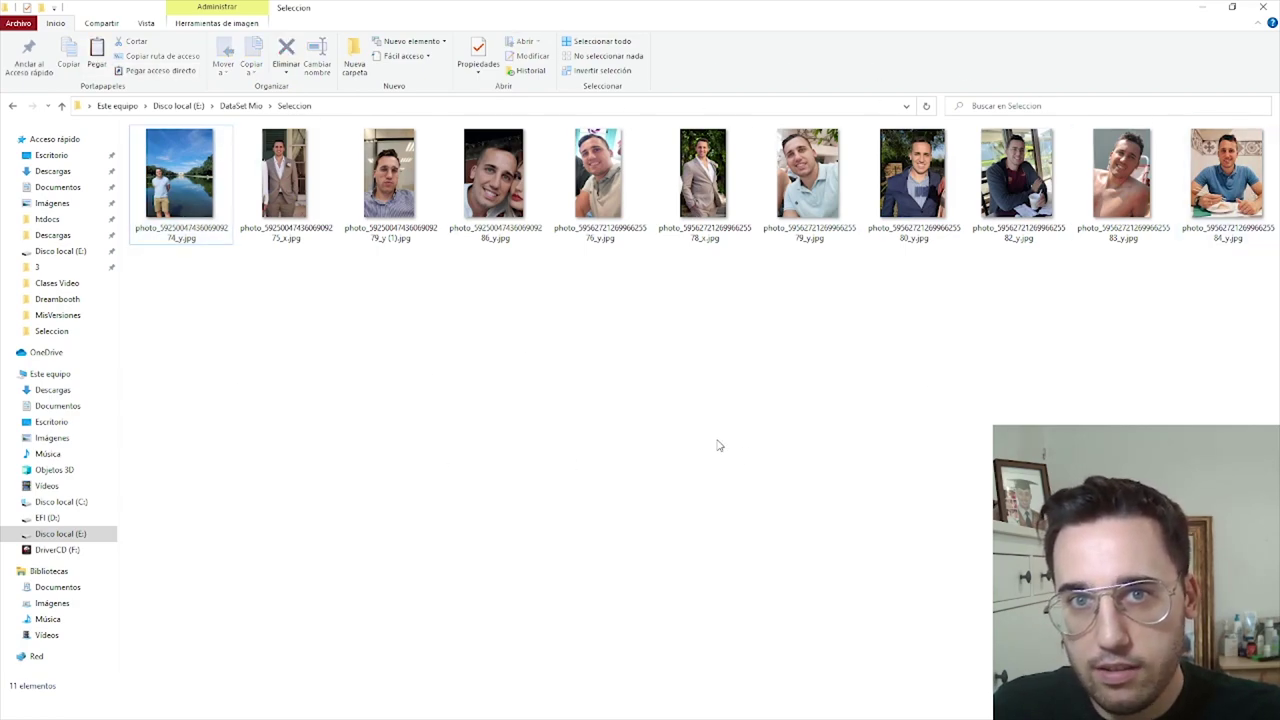
Switch to the browser, search Google for DreamBooth_Stable_Diffusion.ipynb and open the Colaboratory result
{"action": "key", "text": "alt+Tab"}
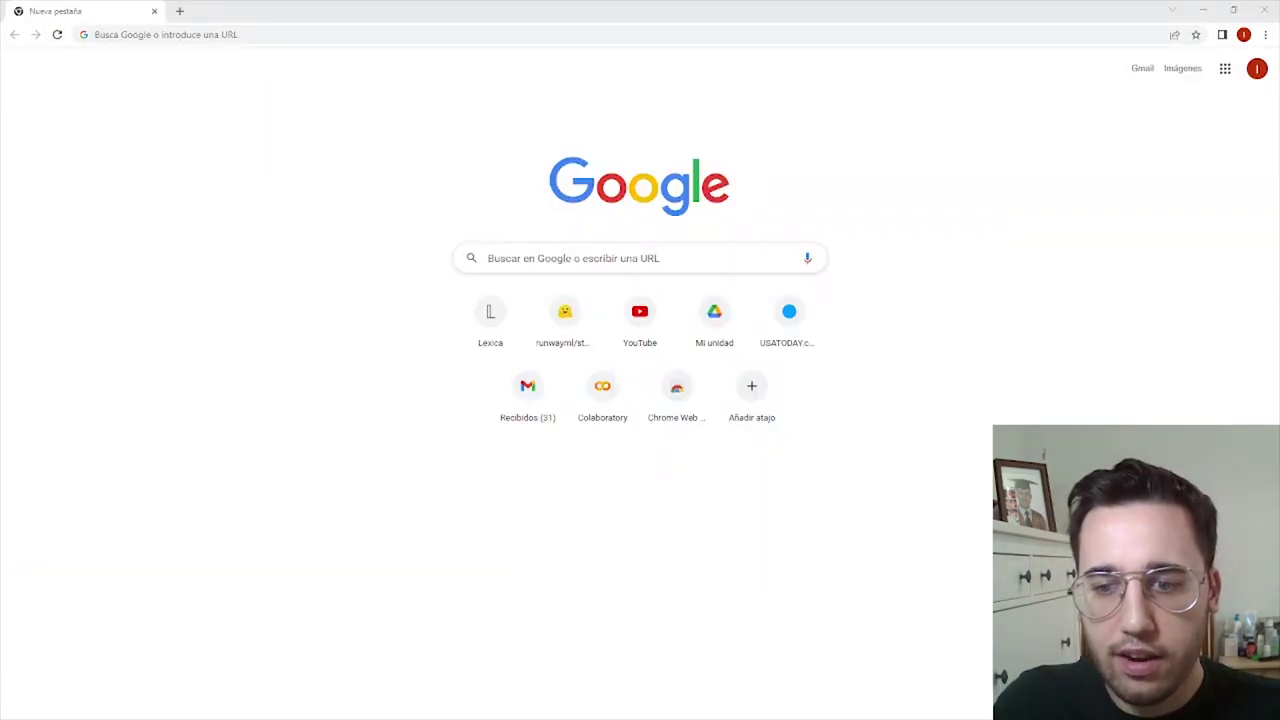
{"action": "left_click", "coordinate": [580, 250]}
{"action": "type", "text": "DreamBooth_Stable_Diffusion.ipynb"}
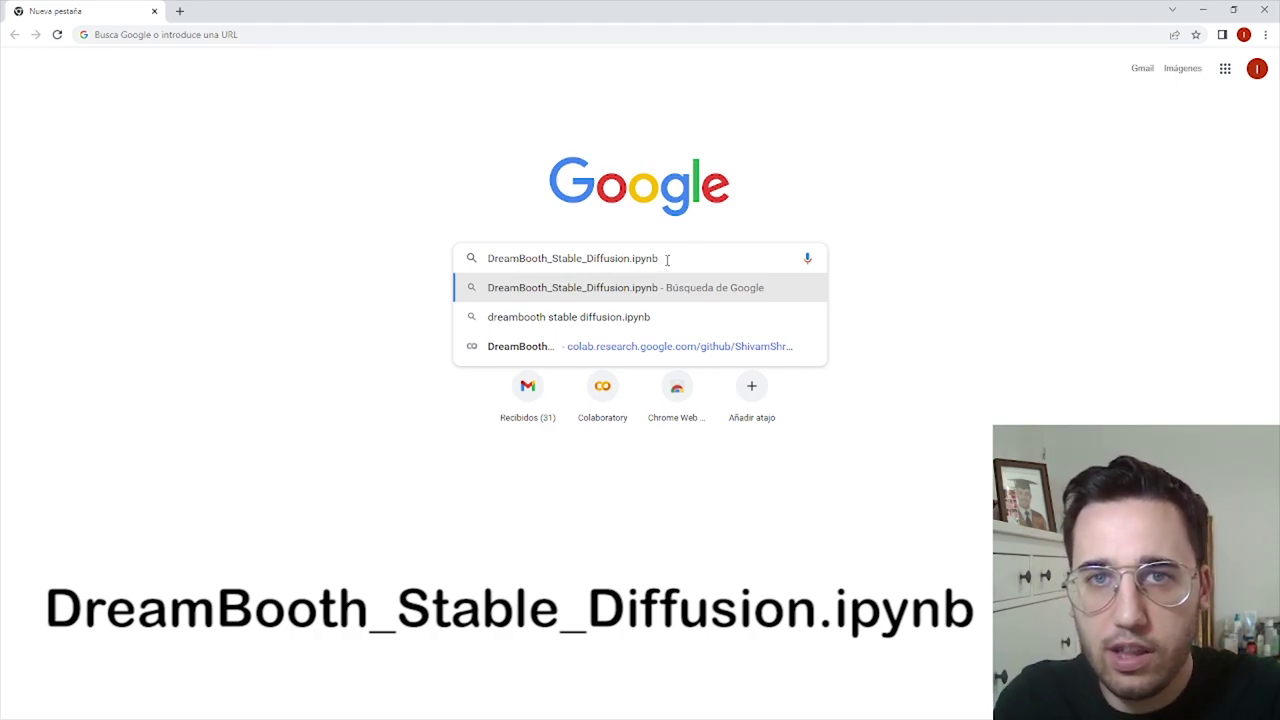
{"action": "key", "text": "Return"}
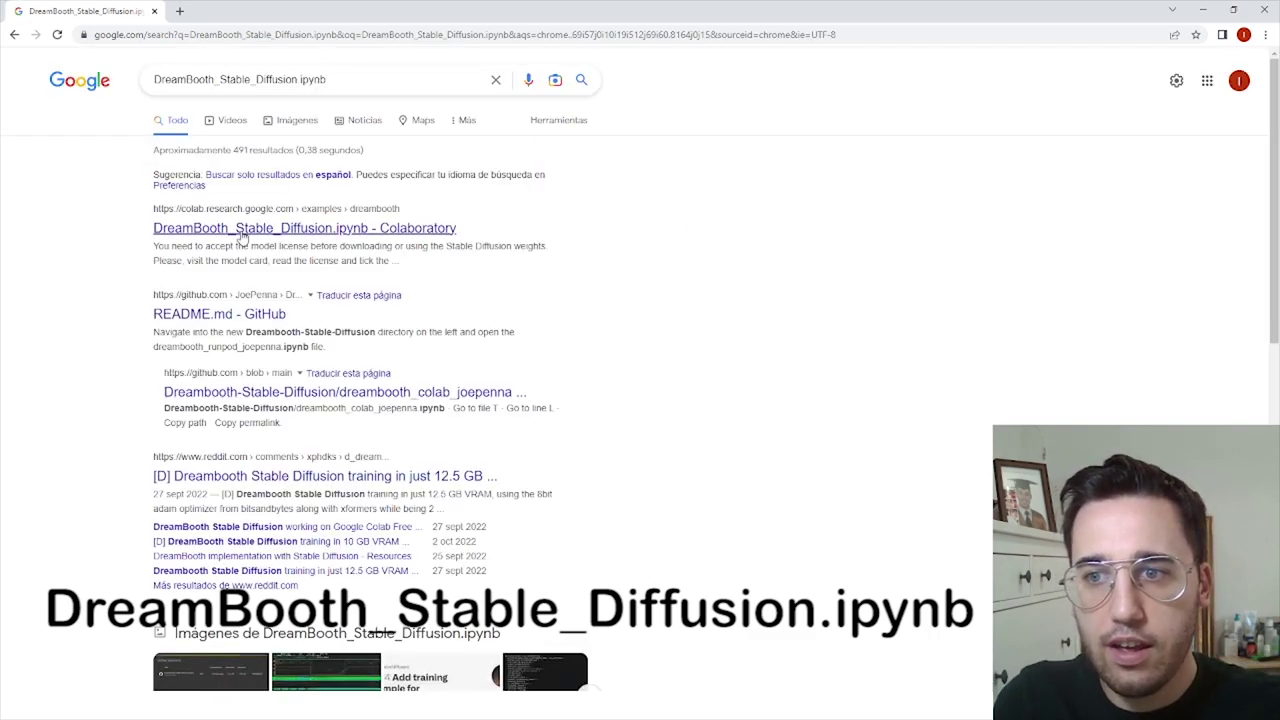
{"action": "left_click", "coordinate": [218, 232]}
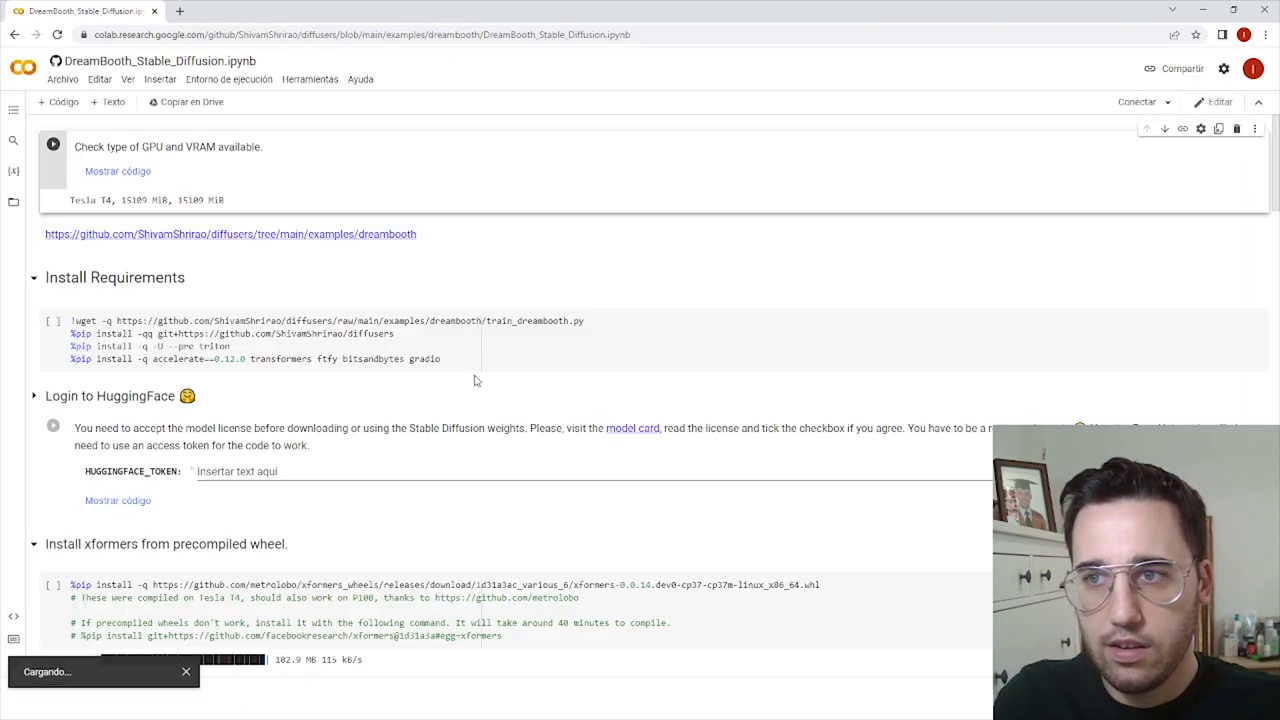
Save a copy of the notebook in Drive and run its cell that checks the GPU type and available VRAM
{"action": "left_click", "coordinate": [62, 80]}
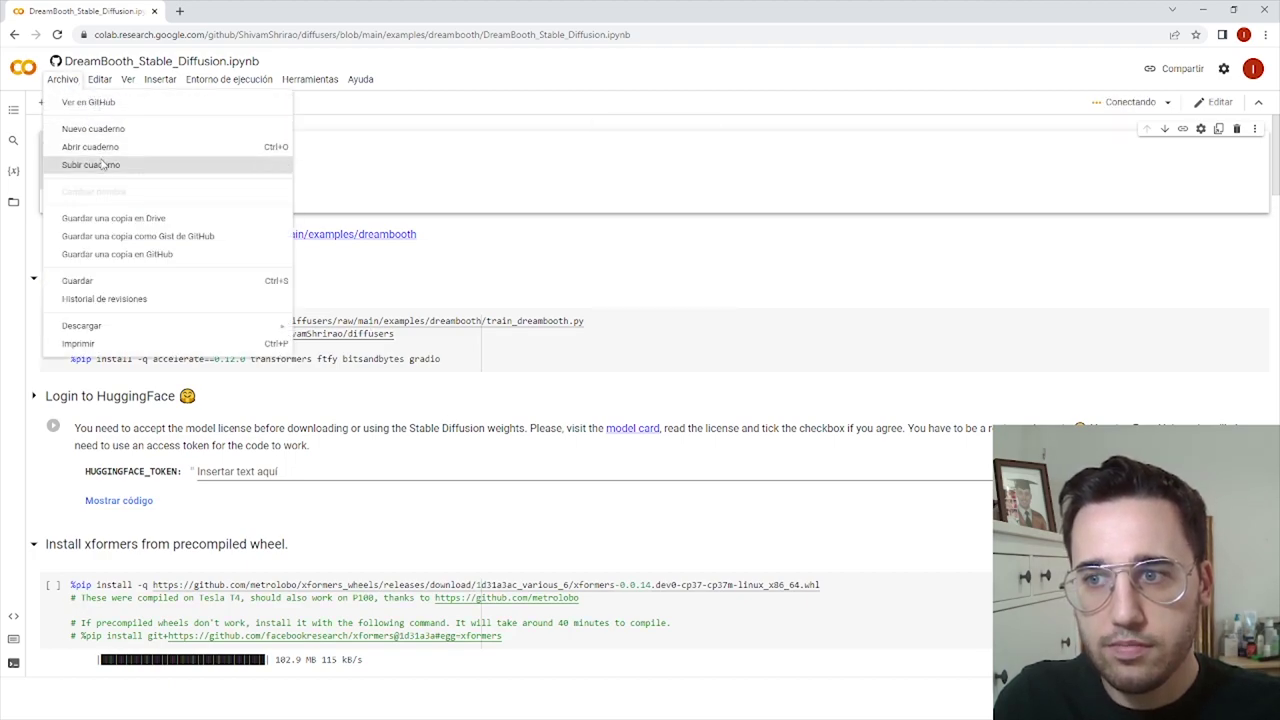
{"action": "left_click", "coordinate": [105, 220]}
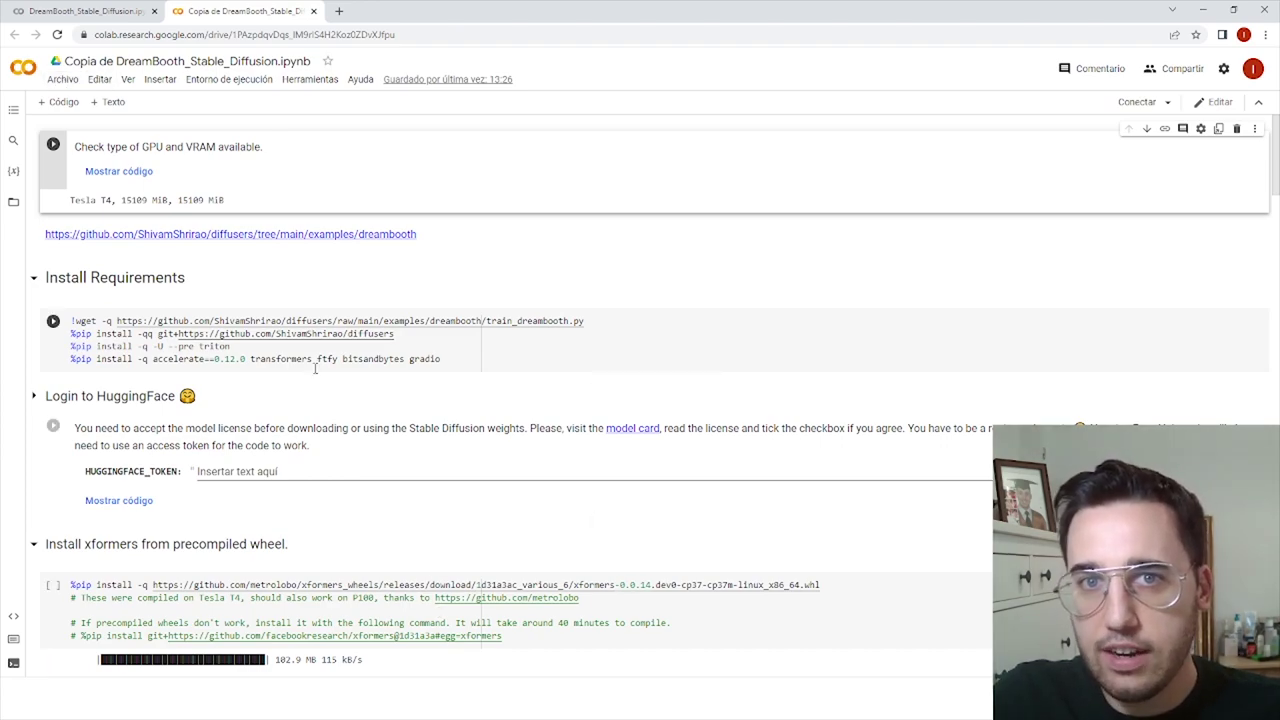
{"action": "left_click", "coordinate": [53, 145]}
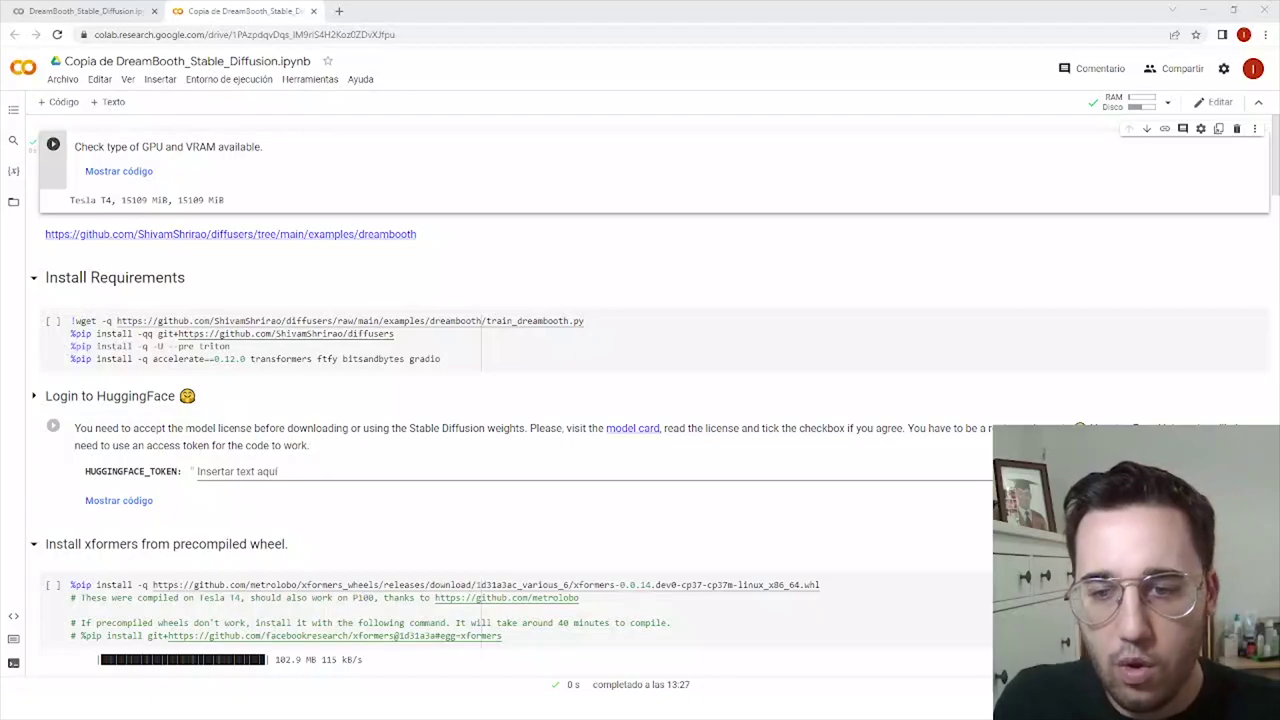
{"action": "left_click", "coordinate": [178, 373]}
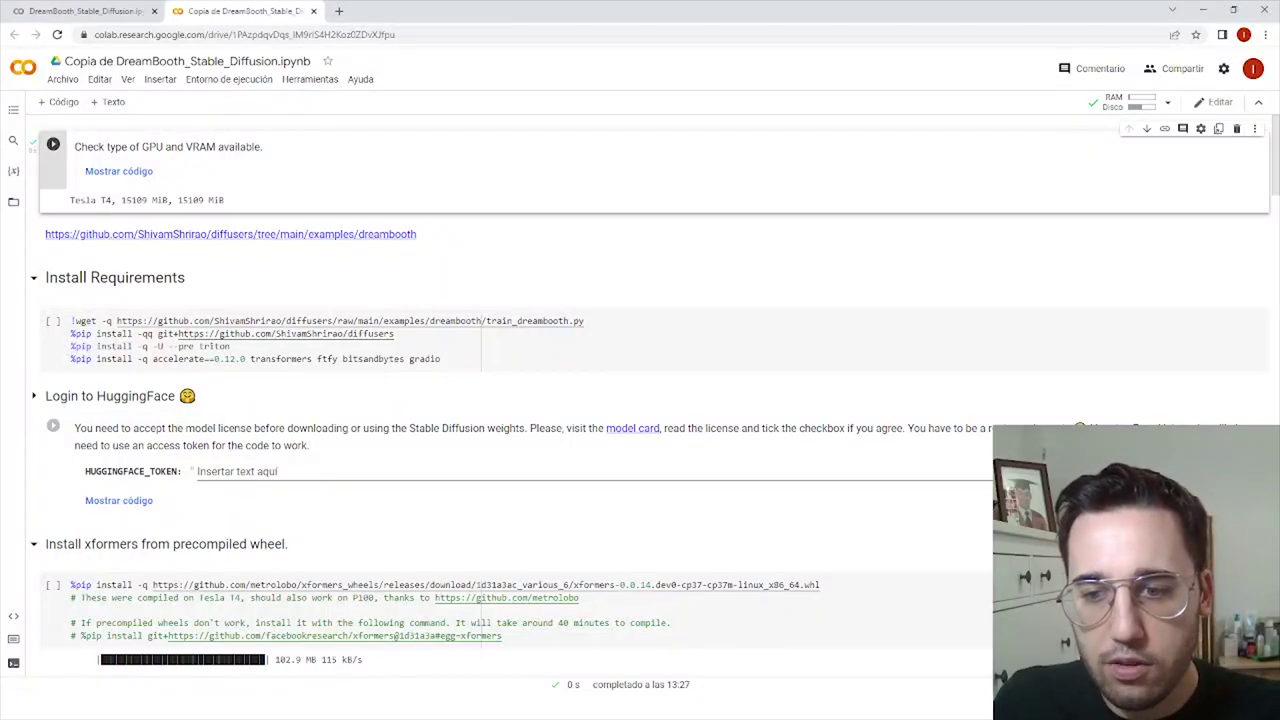
Run the Install Requirements cell and check its installation output through to the Login to HuggingFace section
{"action": "left_click", "coordinate": [54, 322]}
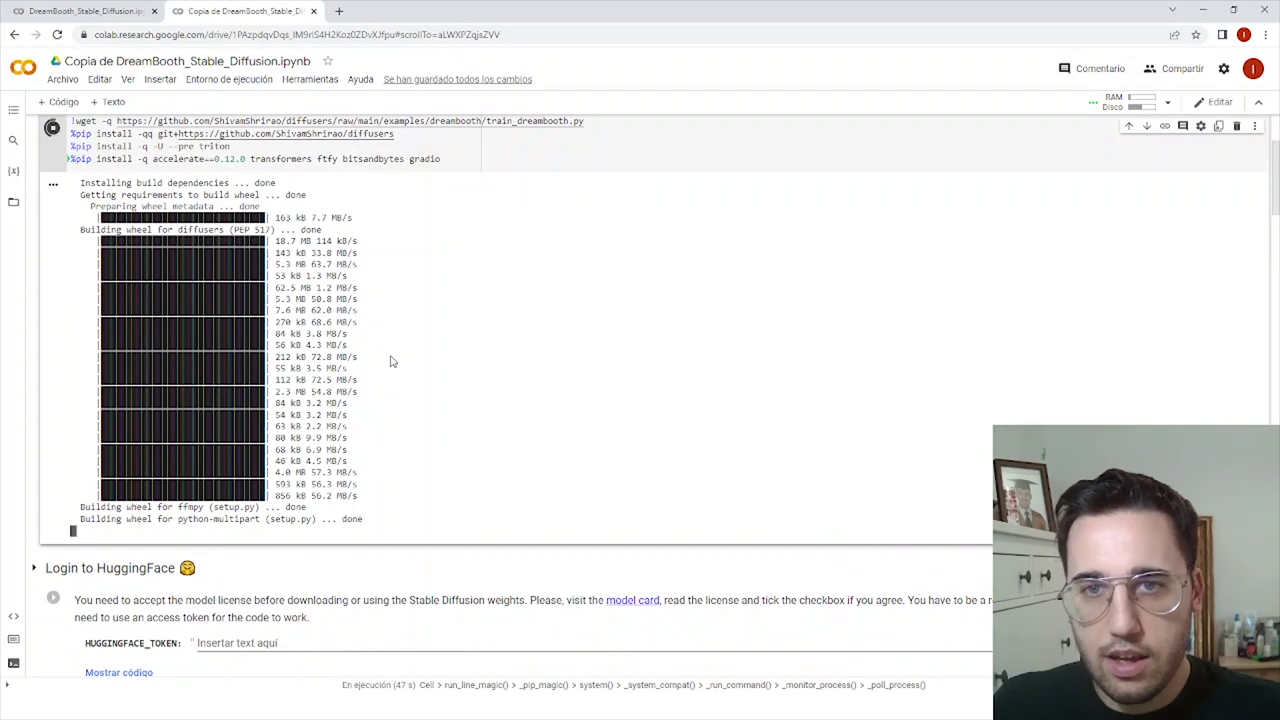
{"action": "scroll", "coordinate": [193, 297], "scroll_direction": "up", "scroll_amount": 2}
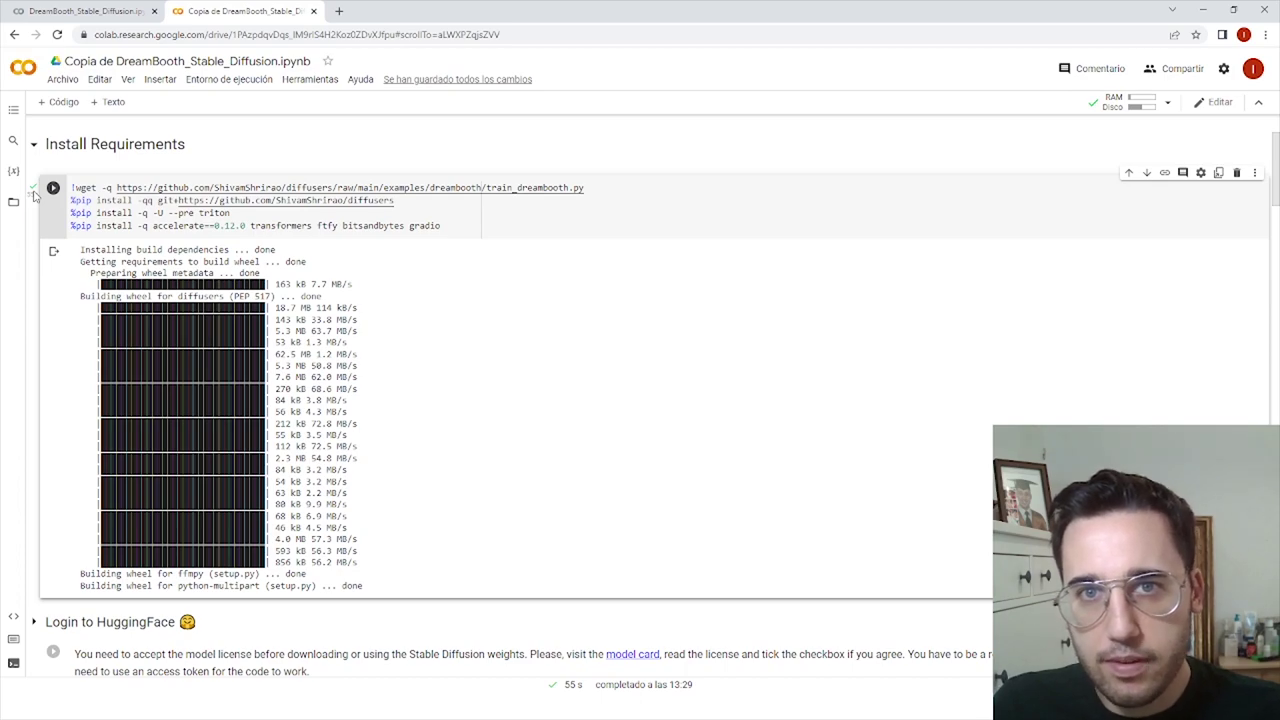
{"action": "scroll", "coordinate": [33, 195], "scroll_direction": "down", "scroll_amount": 4}
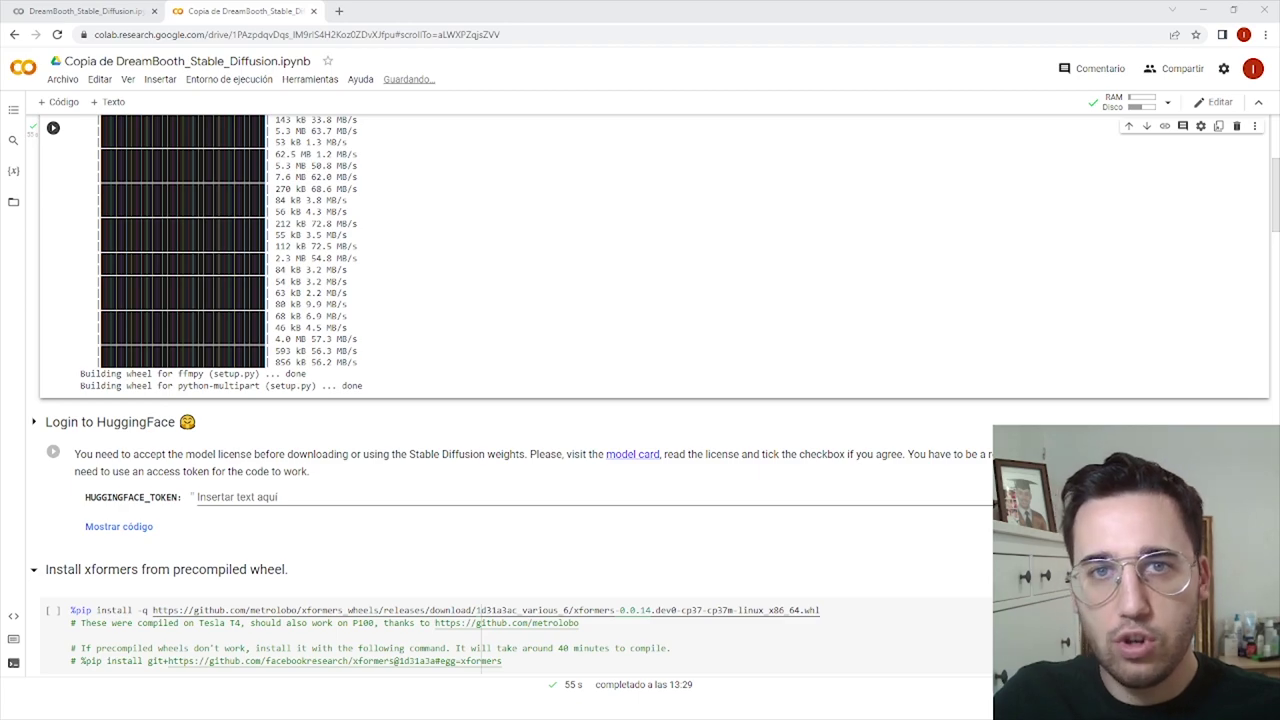
{"action": "left_click", "coordinate": [339, 11]}
{"action": "type", "text": "https://huggingface.co/runwayml/stable-diffusion-v1-5"}
{"action": "key", "text": "Return"}
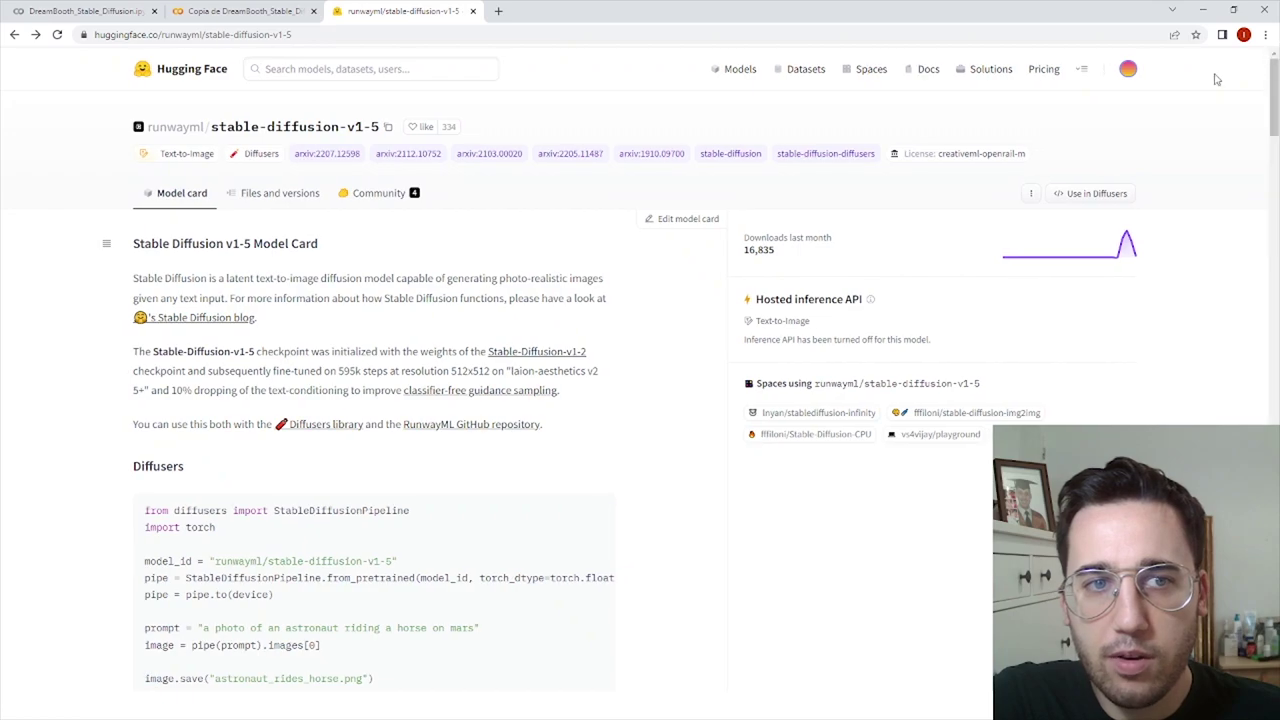
Open the Access Tokens page in the Hugging Face account settings
{"action": "left_click", "coordinate": [1128, 70]}
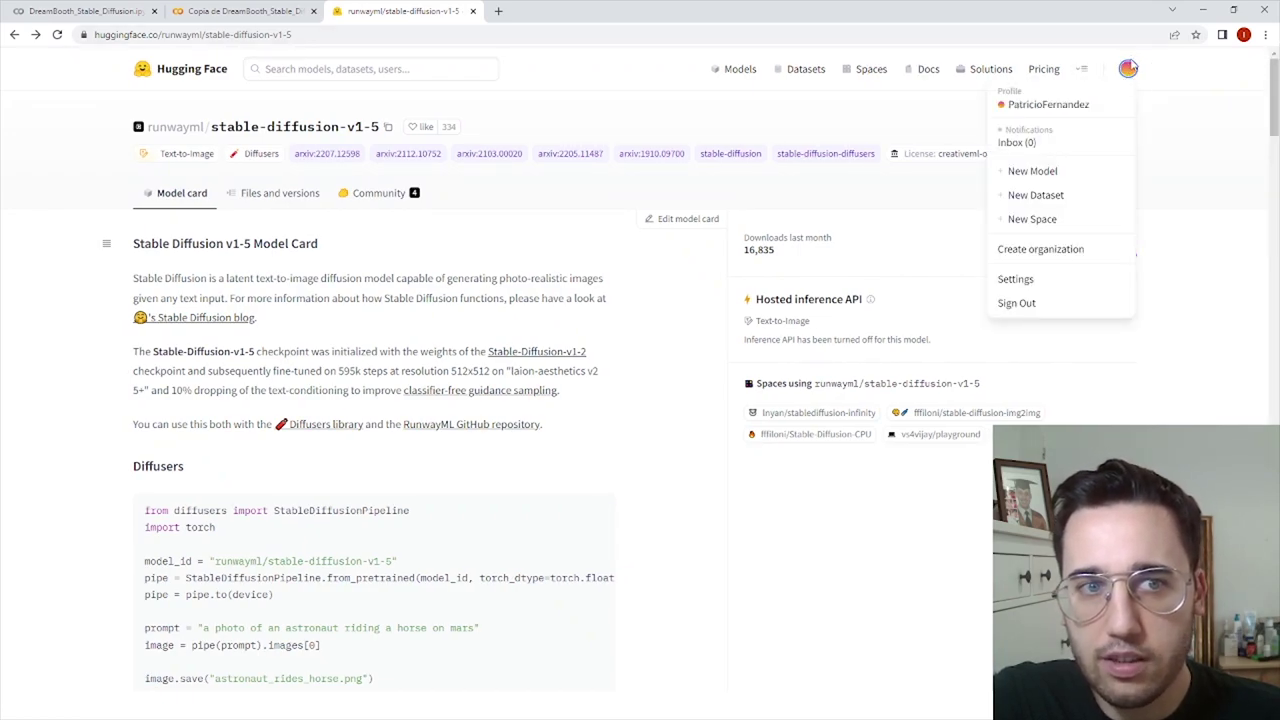
{"action": "left_click", "coordinate": [1016, 280]}
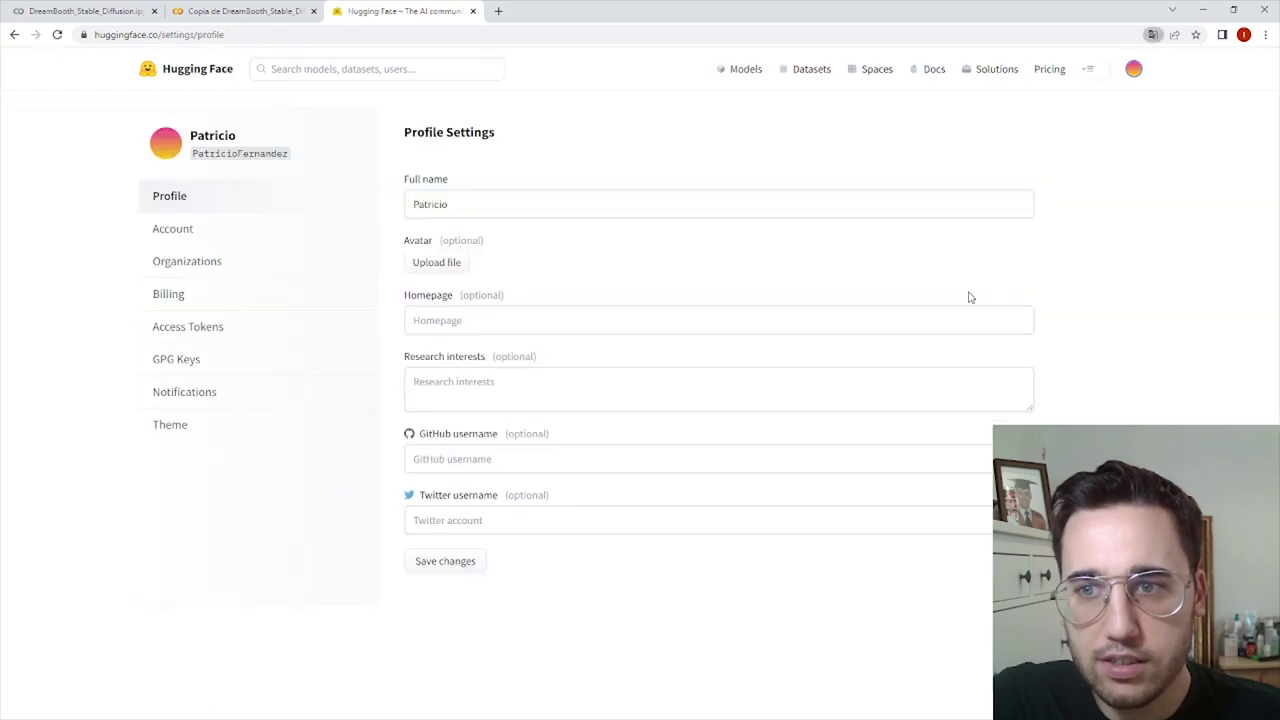
{"action": "left_click", "coordinate": [171, 343]}
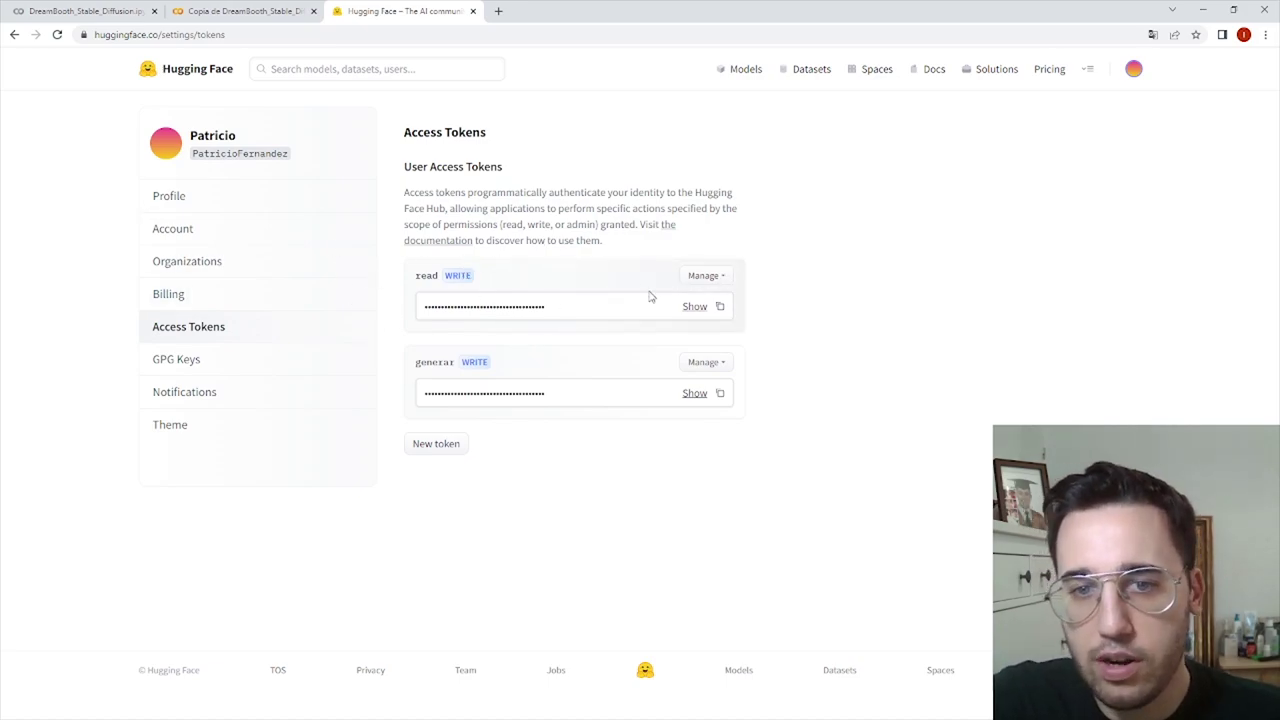
Generate a new access token named ponermicara with the write role
{"action": "left_click", "coordinate": [419, 450]}
{"action": "left_click", "coordinate": [583, 350]}
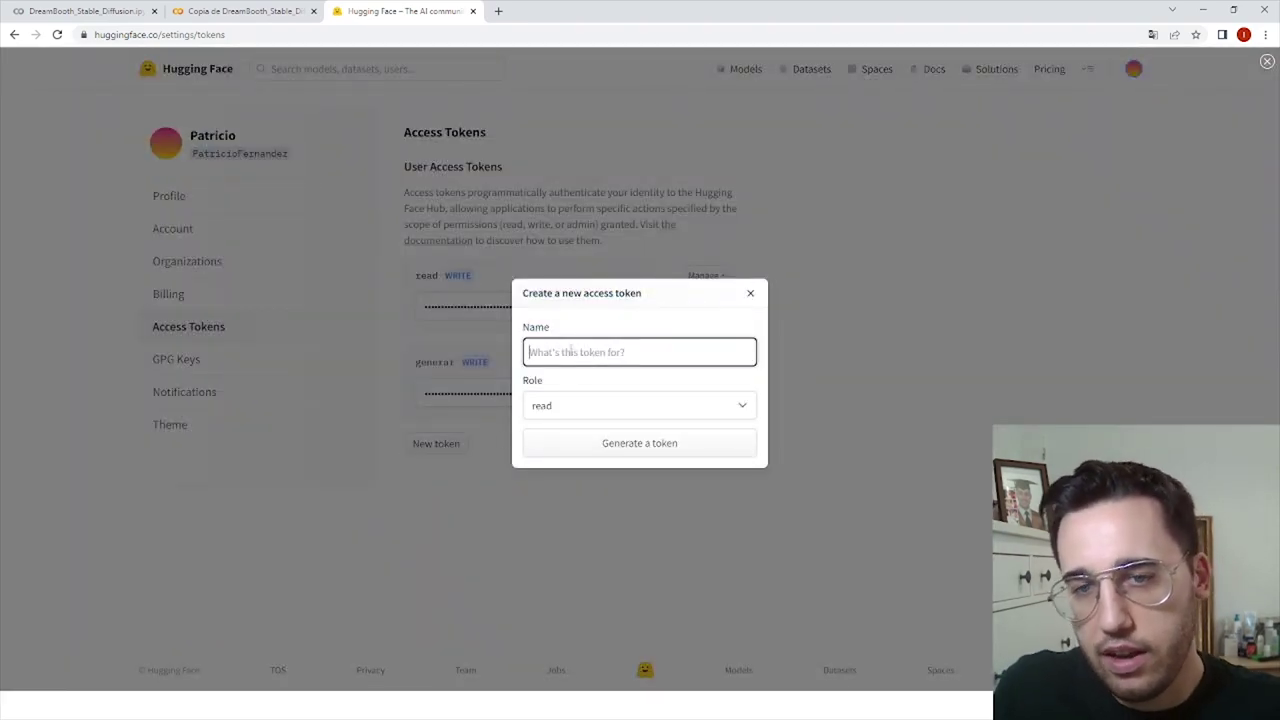
{"action": "left_click", "coordinate": [556, 405]}
{"action": "left_click", "coordinate": [565, 445]}
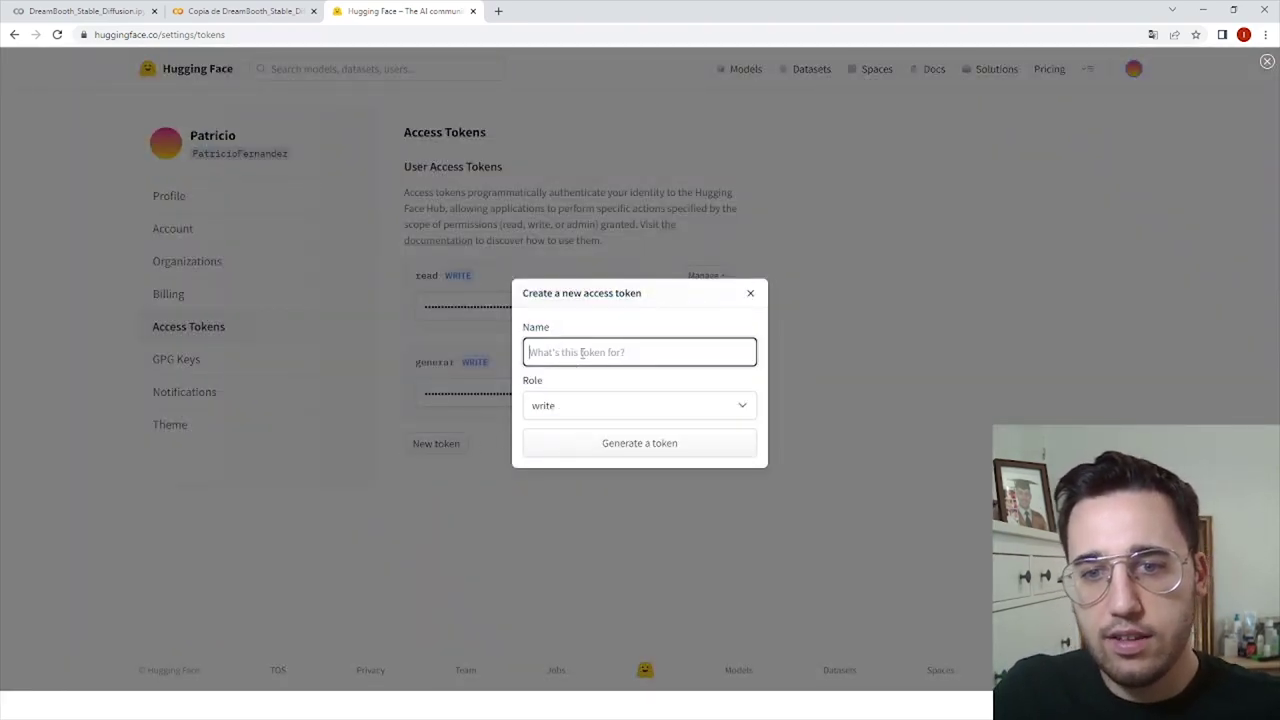
{"action": "left_click", "coordinate": [581, 352]}
{"action": "type", "text": "ponermio"}
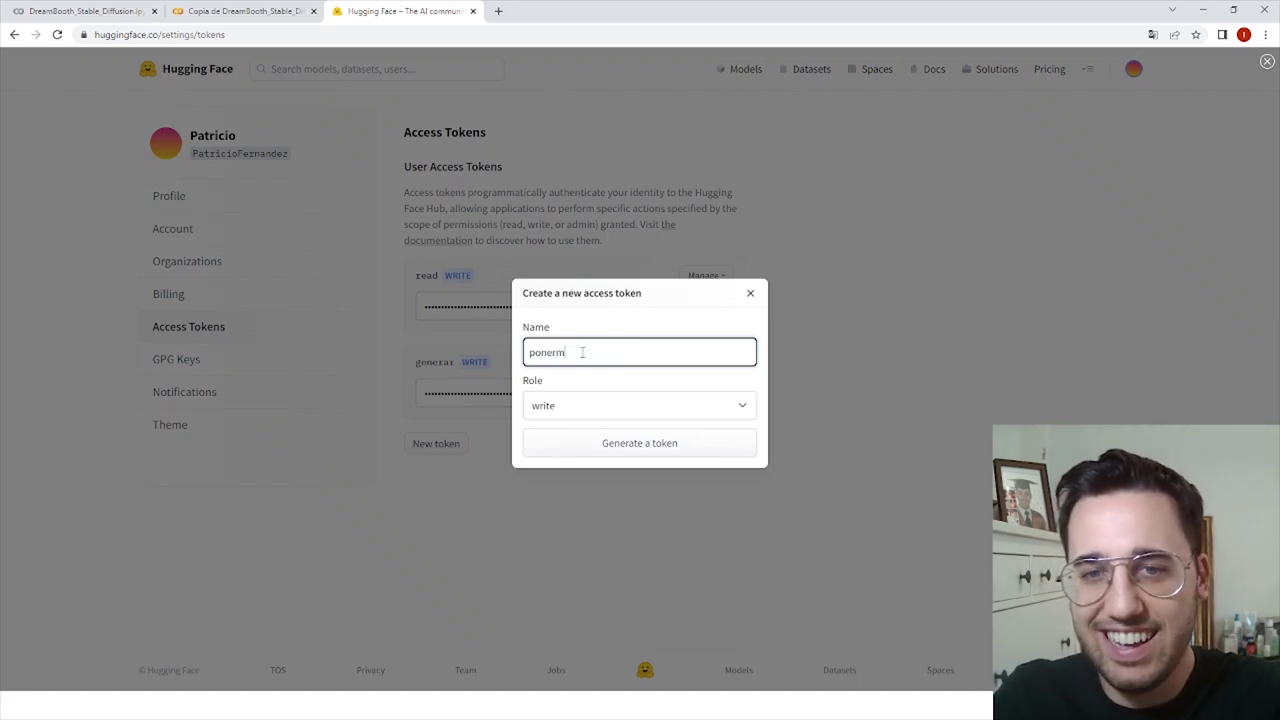
{"action": "type", "text": "cara"}
{"action": "key", "text": "Return"}
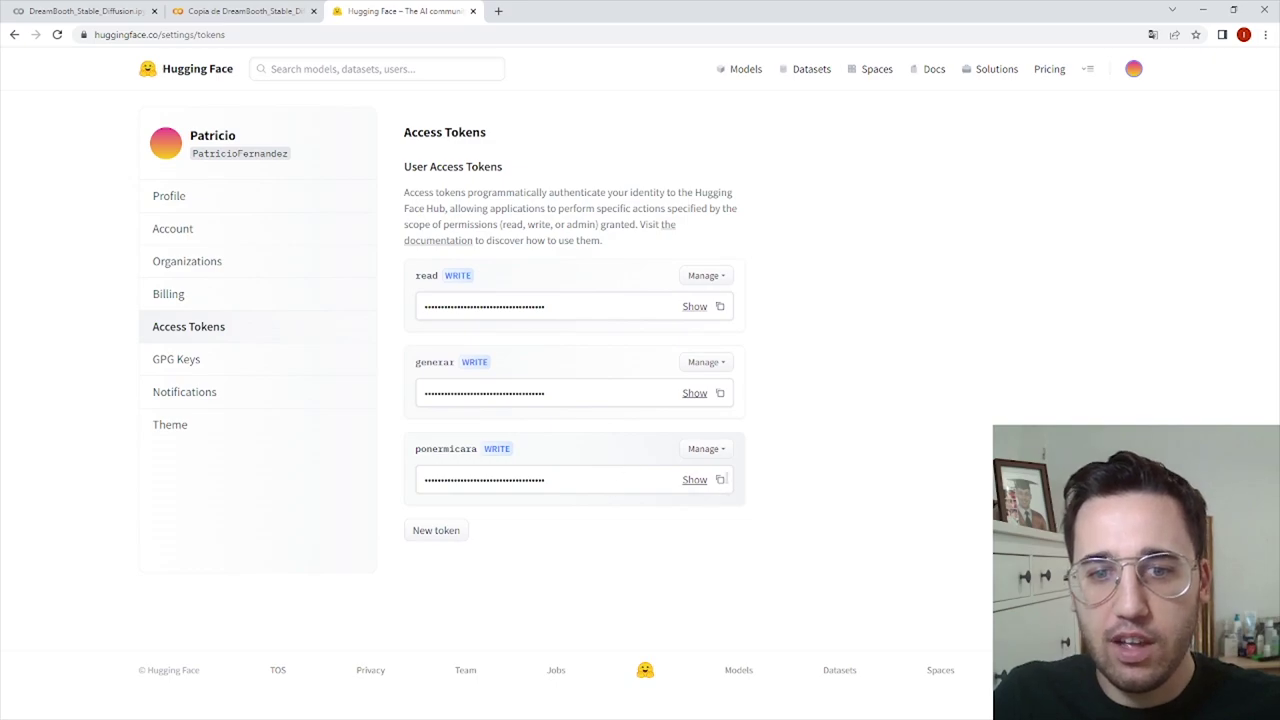
Copy the ponermicara access token into the HUGGINGFACE_TOKEN field of the Colab notebook and run the Login to HuggingFace cell
{"action": "left_click", "coordinate": [720, 480]}
{"action": "left_click", "coordinate": [220, 10]}
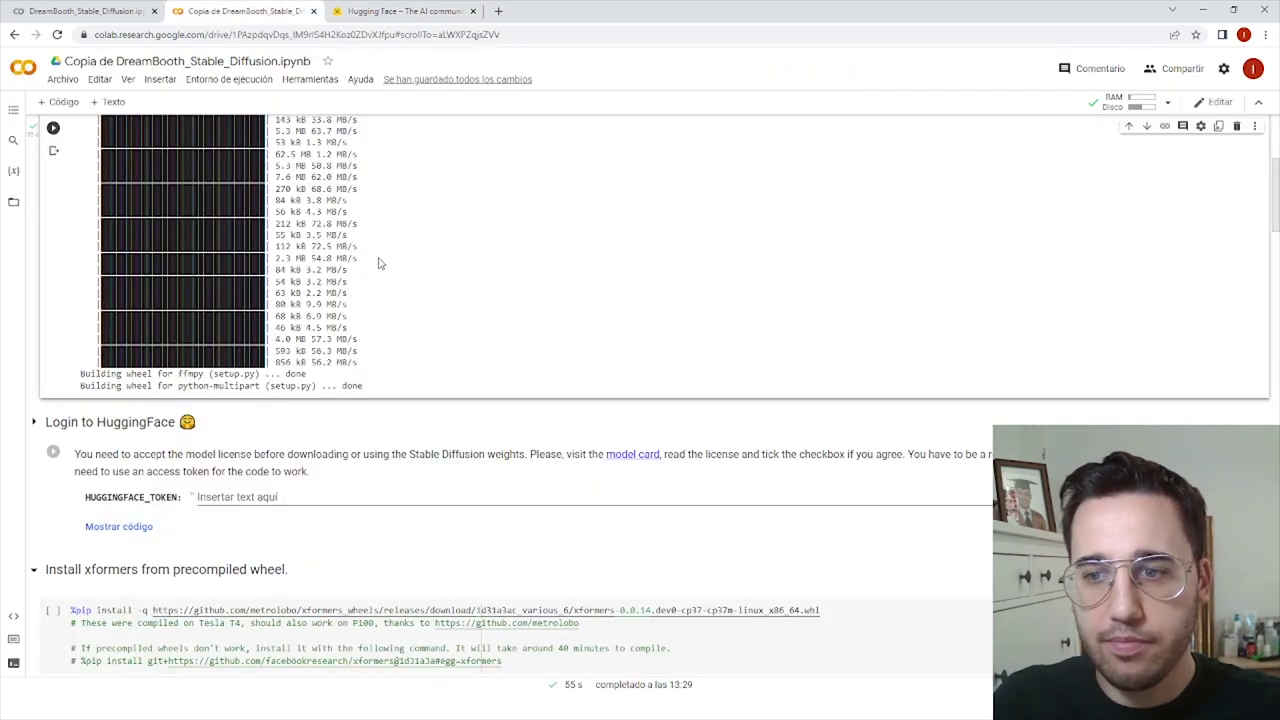
{"action": "scroll", "coordinate": [374, 263], "scroll_direction": "down", "scroll_amount": 3}
{"action": "left_click", "coordinate": [320, 286]}
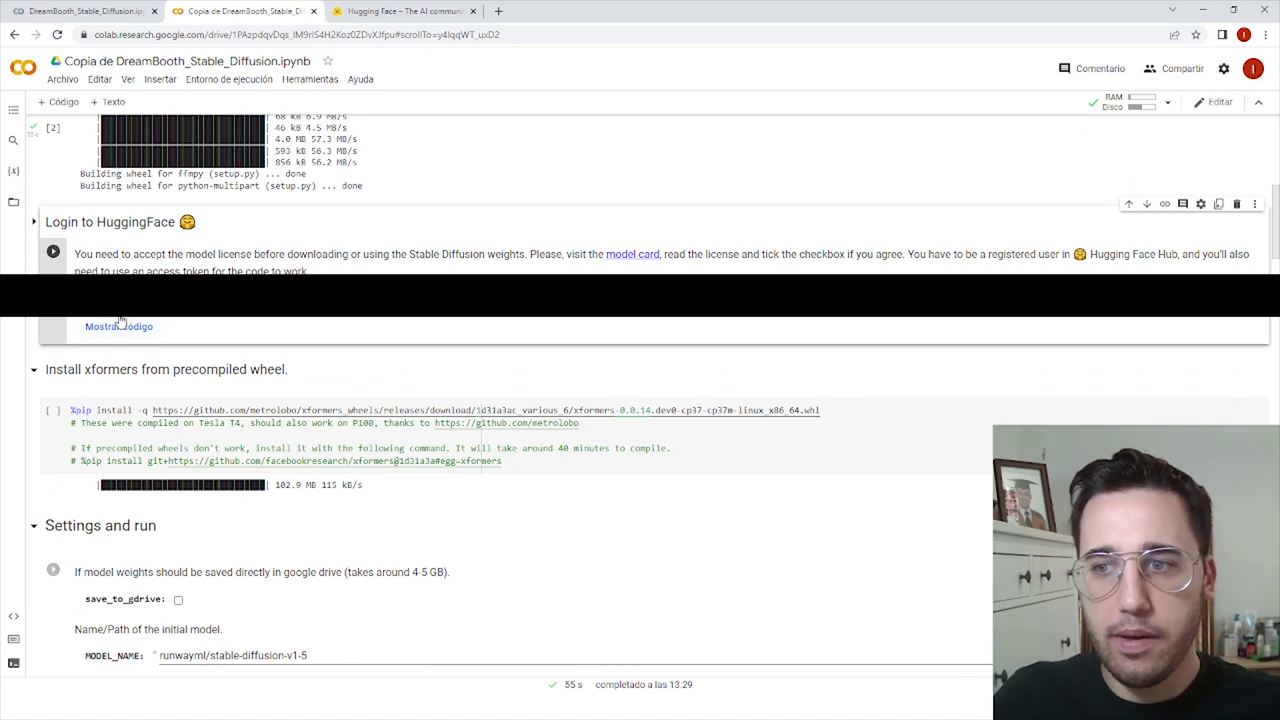
{"action": "left_click", "coordinate": [52, 252]}
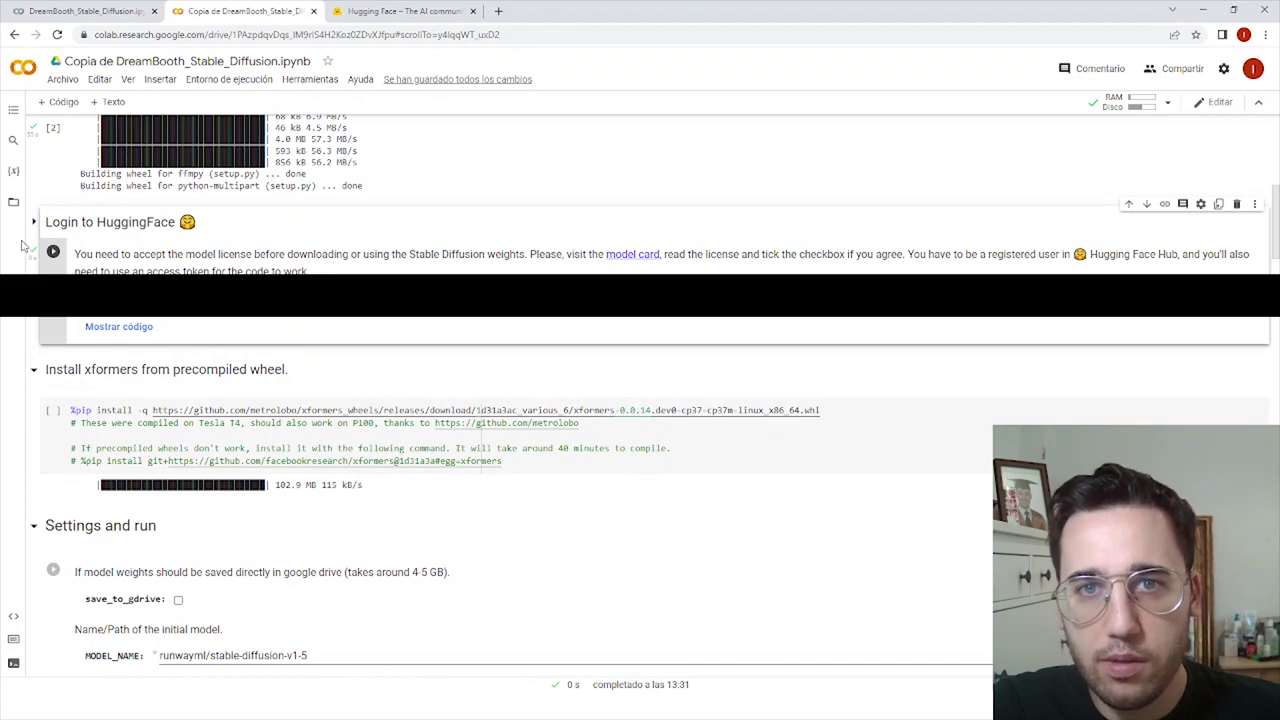
Run the cell that installs xformers from the precompiled wheel and follow its download
{"action": "scroll", "coordinate": [640, 400], "scroll_direction": "down", "scroll_amount": 1}
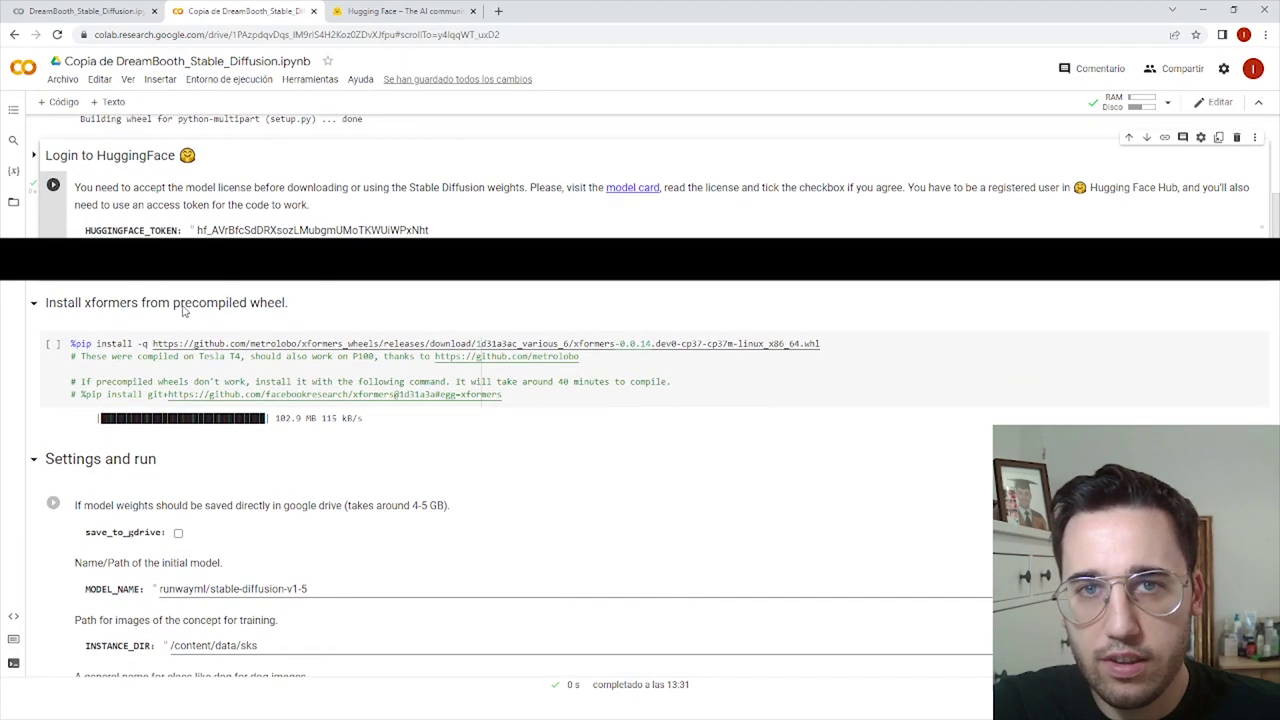
{"action": "left_click", "coordinate": [52, 345]}
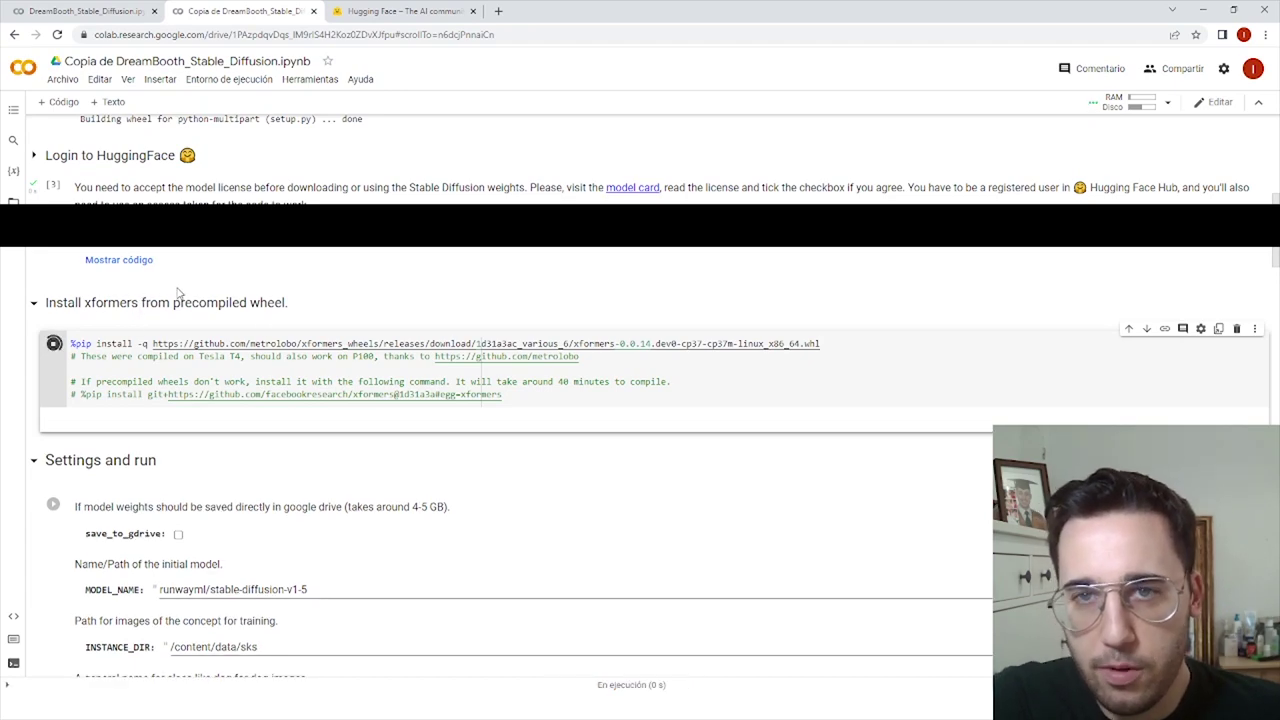
{"action": "scroll", "coordinate": [179, 293], "scroll_direction": "down", "scroll_amount": 1}
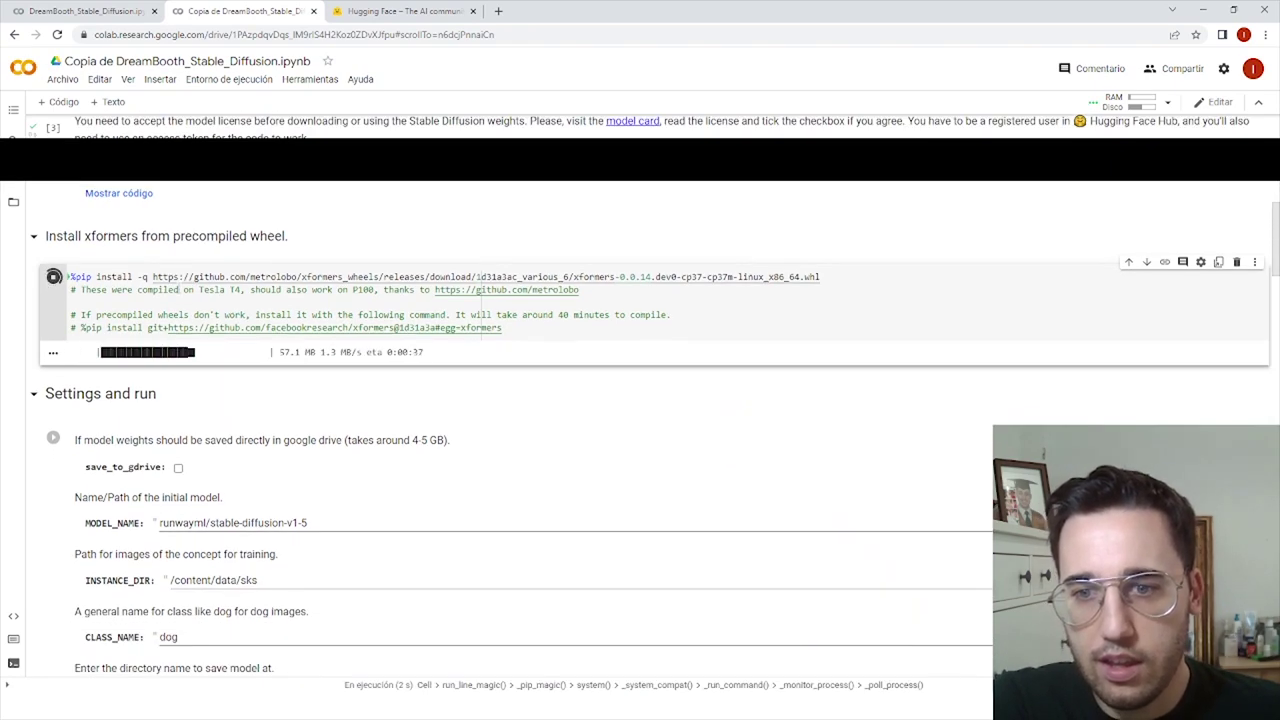
{"action": "scroll", "coordinate": [165, 285], "scroll_direction": "down", "scroll_amount": 1}
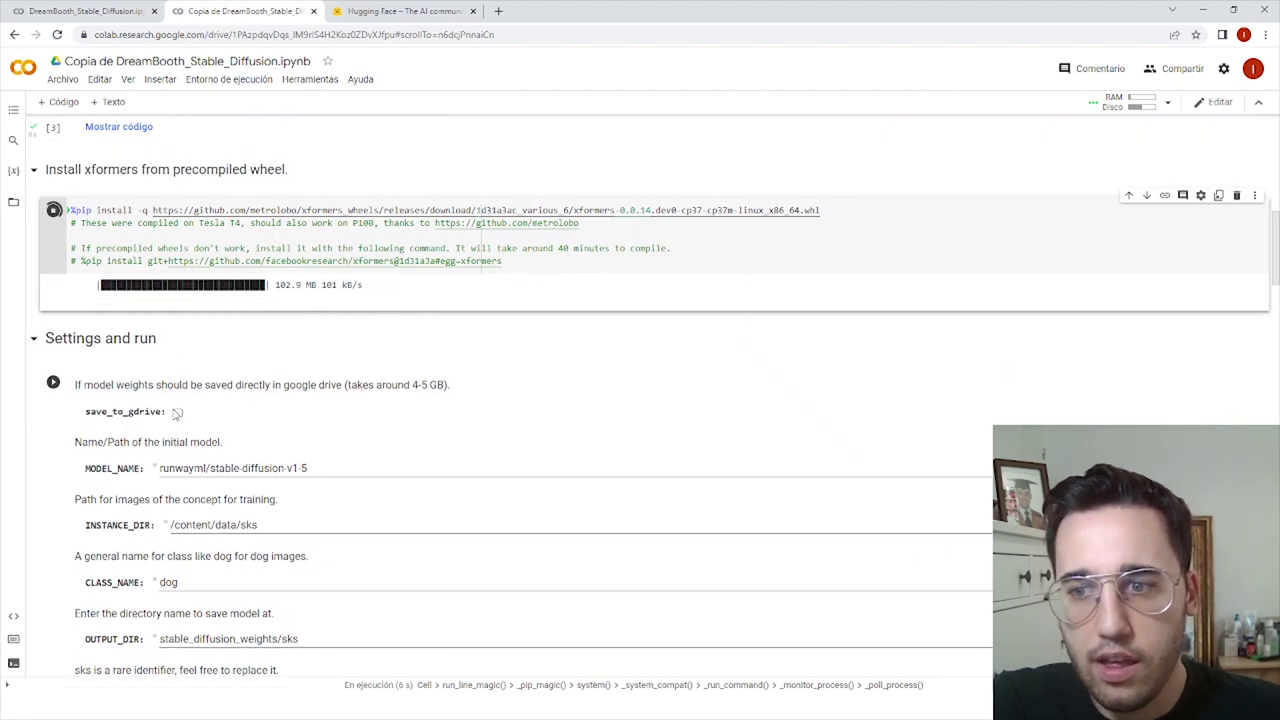
Enable save_to_gdrive in the Settings and run cell and check its MODEL_NAME and INSTANCE_DIR values
{"action": "scroll", "coordinate": [178, 416], "scroll_direction": "down", "scroll_amount": 1}
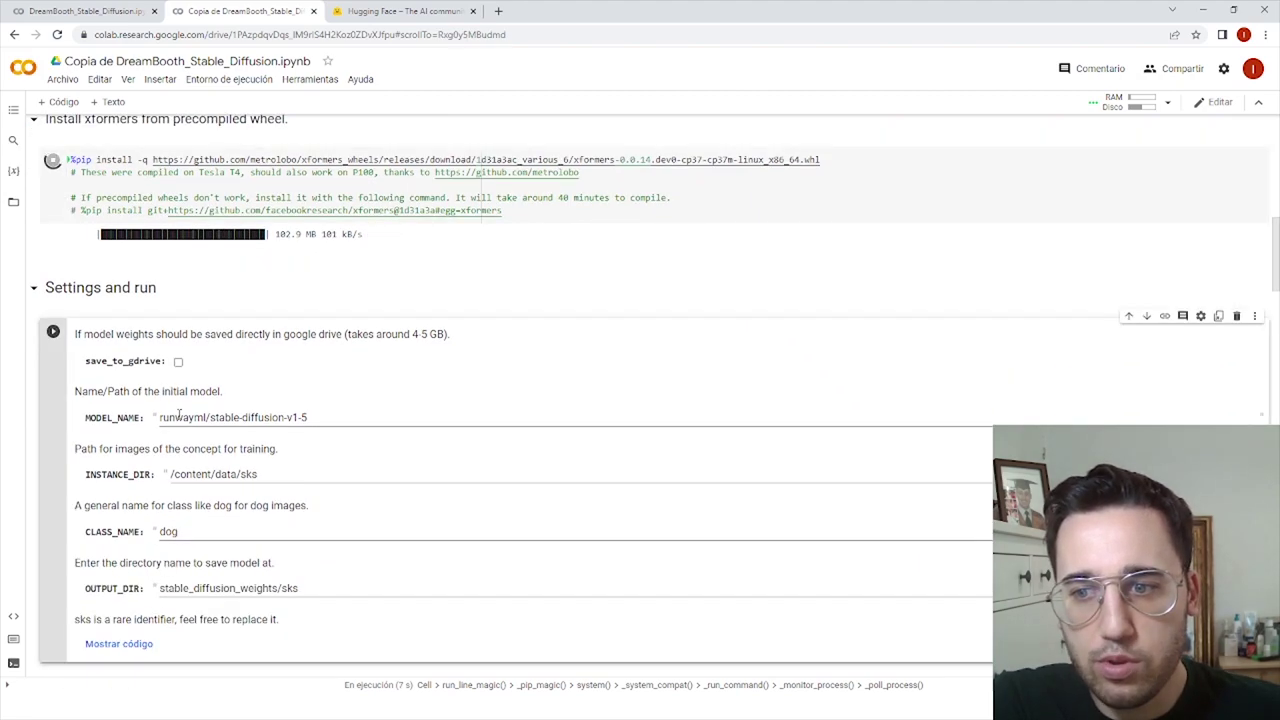
{"action": "left_click", "coordinate": [178, 362]}
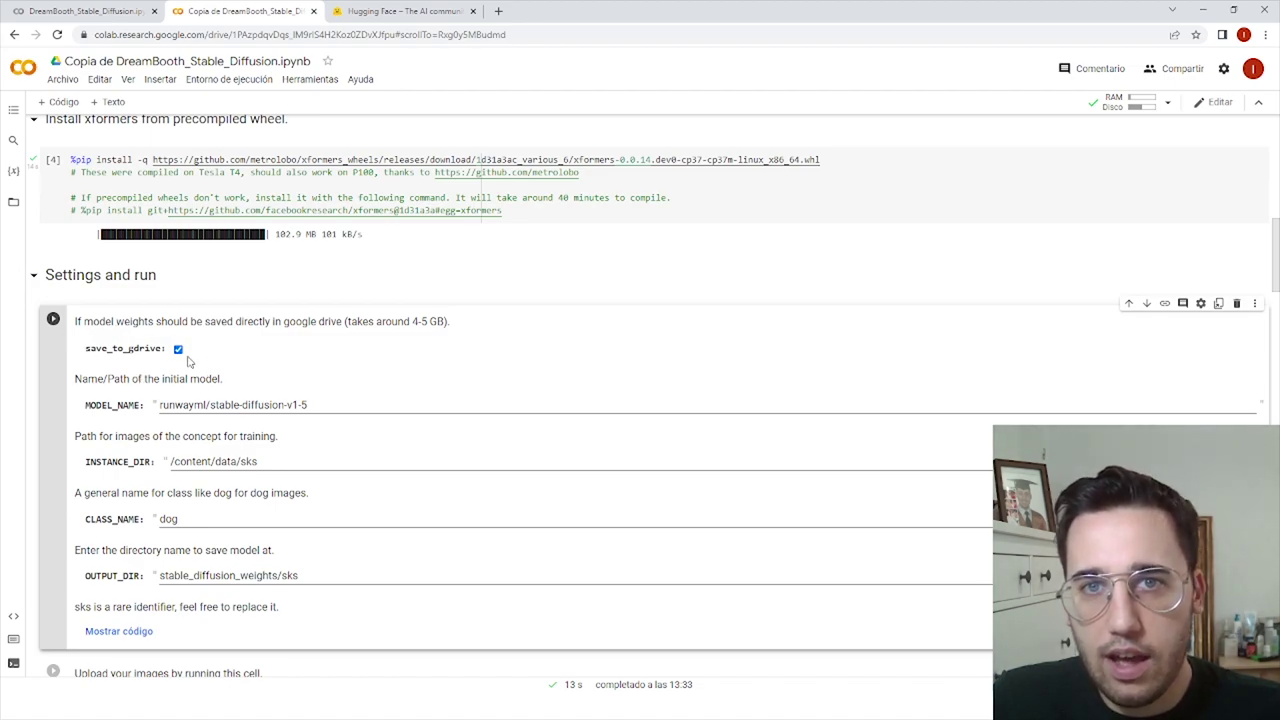
{"action": "left_click_drag", "start_coordinate": [320, 404], "coordinate": [194, 405]}
{"action": "left_click", "coordinate": [284, 459]}
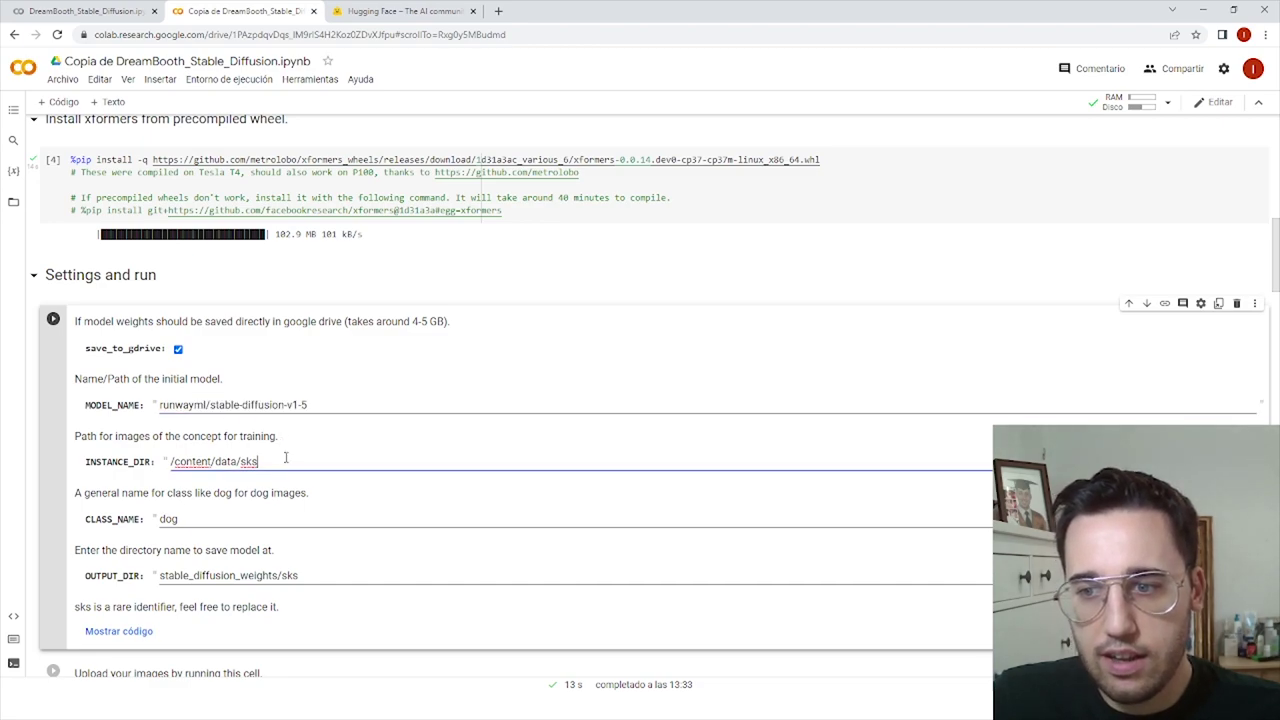
{"action": "left_click_drag", "start_coordinate": [274, 461], "coordinate": [168, 463]}
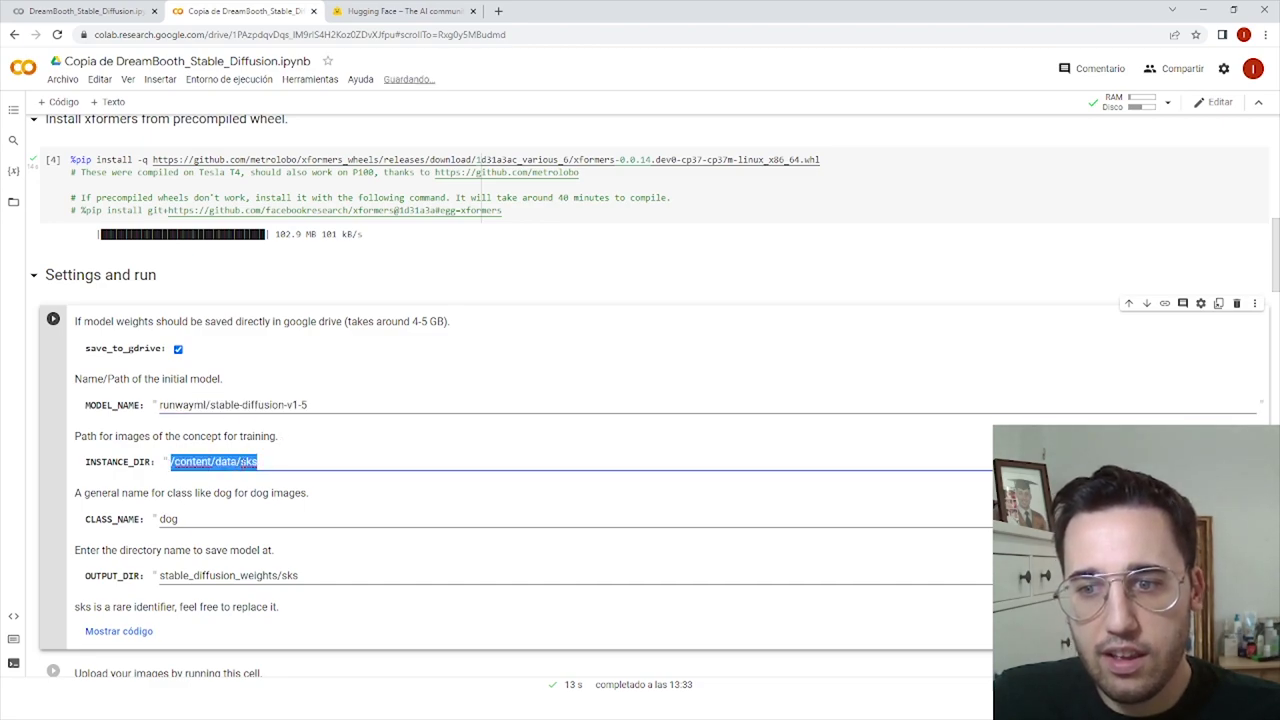
{"action": "double_click", "coordinate": [249, 461]}
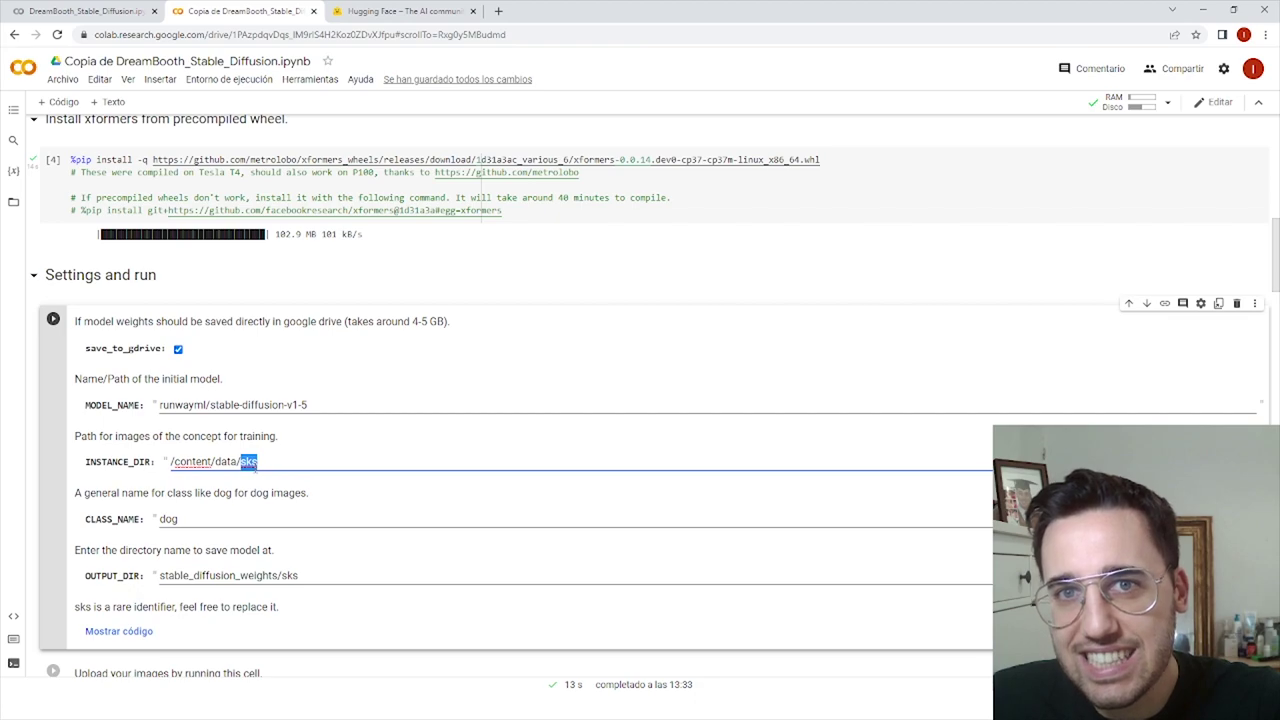
{"action": "left_click", "coordinate": [667, 287]}
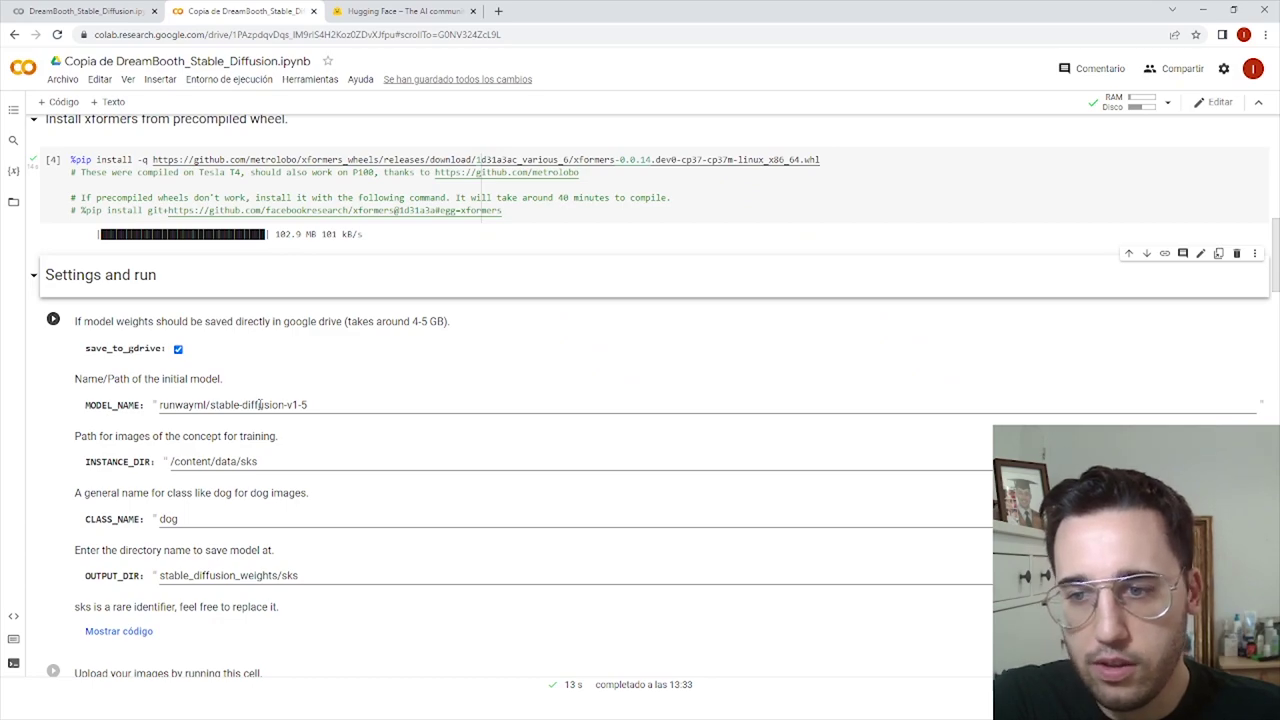
{"action": "scroll", "coordinate": [229, 418], "scroll_direction": "down", "scroll_amount": 1}
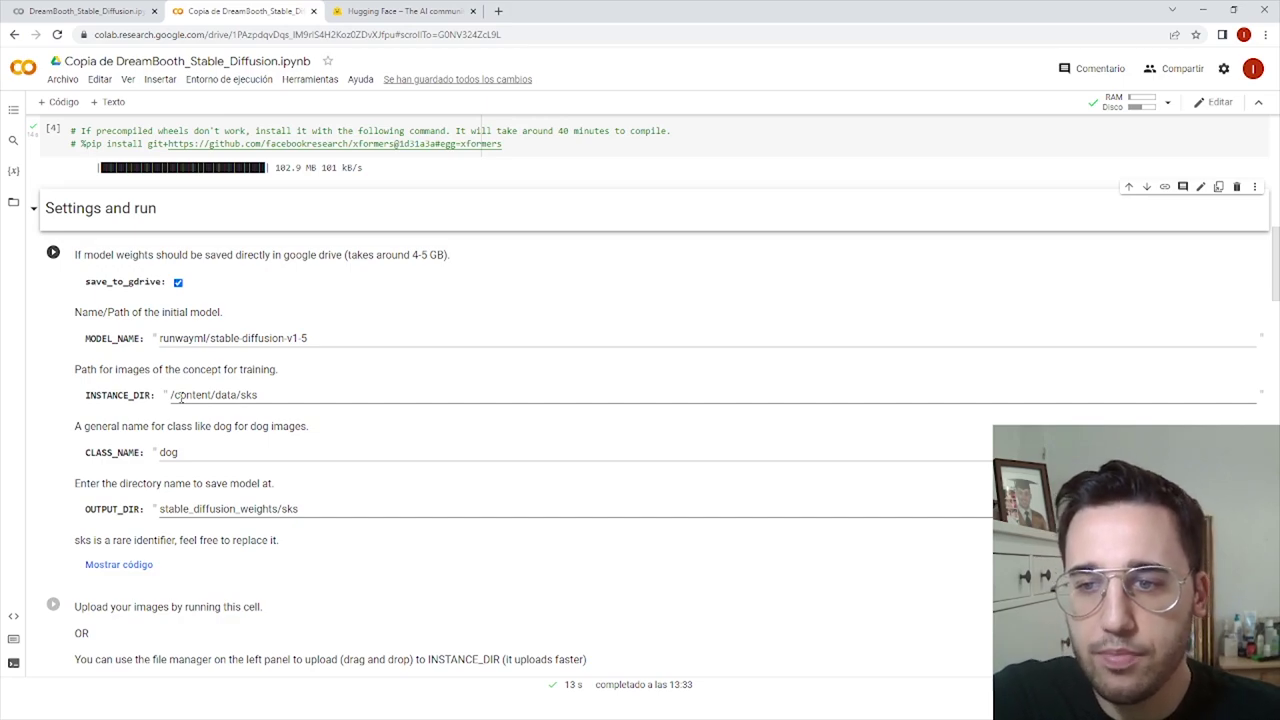
{"action": "left_click", "coordinate": [221, 395]}
{"action": "key", "text": "shift+End"}
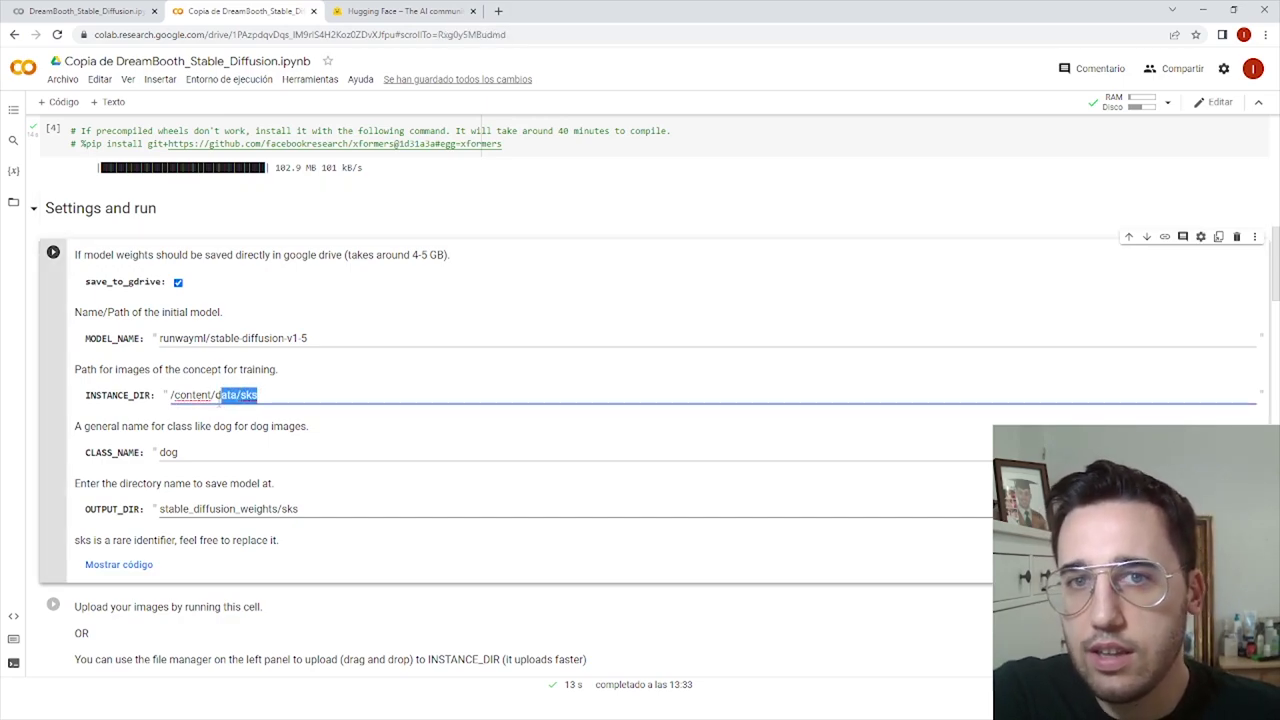
{"action": "left_click", "coordinate": [216, 450]}
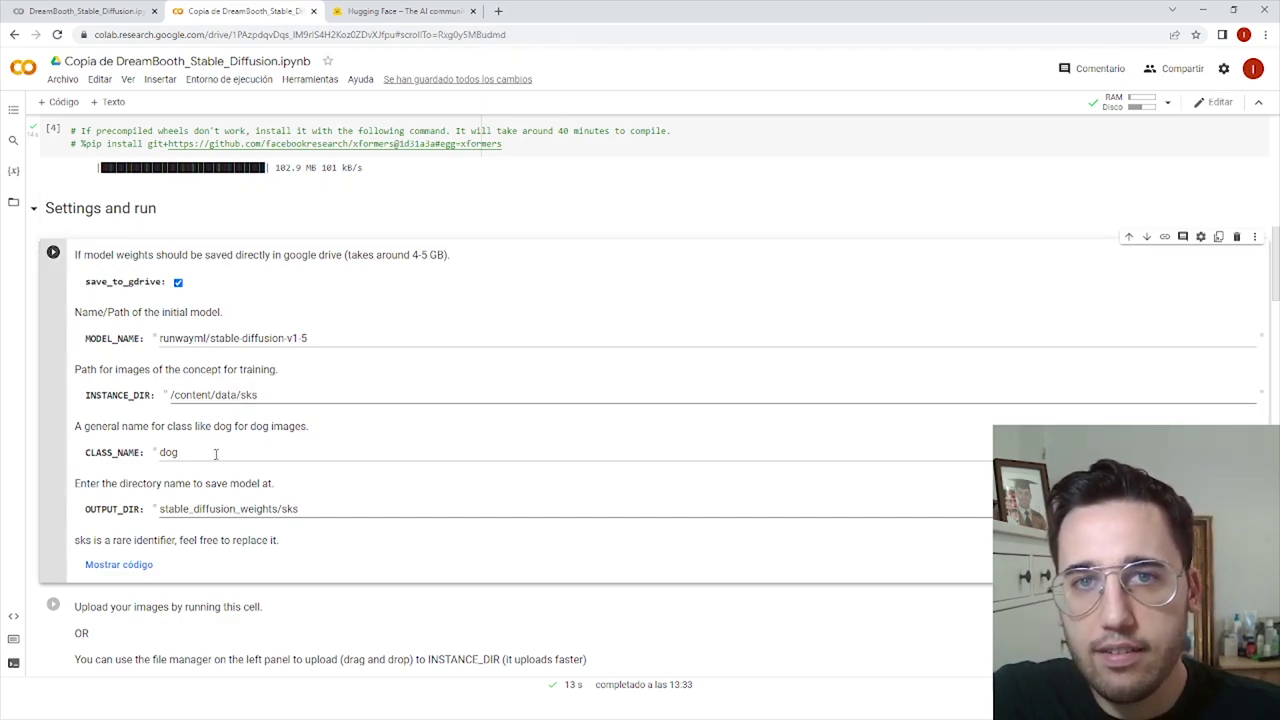
Clear the CLASS_NAME value and check the OUTPUT_DIR path in the Settings and run cell
{"action": "double_click", "coordinate": [215, 452]}
{"action": "key", "text": "BackSpace"}
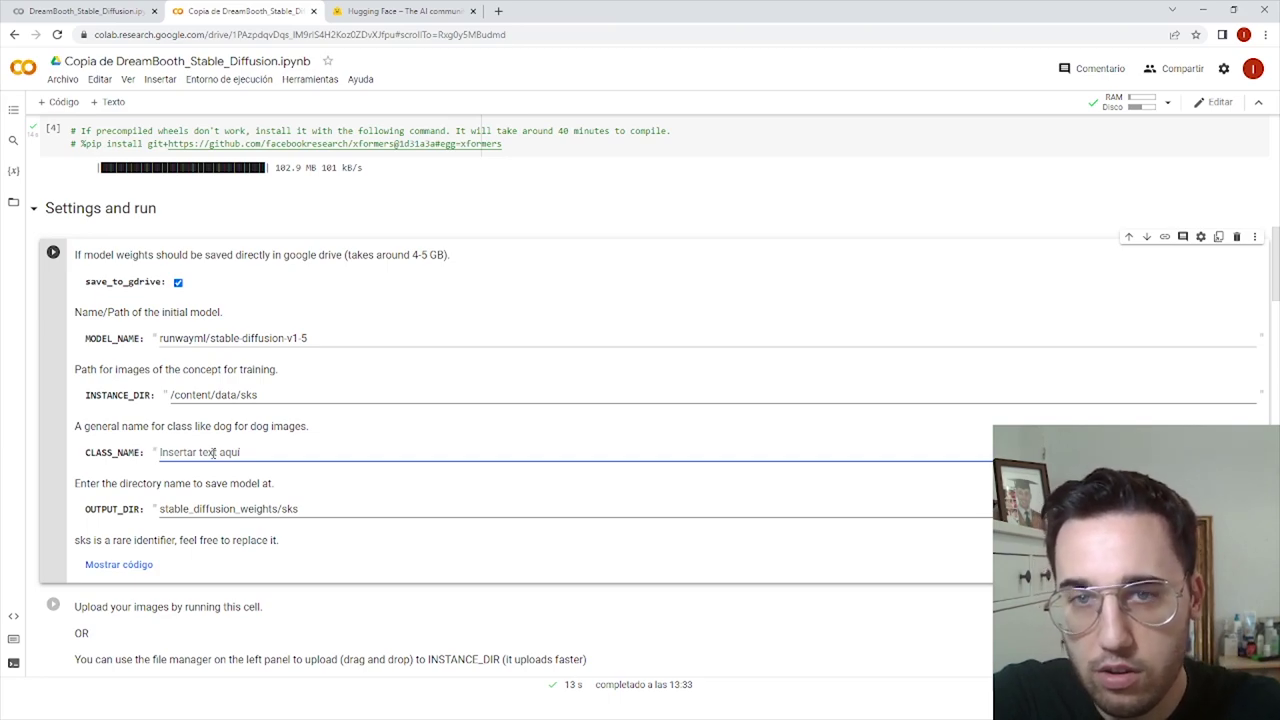
{"action": "left_click_drag", "start_coordinate": [338, 509], "coordinate": [160, 509]}
{"action": "left_click", "coordinate": [358, 506]}
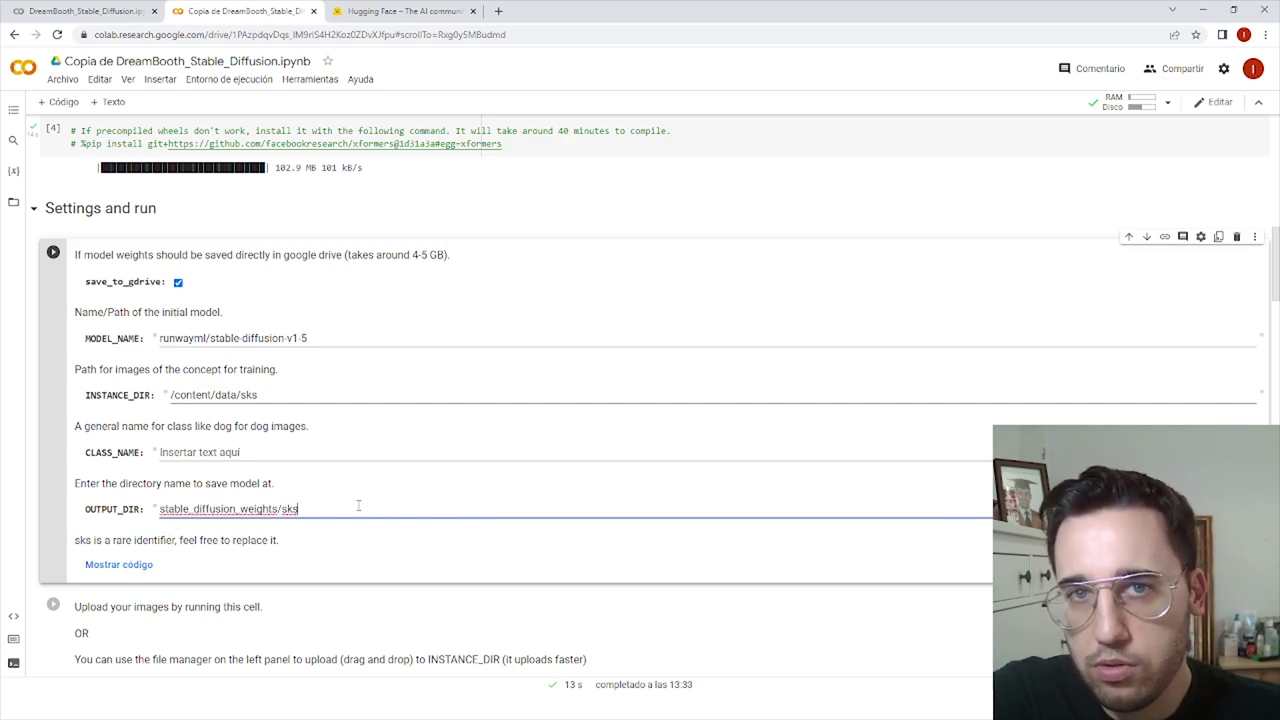
Run the Settings and run cell with Google Drive access allowed and check the mount path in its output
{"action": "left_click", "coordinate": [52, 254]}
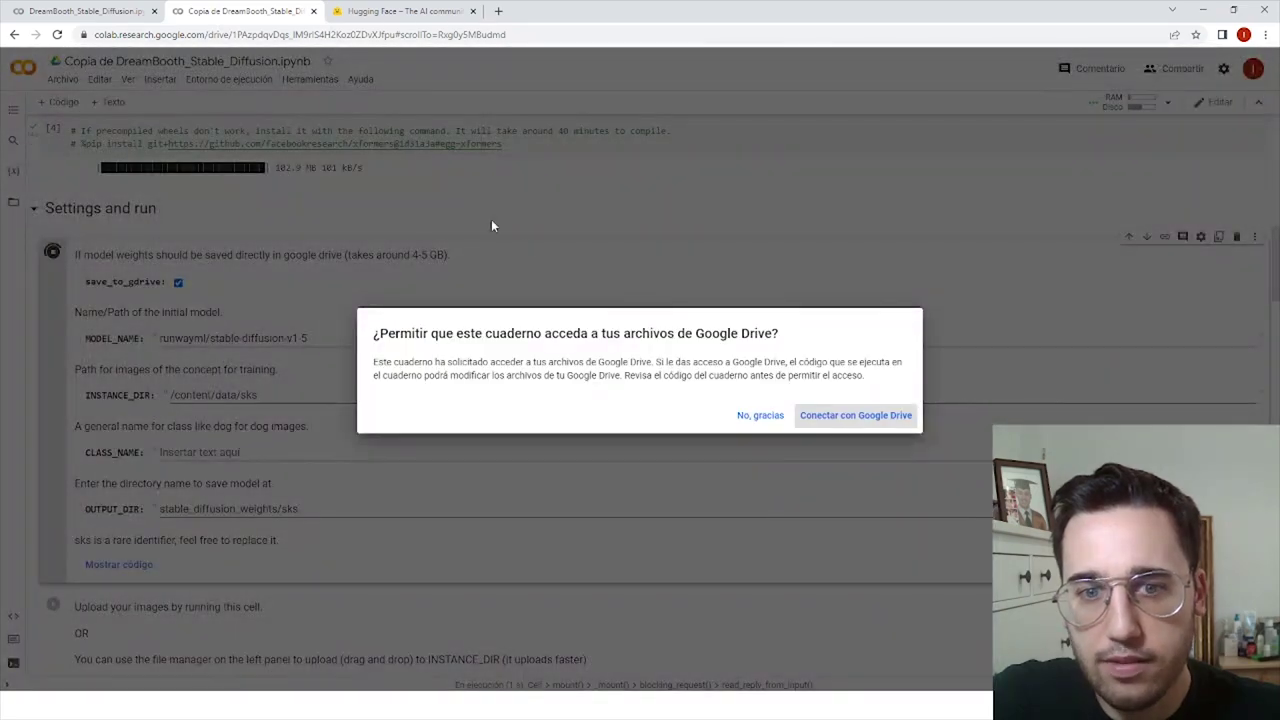
{"action": "left_click", "coordinate": [829, 427]}
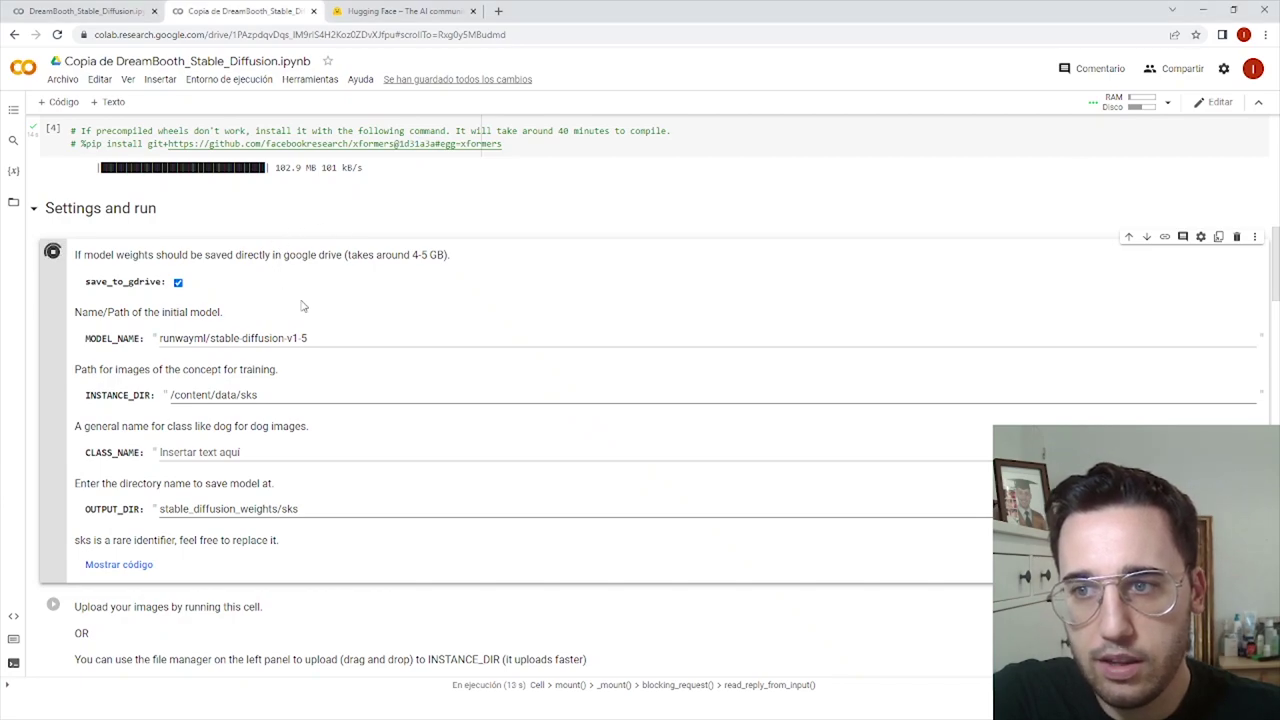
{"action": "scroll", "coordinate": [290, 295], "scroll_direction": "down", "scroll_amount": 1}
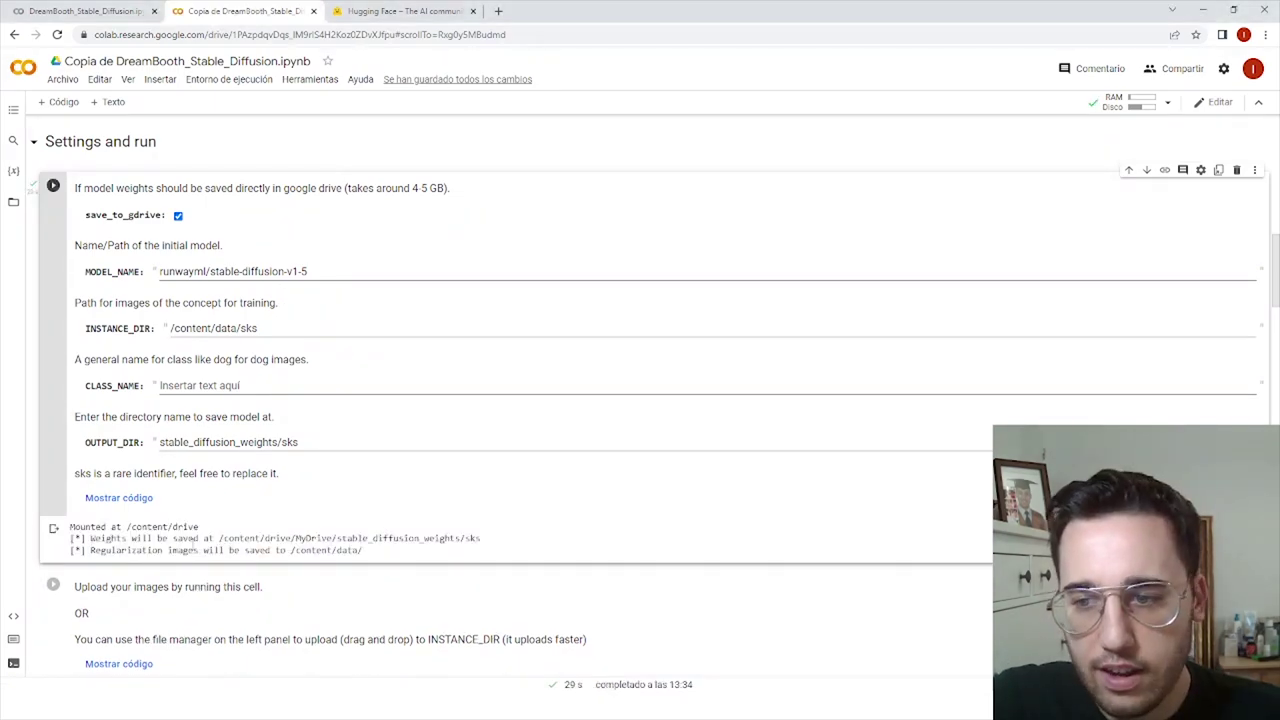
{"action": "left_click_drag", "start_coordinate": [77, 530], "coordinate": [210, 530]}
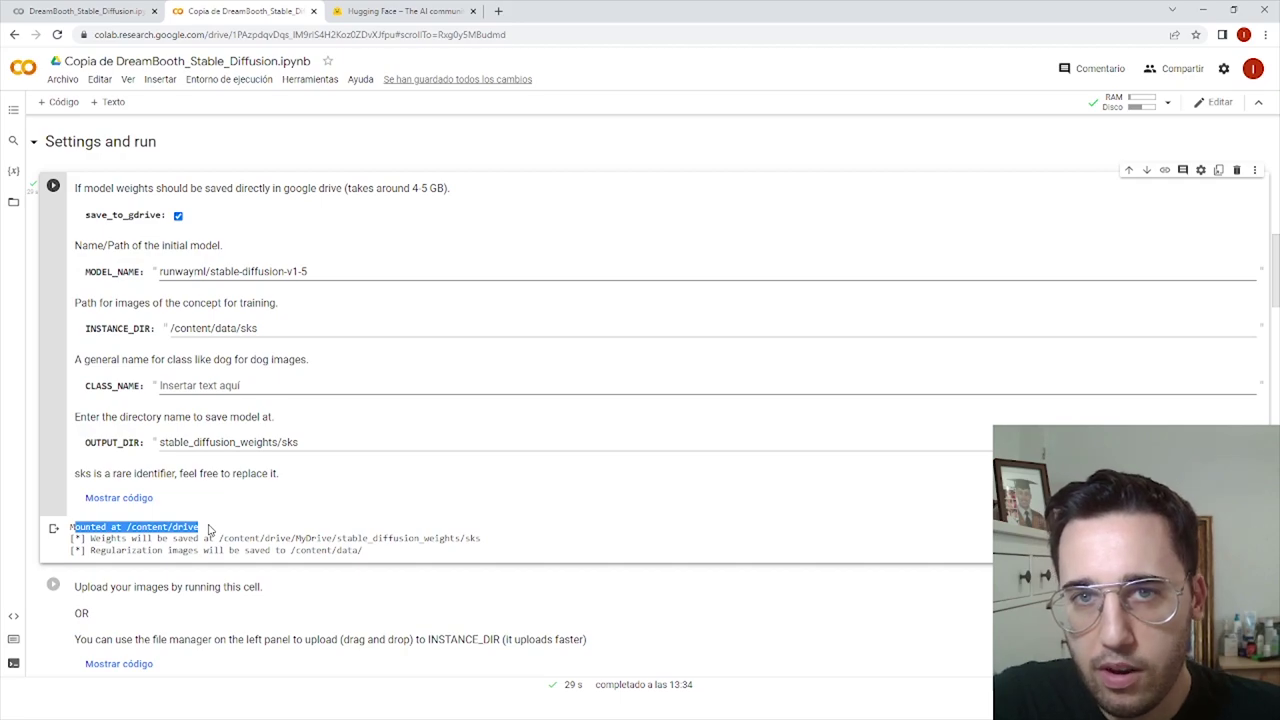
Run the image upload cell, upload the 11 training photos and check the saved files through to the Start Training section
{"action": "scroll", "coordinate": [210, 530], "scroll_direction": "down", "scroll_amount": 2}
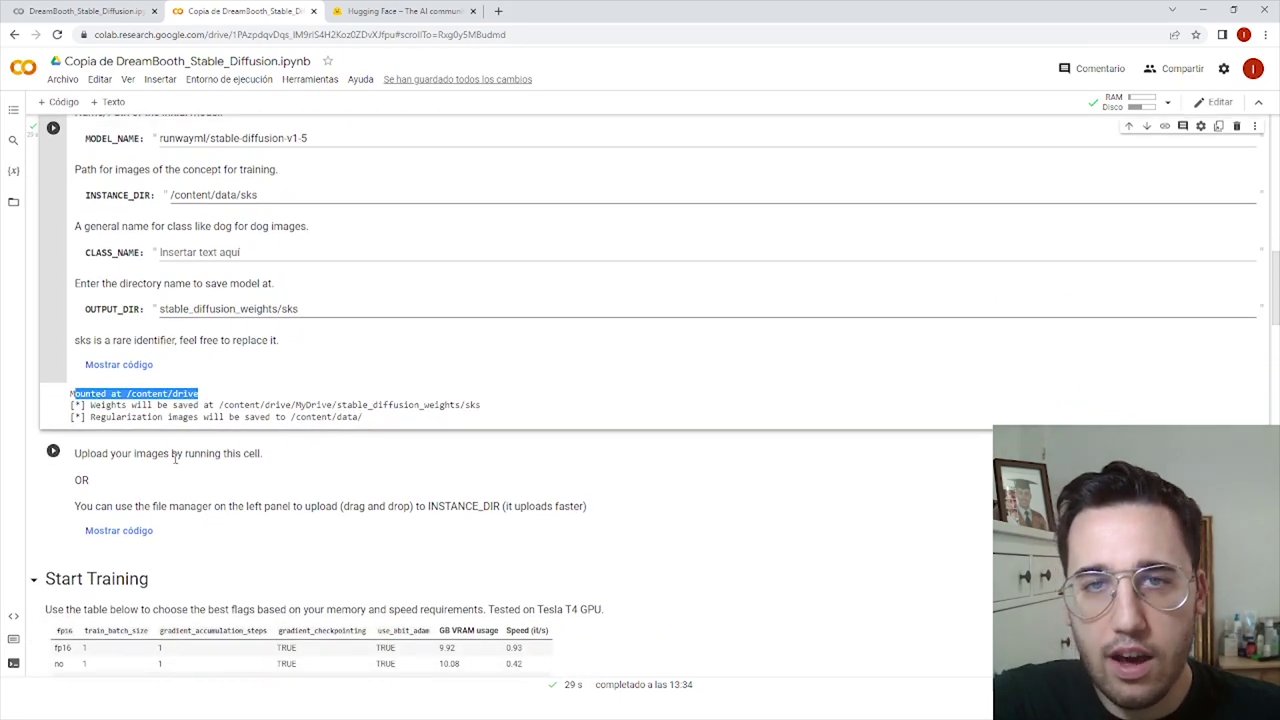
{"action": "left_click", "coordinate": [53, 452]}
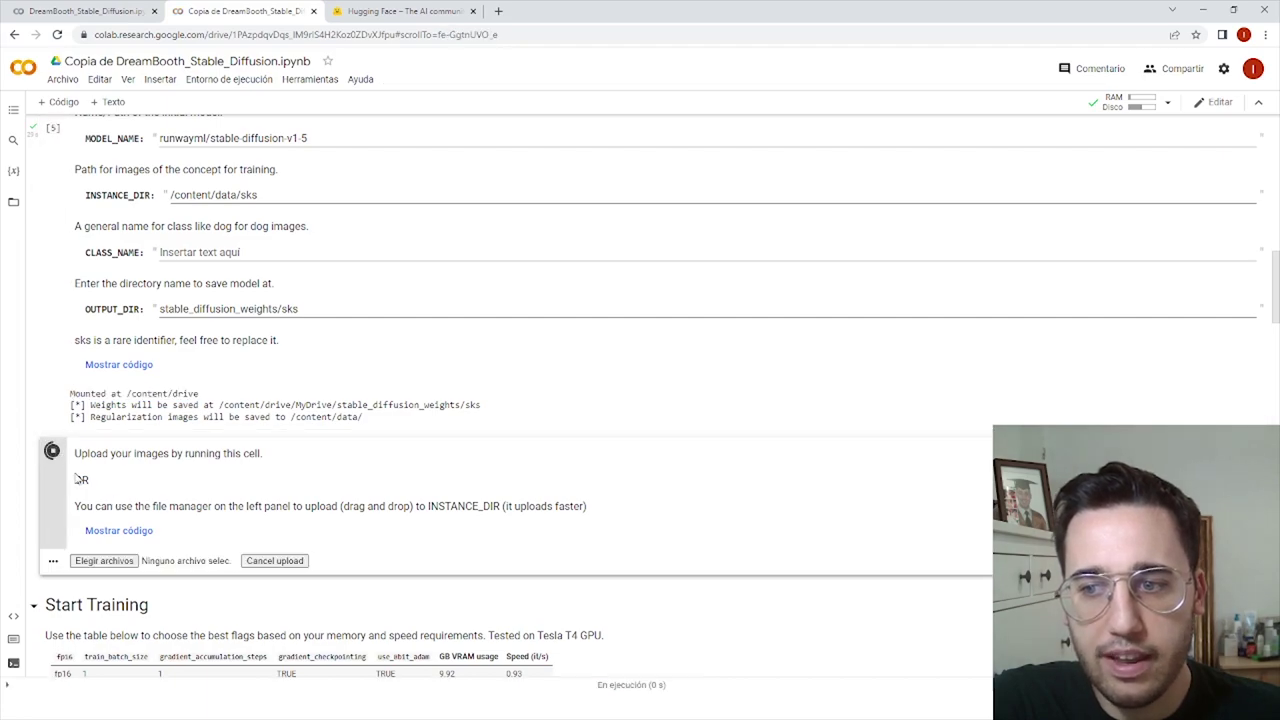
{"action": "left_click", "coordinate": [107, 562]}
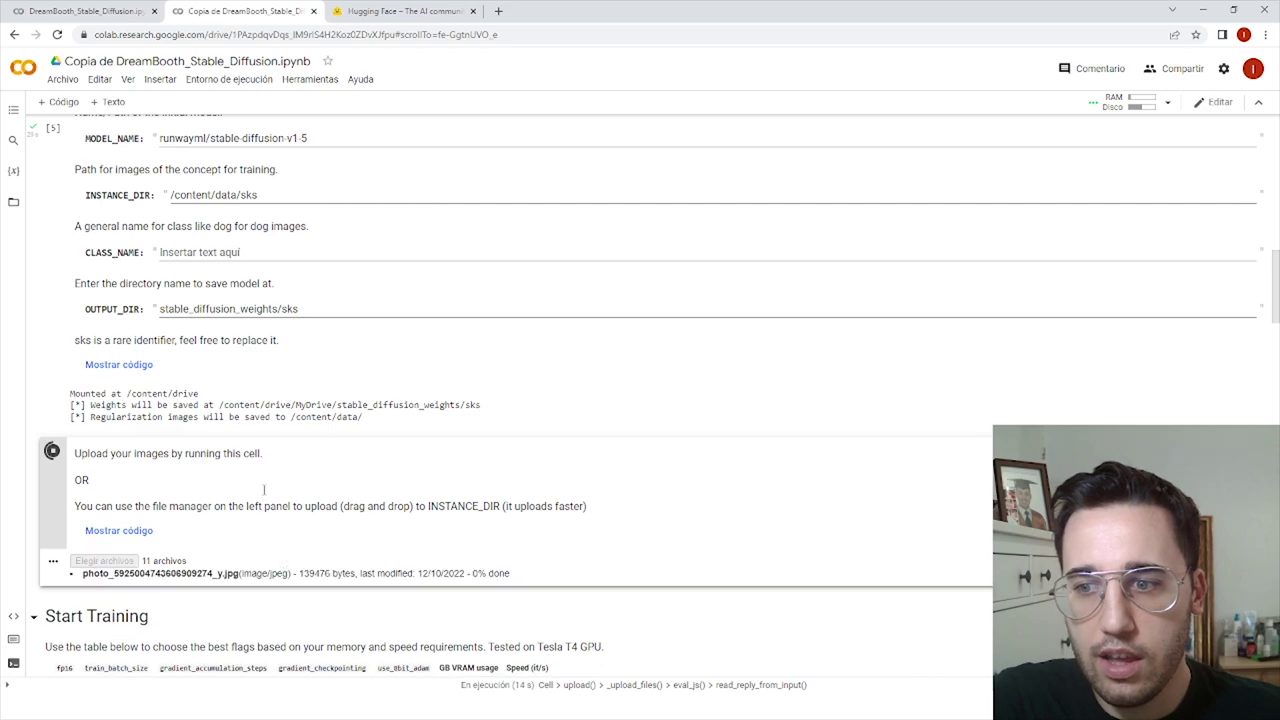
{"action": "scroll", "coordinate": [145, 452], "scroll_direction": "down", "scroll_amount": 1}
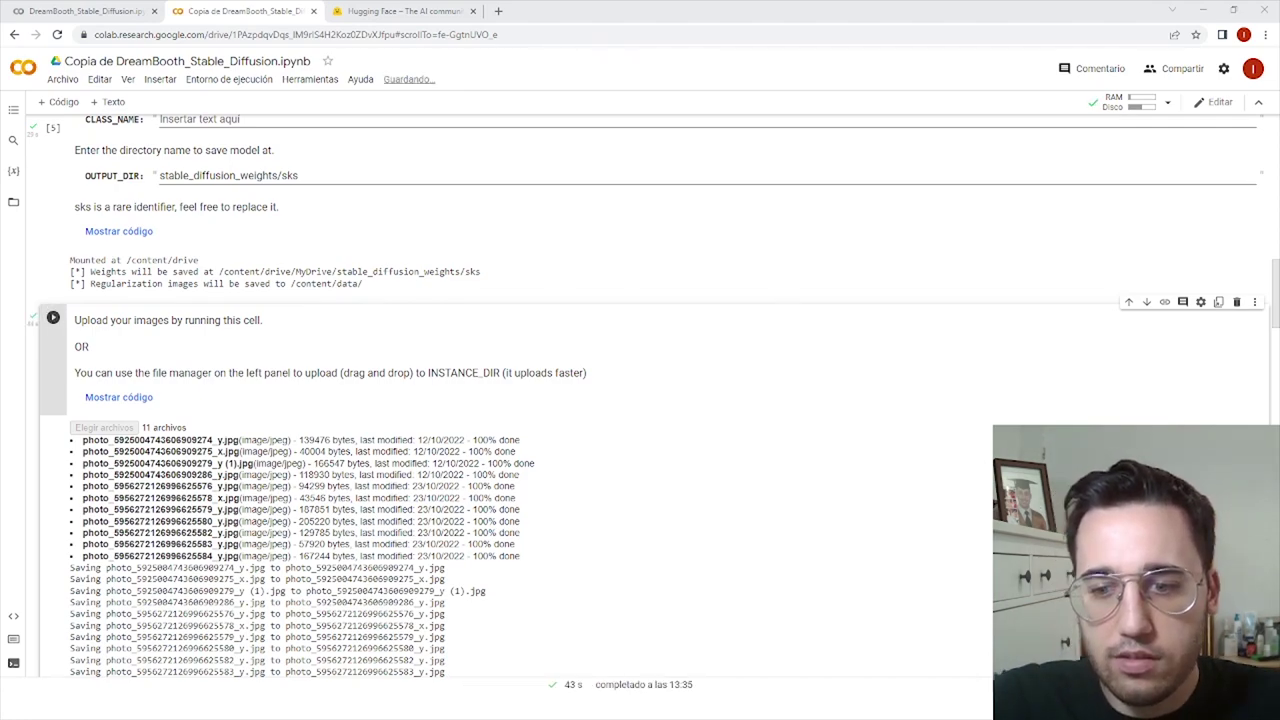
{"action": "scroll", "coordinate": [183, 495], "scroll_direction": "down", "scroll_amount": 1}
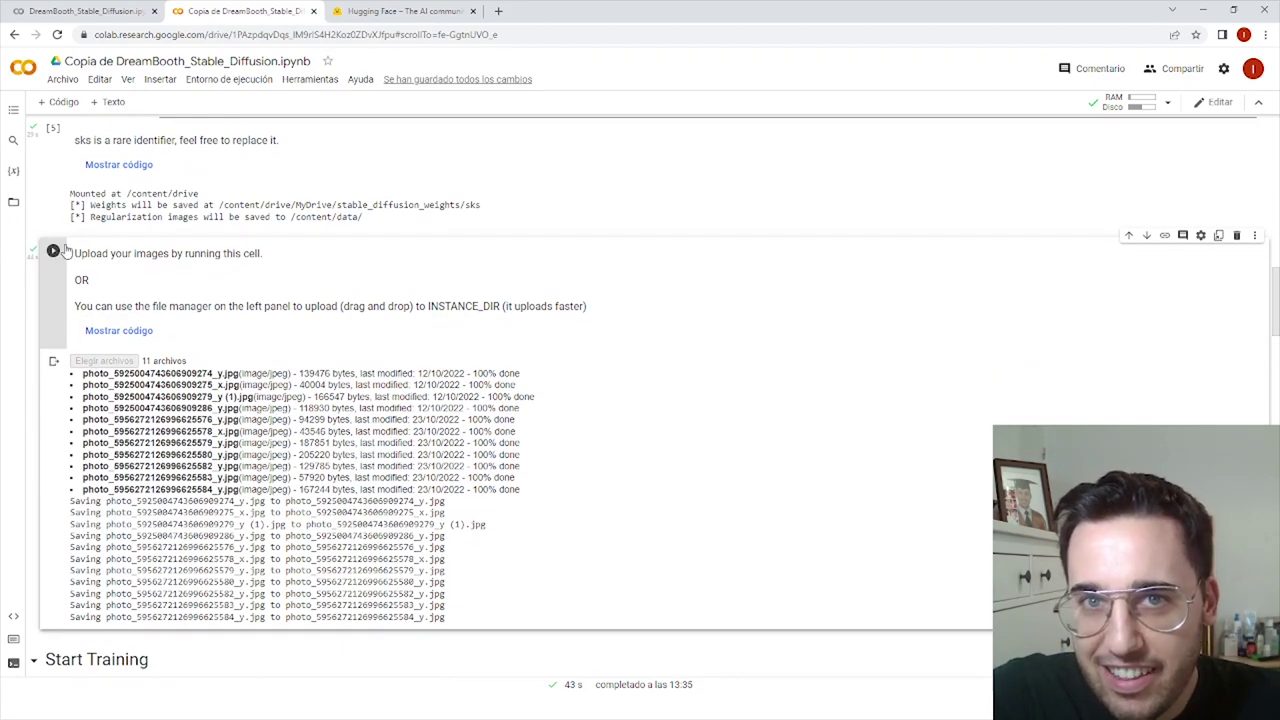
{"action": "scroll", "coordinate": [130, 367], "scroll_direction": "down", "scroll_amount": 3}
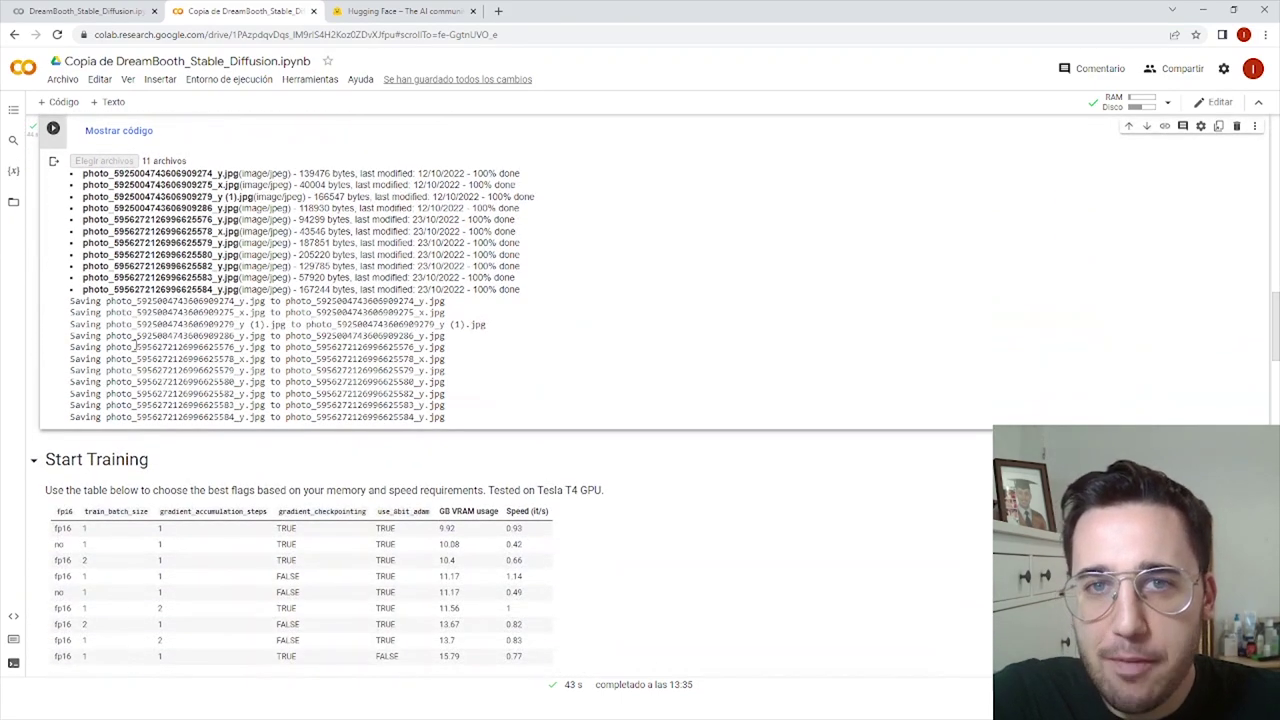
Run the train_dreambooth.py cell in the Start Training section with its existing flags
{"action": "scroll", "coordinate": [133, 344], "scroll_direction": "down", "scroll_amount": 2}
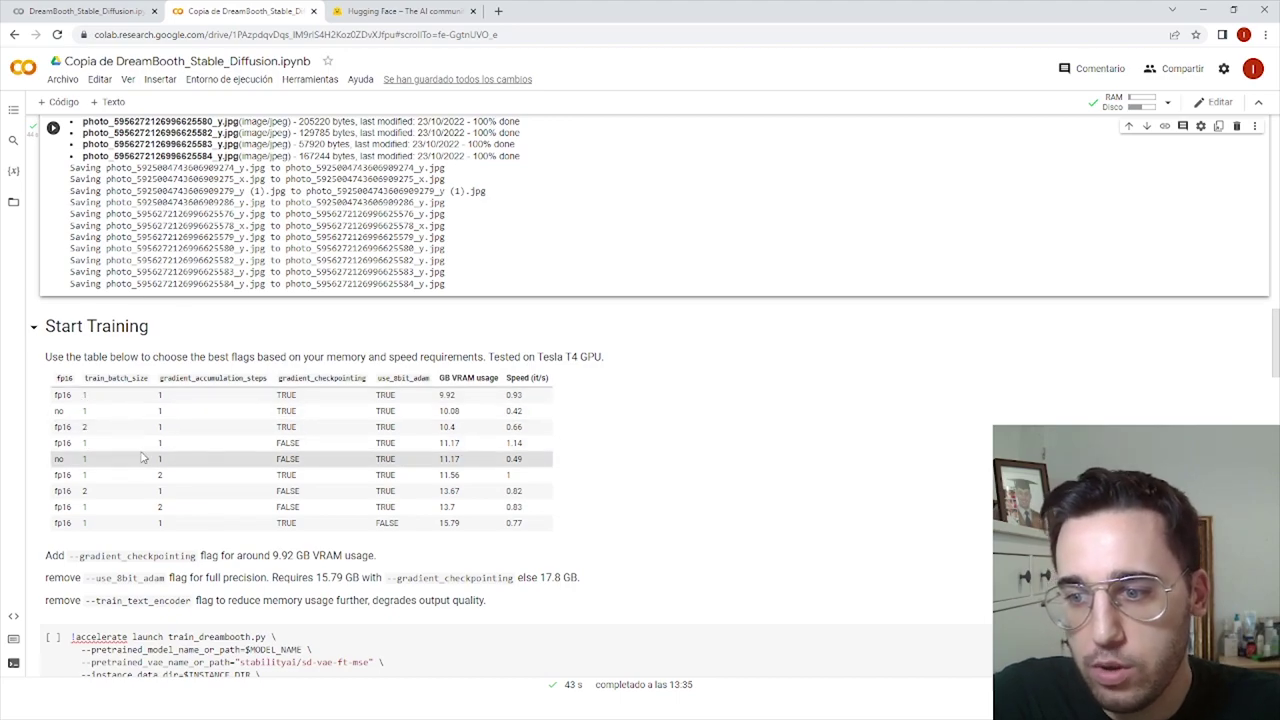
{"action": "scroll", "coordinate": [125, 430], "scroll_direction": "down", "scroll_amount": 3}
{"action": "scroll", "coordinate": [113, 461], "scroll_direction": "down", "scroll_amount": 1}
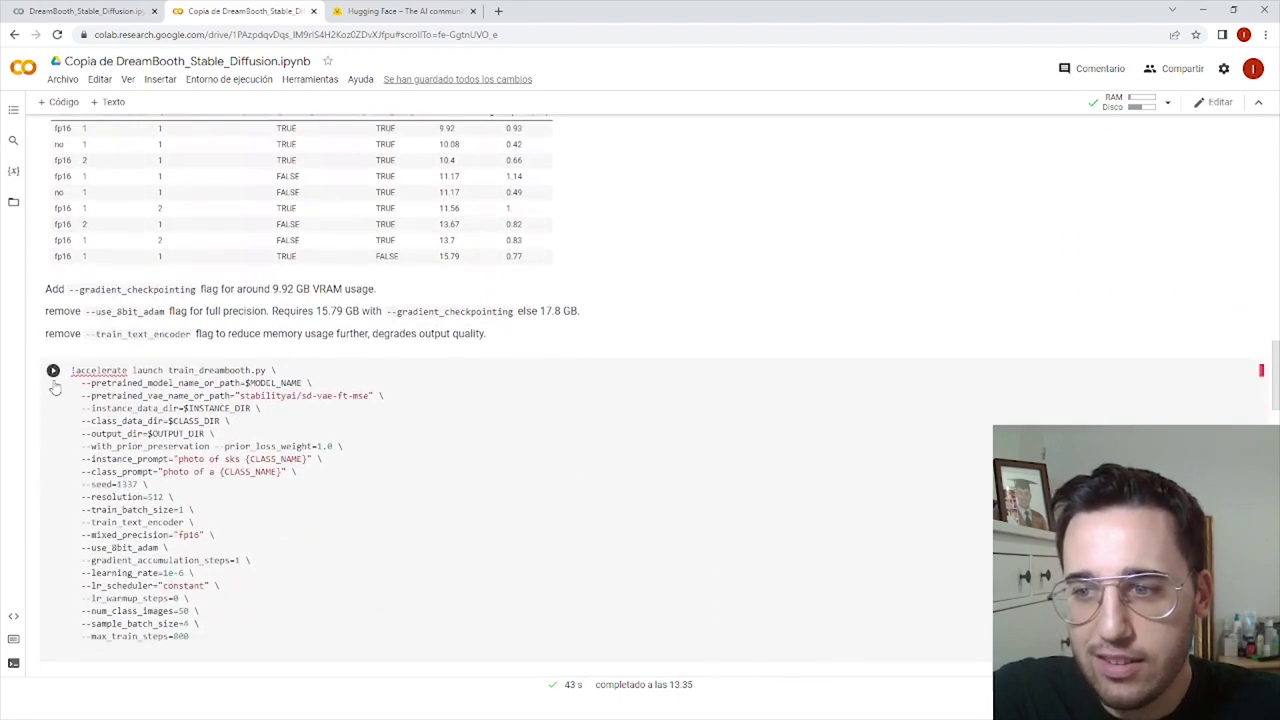
{"action": "left_click", "coordinate": [53, 372]}
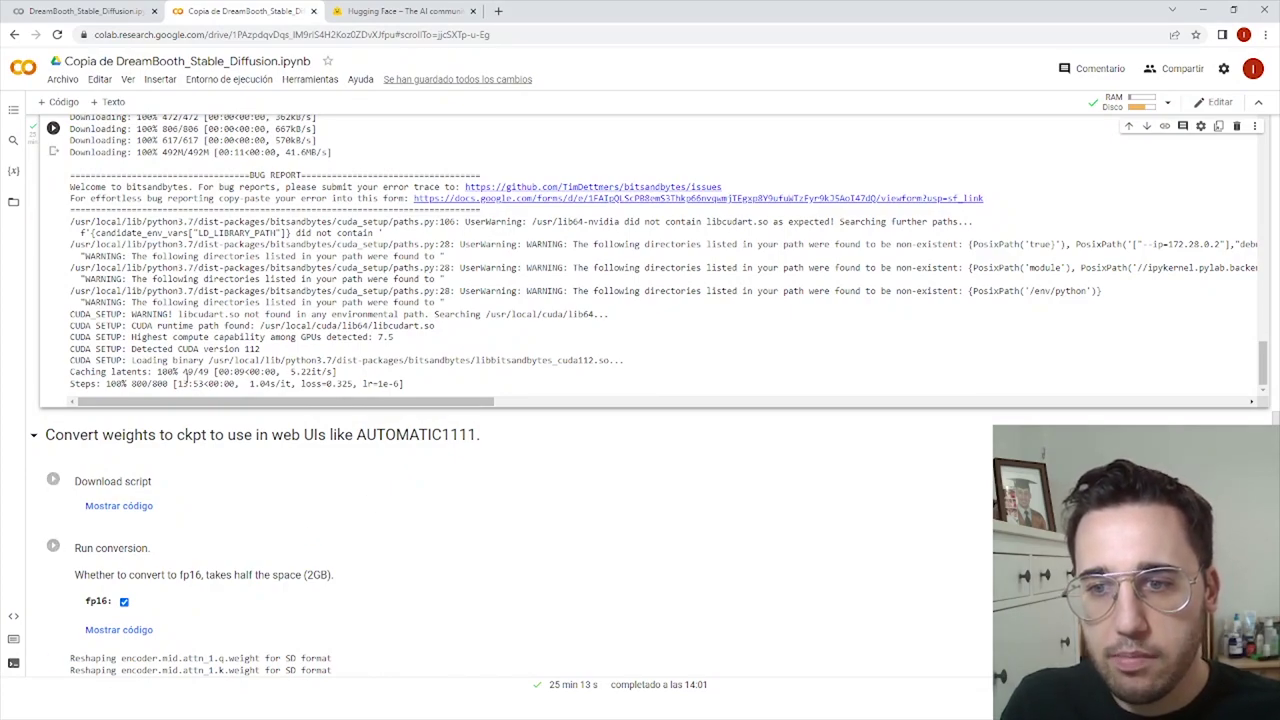
Run the Download script and Run conversion cells to convert the trained weights to ckpt with fp16 enabled
{"action": "scroll", "coordinate": [207, 382], "scroll_direction": "down", "scroll_amount": 3}
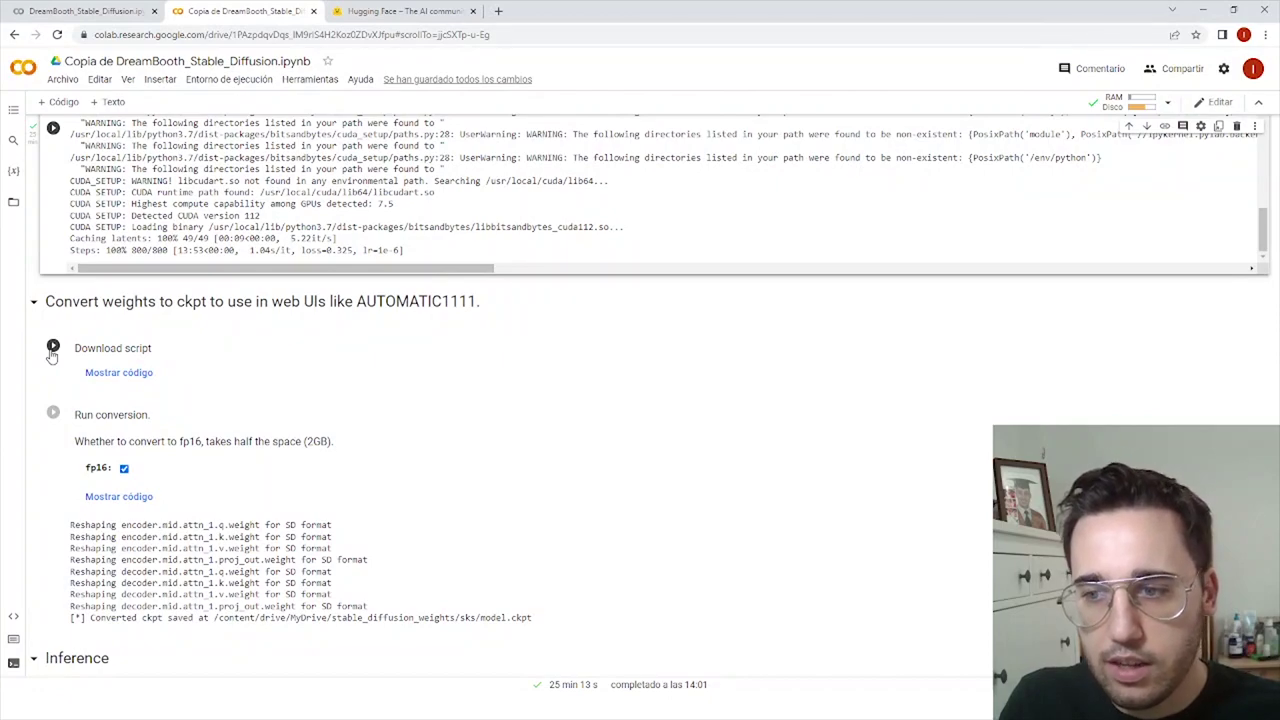
{"action": "left_click", "coordinate": [53, 347]}
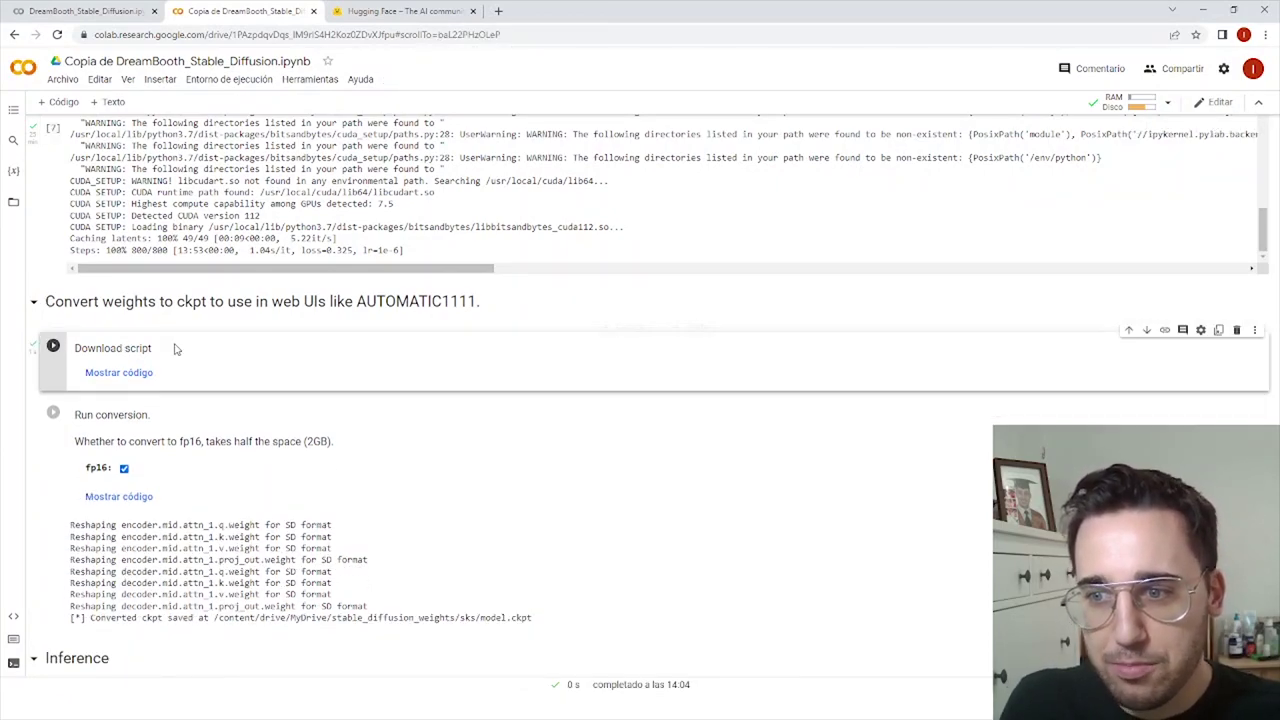
{"action": "left_click", "coordinate": [54, 413]}
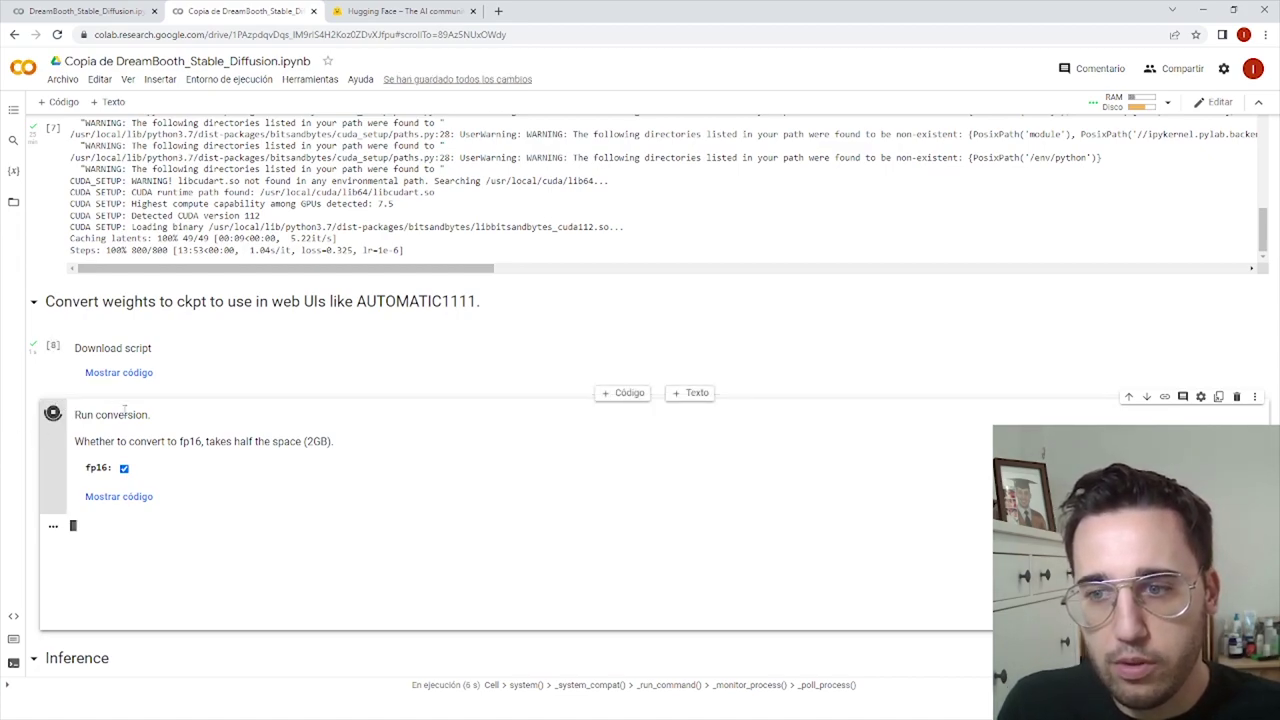
{"action": "scroll", "coordinate": [124, 408], "scroll_direction": "down", "scroll_amount": 1}
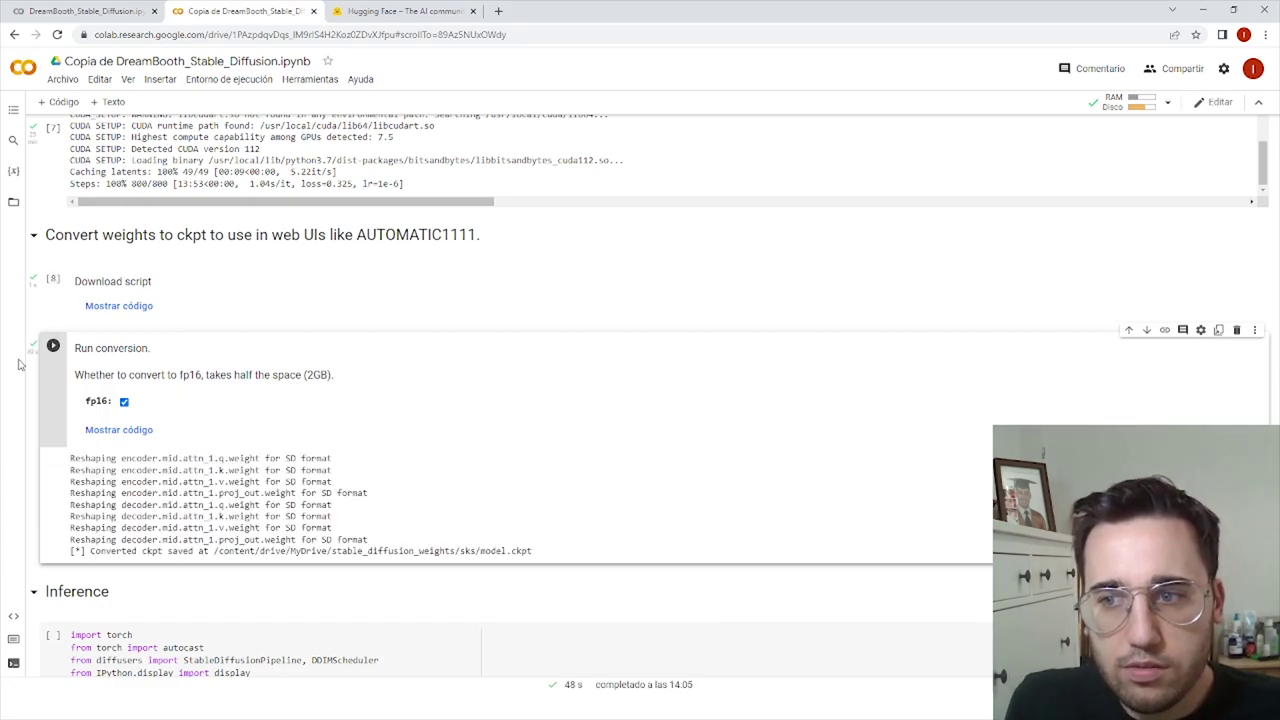
Run the Inference pipeline cell and the random seed cell with seed 52362
{"action": "scroll", "coordinate": [58, 354], "scroll_direction": "down", "scroll_amount": 1}
{"action": "scroll", "coordinate": [58, 354], "scroll_direction": "down", "scroll_amount": 2}
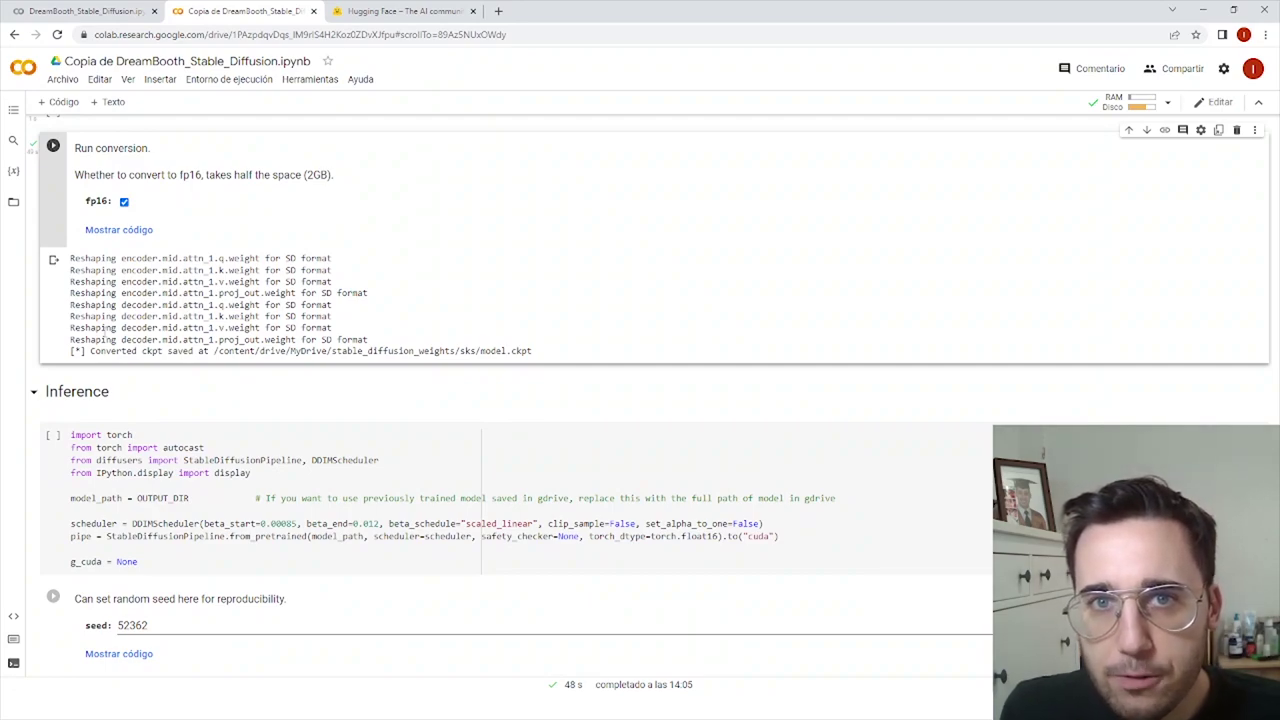
{"action": "left_click", "coordinate": [55, 446]}
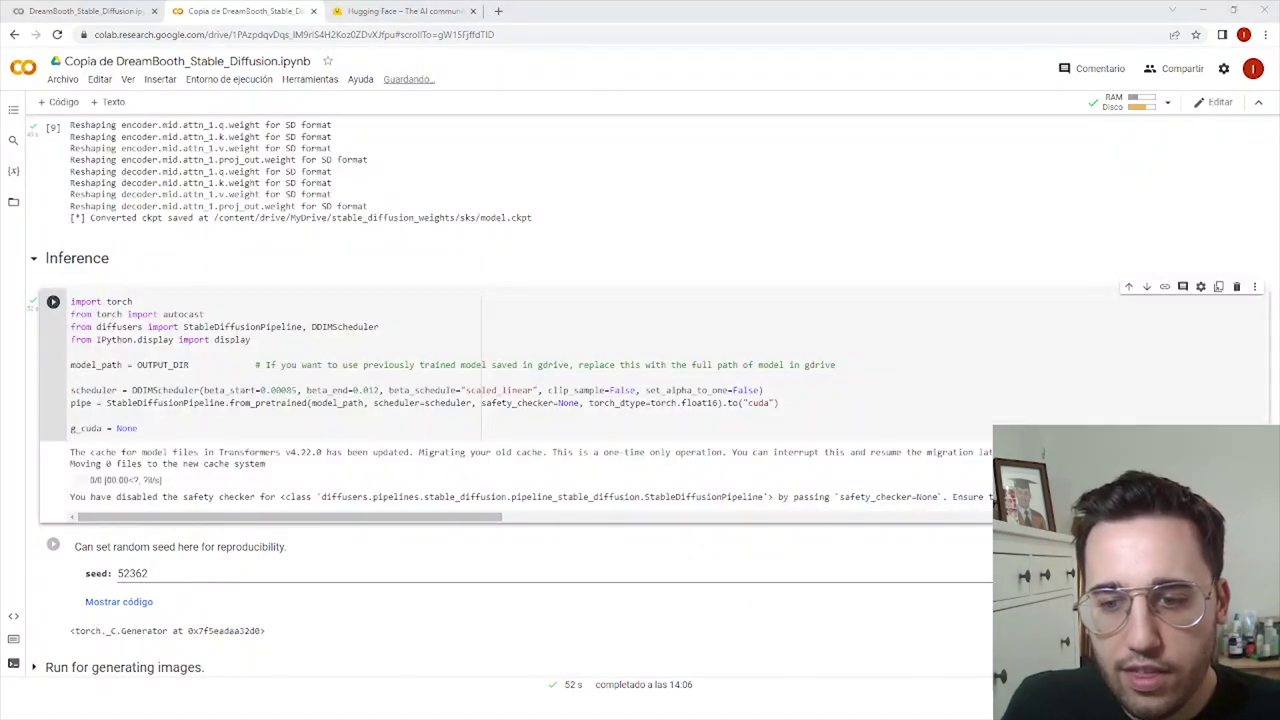
{"action": "scroll", "coordinate": [200, 365], "scroll_direction": "down", "scroll_amount": 2}
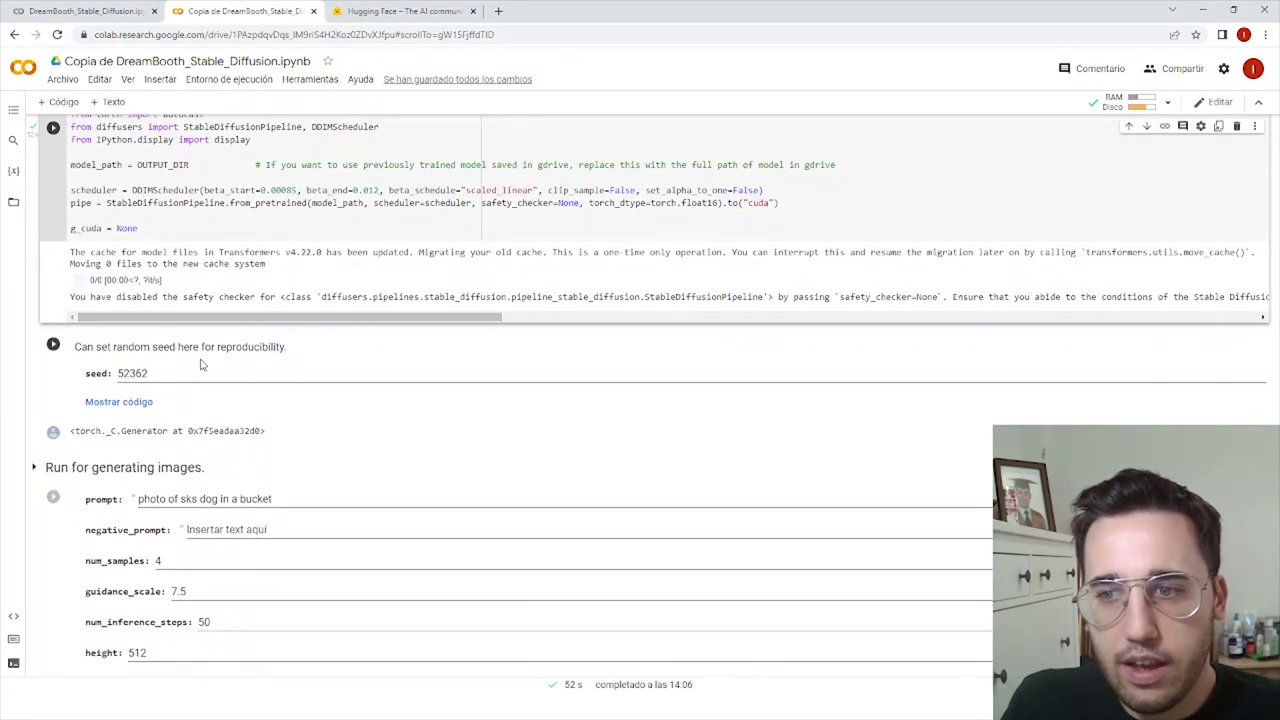
{"action": "left_click", "coordinate": [53, 345]}
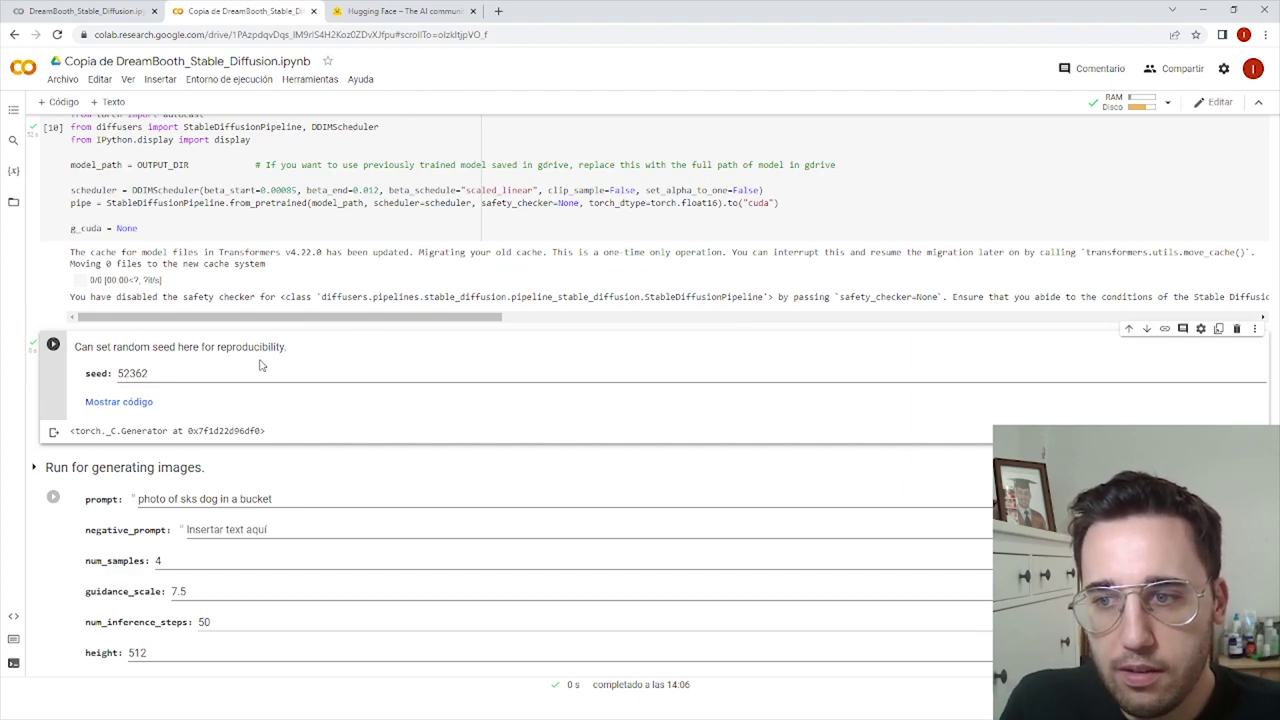
Review the seed and image generation settings with their sample dog images, and run the Gradio UI cell
{"action": "scroll", "coordinate": [263, 363], "scroll_direction": "down", "scroll_amount": 1}
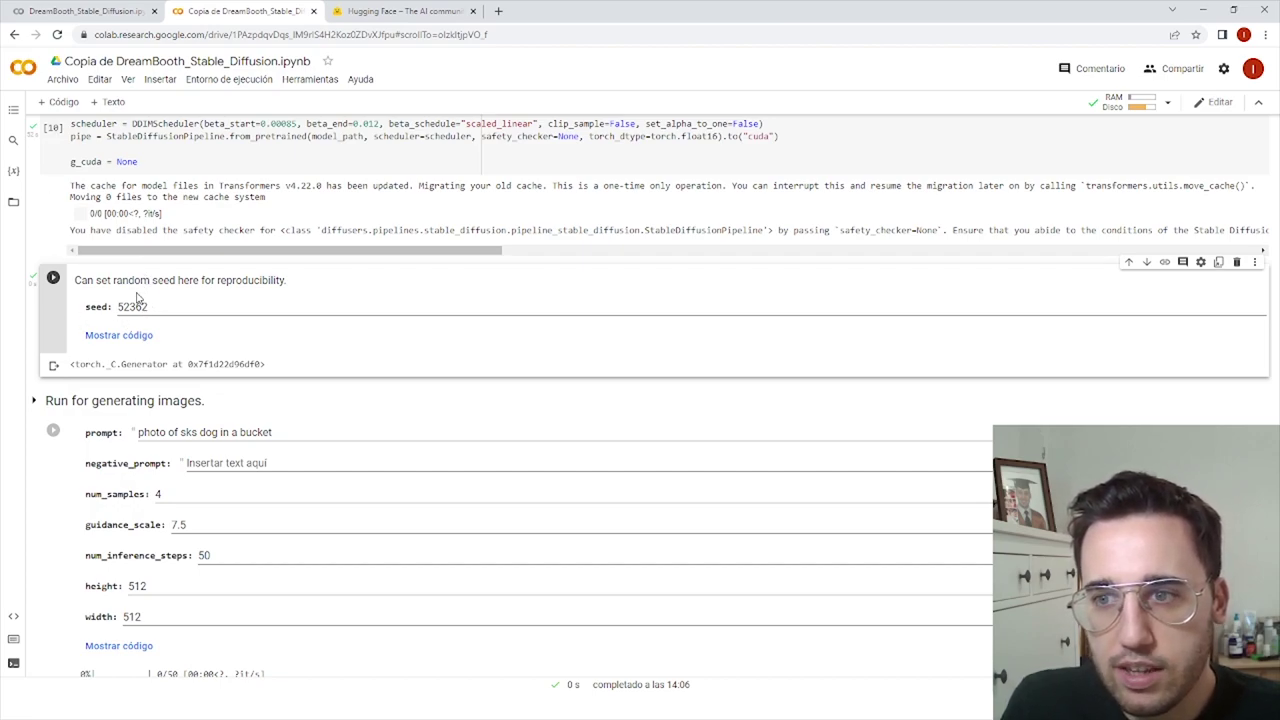
{"action": "scroll", "coordinate": [118, 313], "scroll_direction": "down", "scroll_amount": 2}
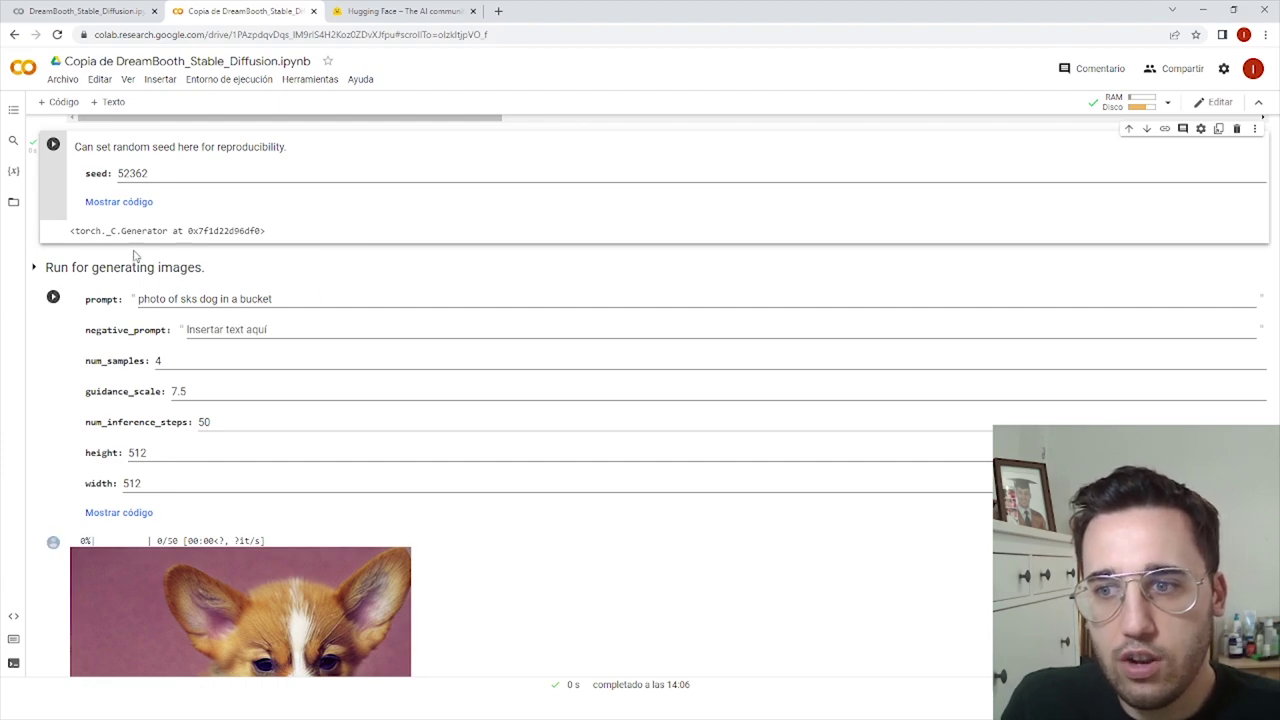
{"action": "scroll", "coordinate": [115, 398], "scroll_direction": "down", "scroll_amount": 1}
{"action": "scroll", "coordinate": [115, 398], "scroll_direction": "down", "scroll_amount": 1}
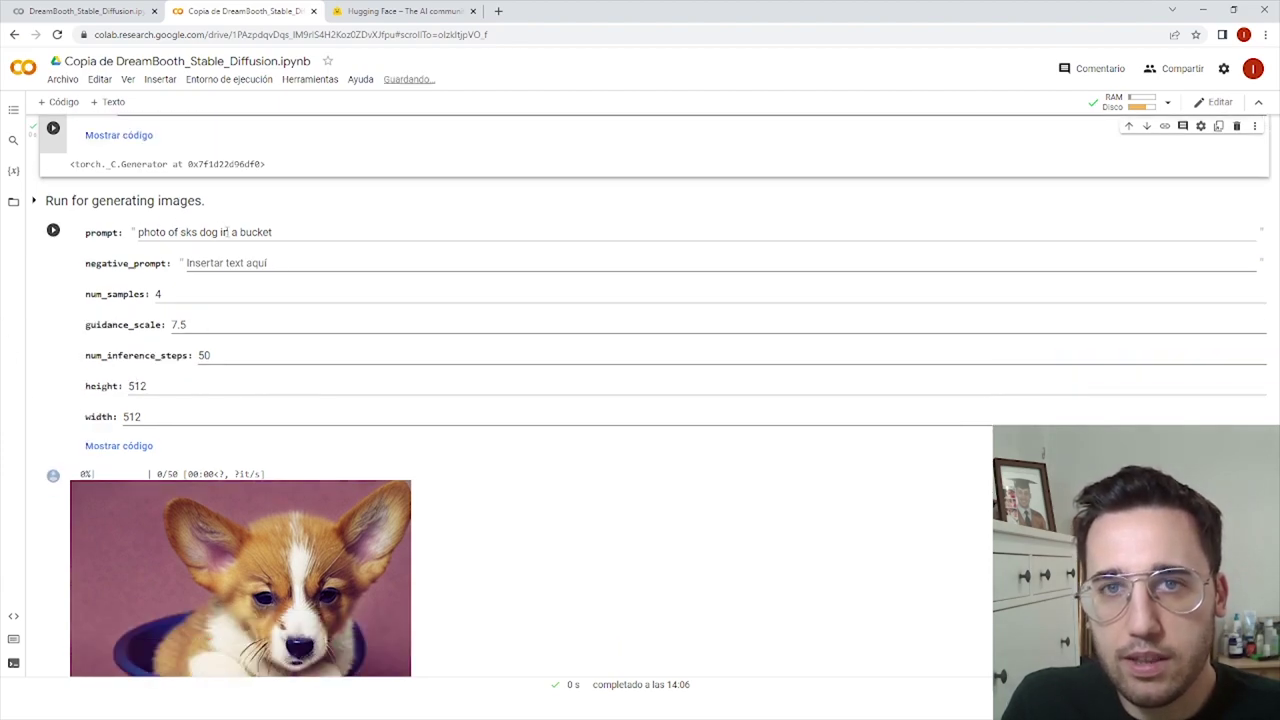
{"action": "scroll", "coordinate": [254, 297], "scroll_direction": "down", "scroll_amount": 10}
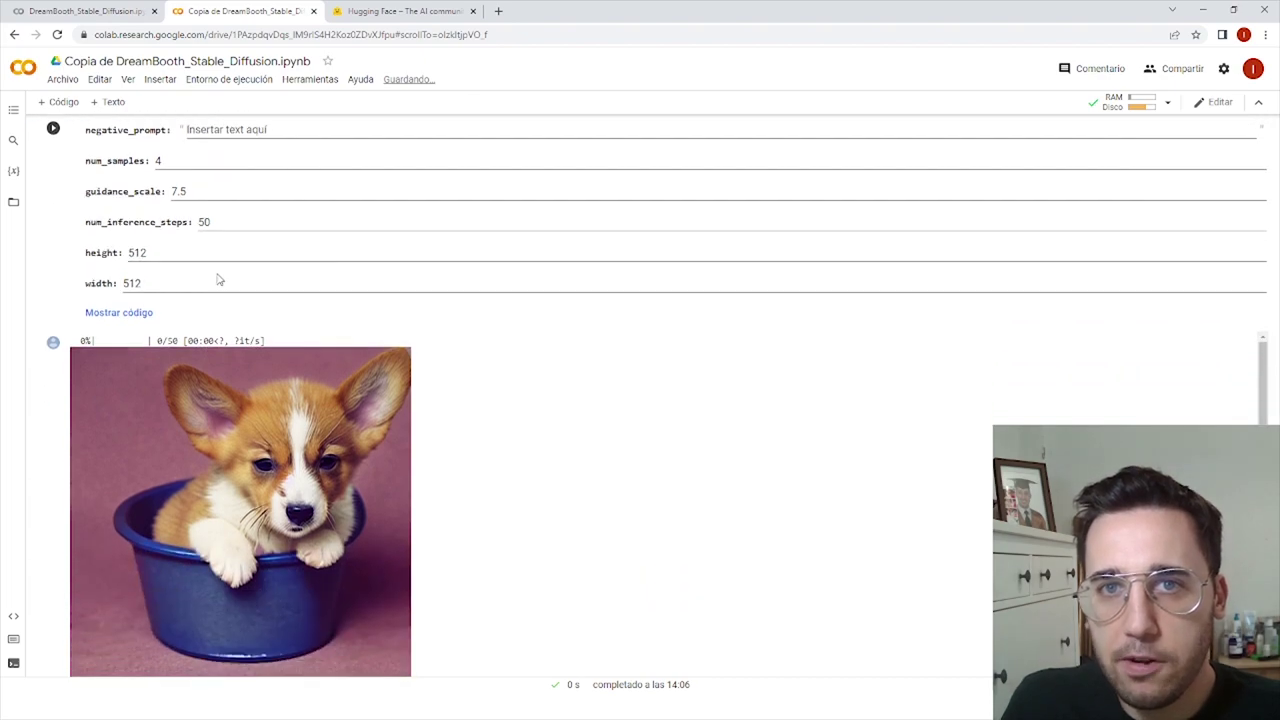
{"action": "scroll", "coordinate": [216, 272], "scroll_direction": "down", "scroll_amount": 10}
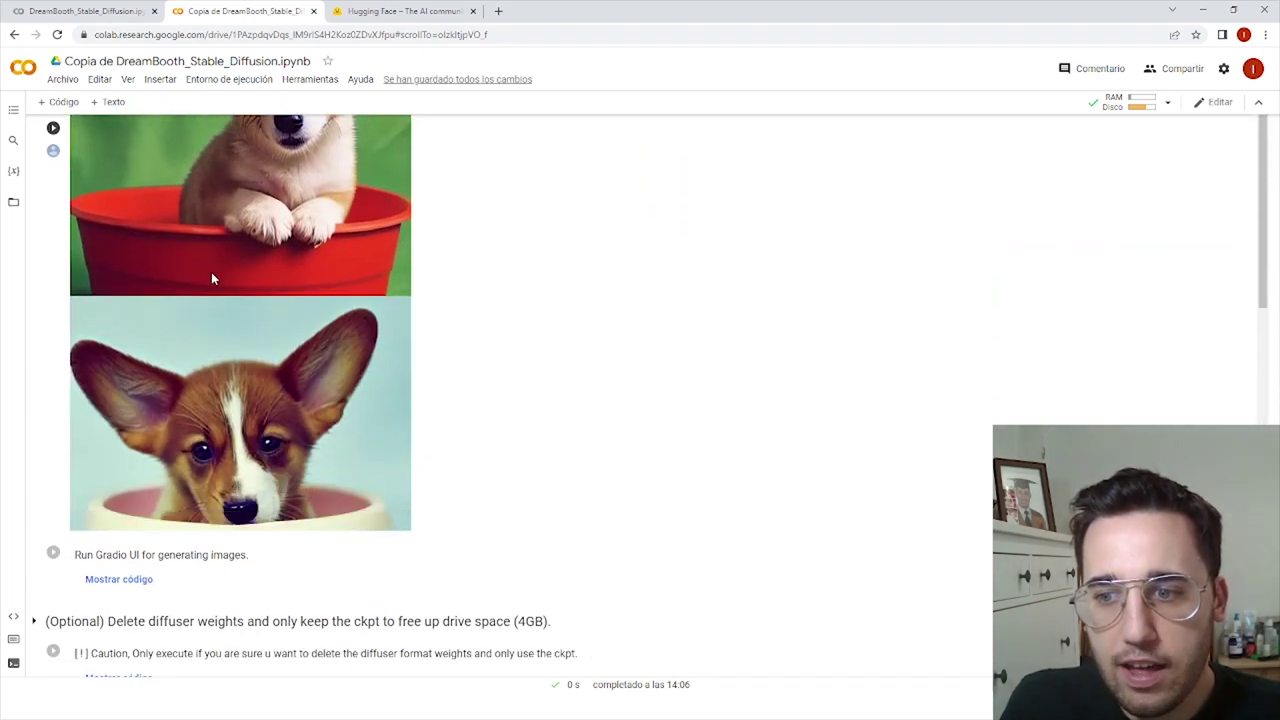
{"action": "scroll", "coordinate": [462, 533], "scroll_direction": "down", "scroll_amount": 2}
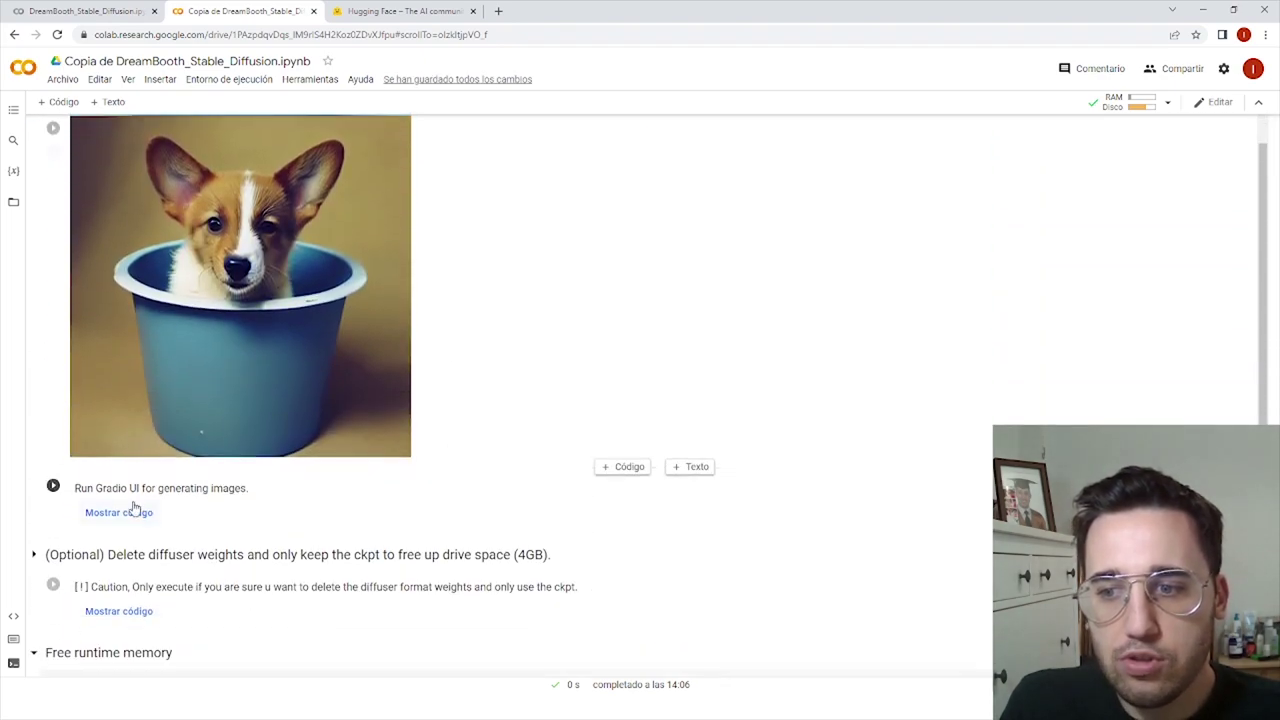
{"action": "left_click", "coordinate": [53, 487]}
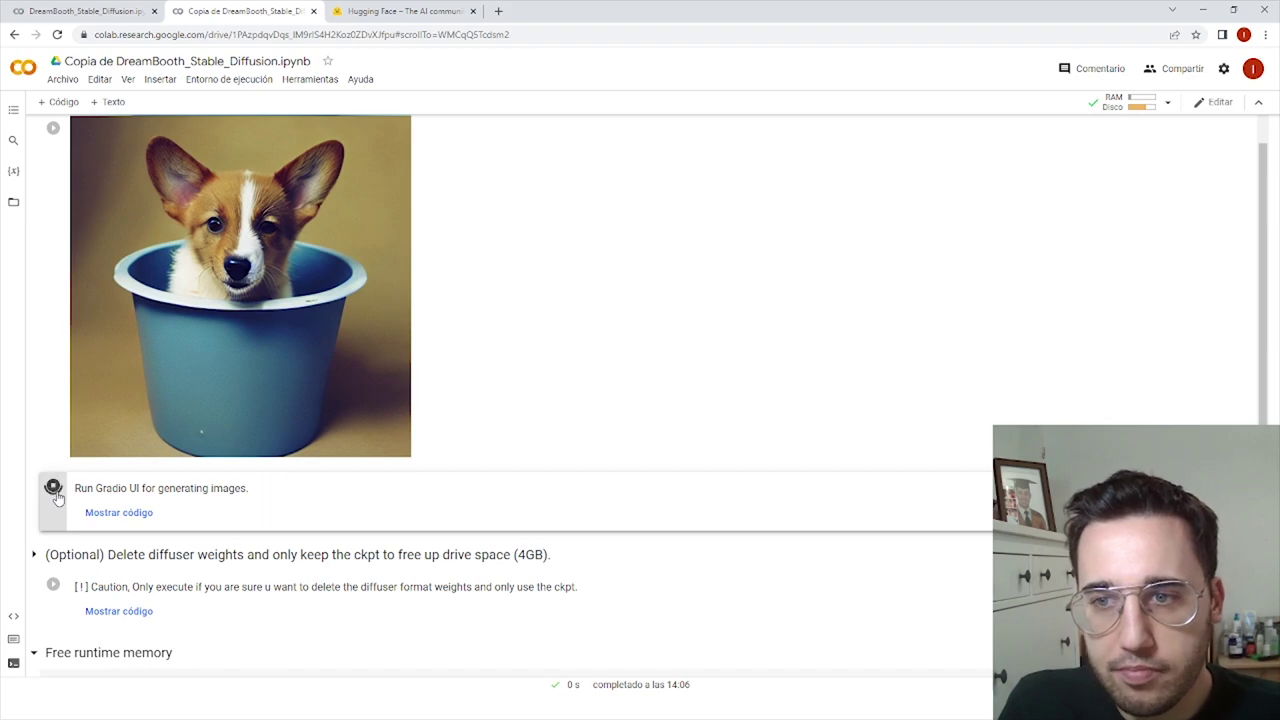
Open the public Gradio link from the output of the Gradio UI cell
{"action": "scroll", "coordinate": [190, 500], "scroll_direction": "up", "scroll_amount": 15}
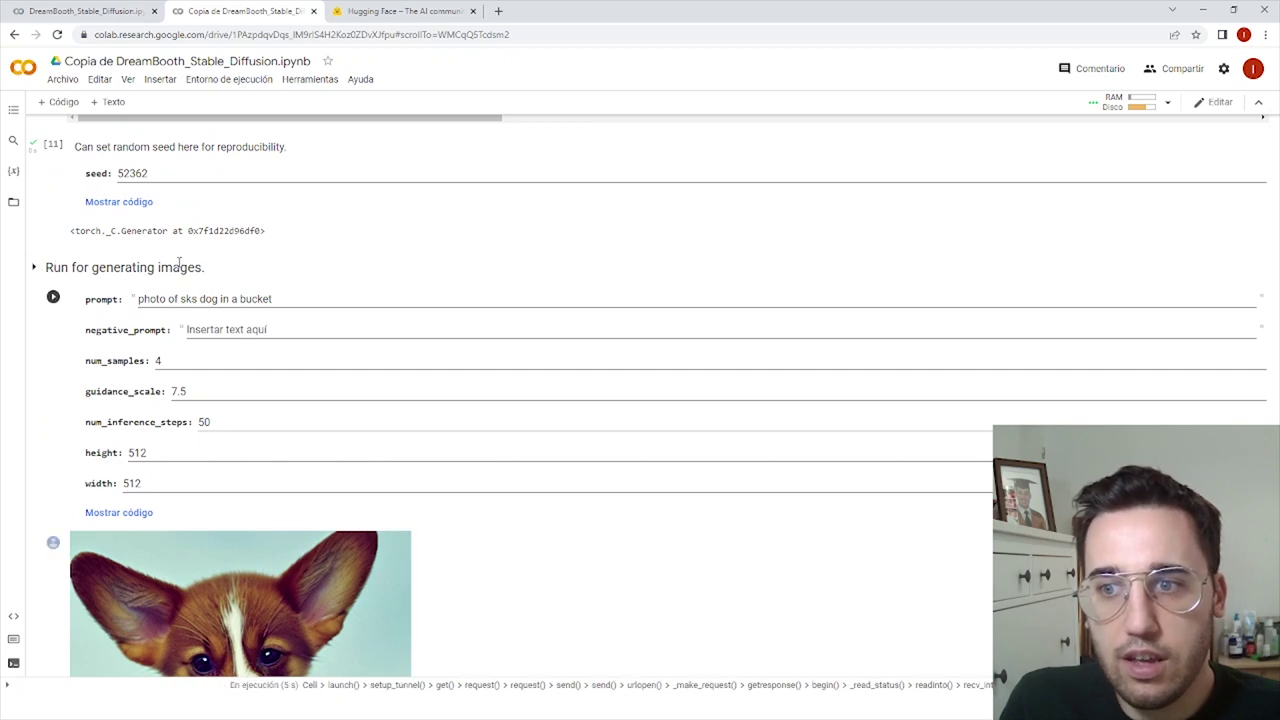
{"action": "scroll", "coordinate": [97, 402], "scroll_direction": "down", "scroll_amount": 9}
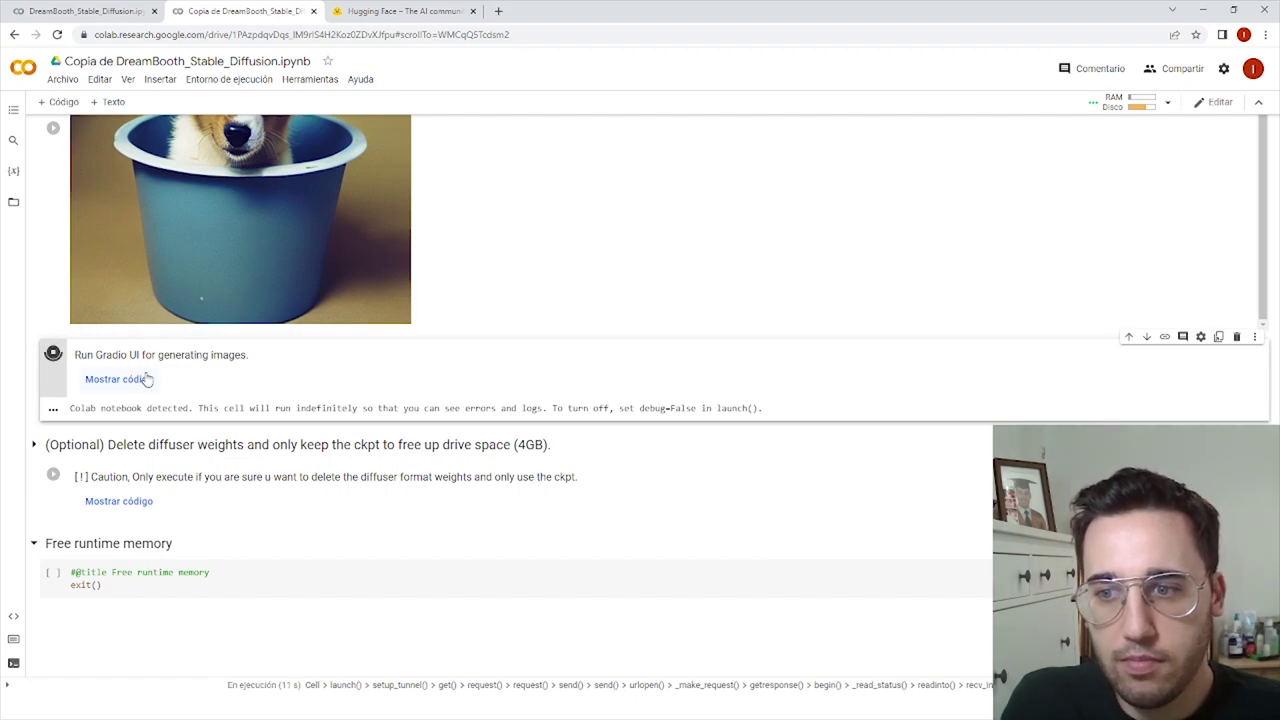
{"action": "scroll", "coordinate": [62, 394], "scroll_direction": "down", "scroll_amount": 1}
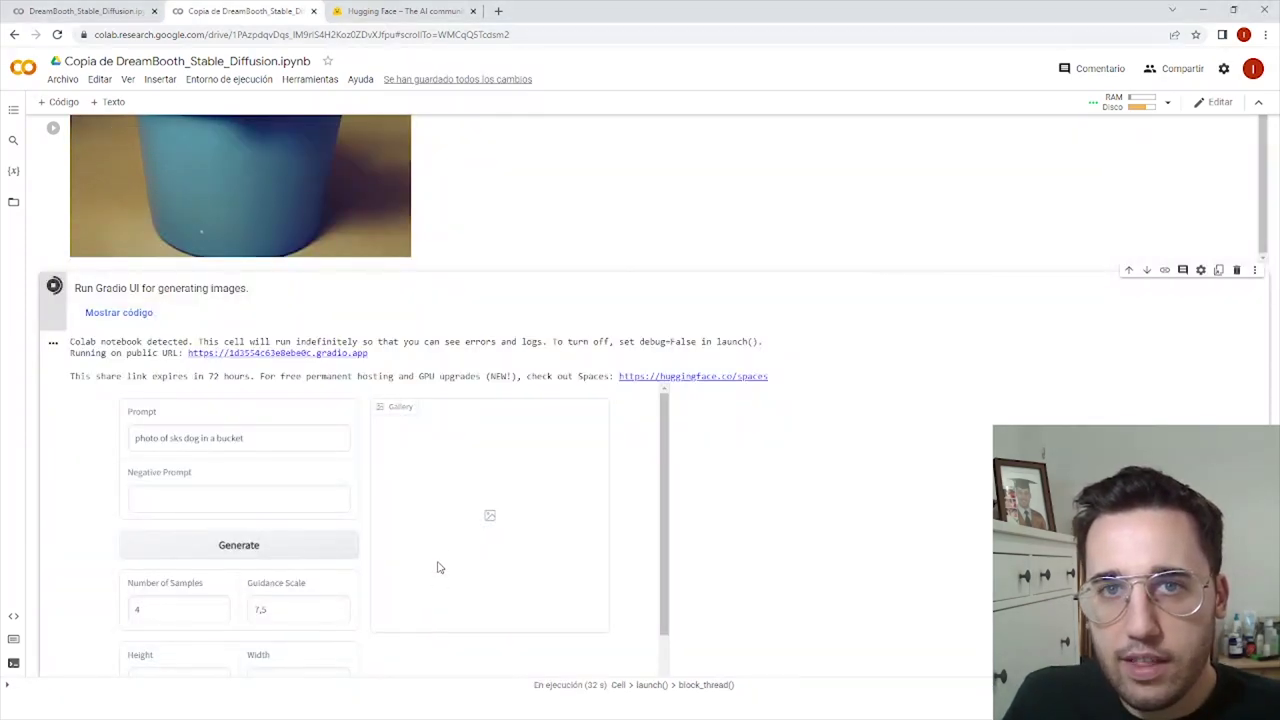
{"action": "left_click", "coordinate": [284, 354]}
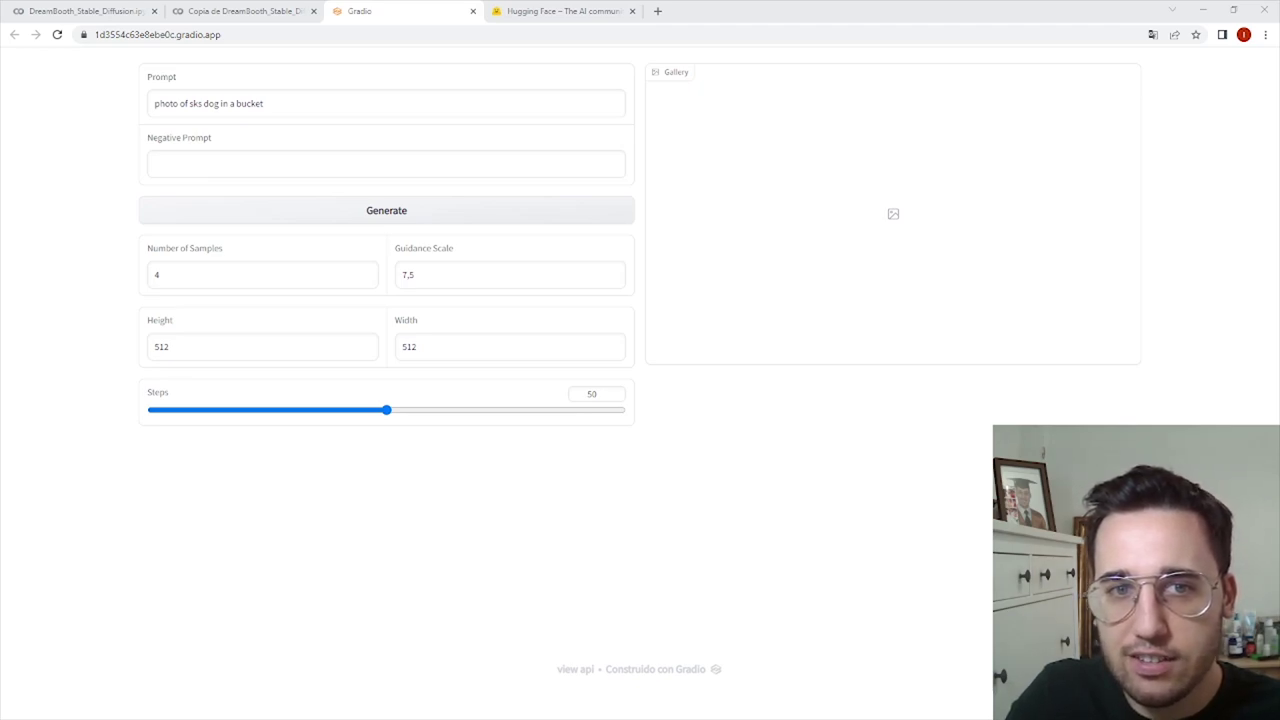
Replace the prompt with "sticker of sks" and generate the images
{"action": "key", "text": "alt+Tab"}
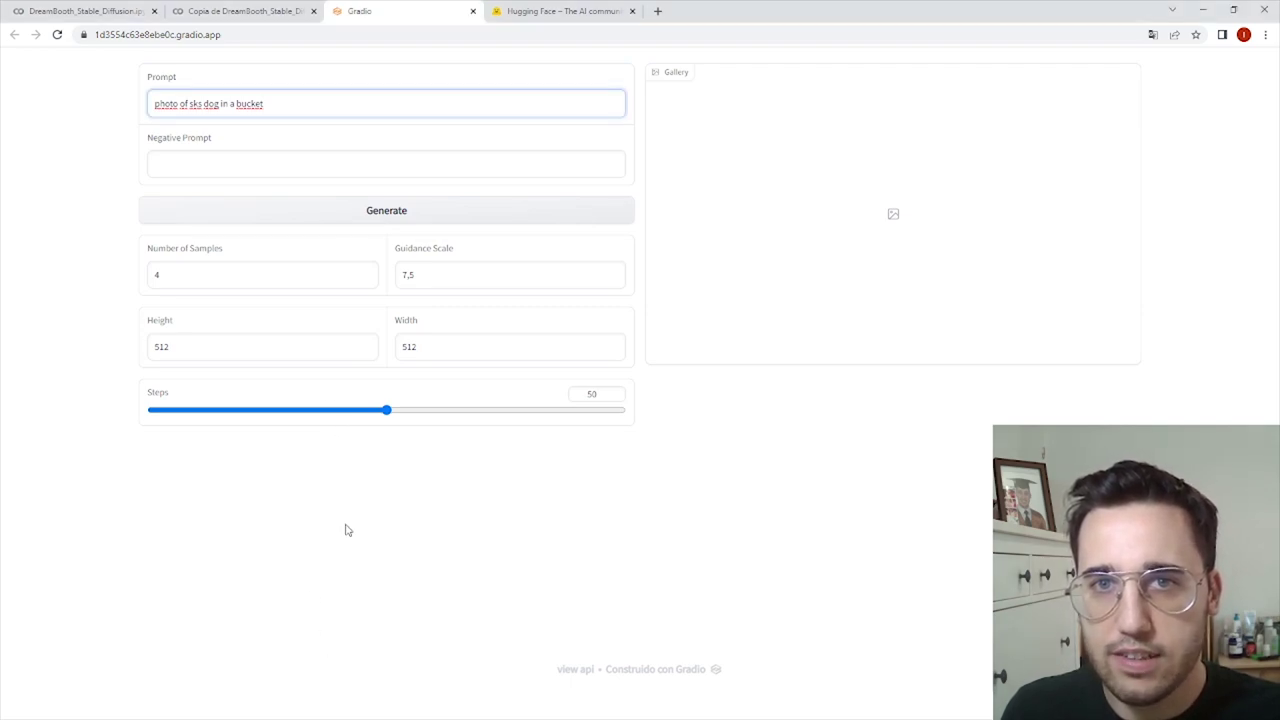
{"action": "key", "text": "alt+Tab"}
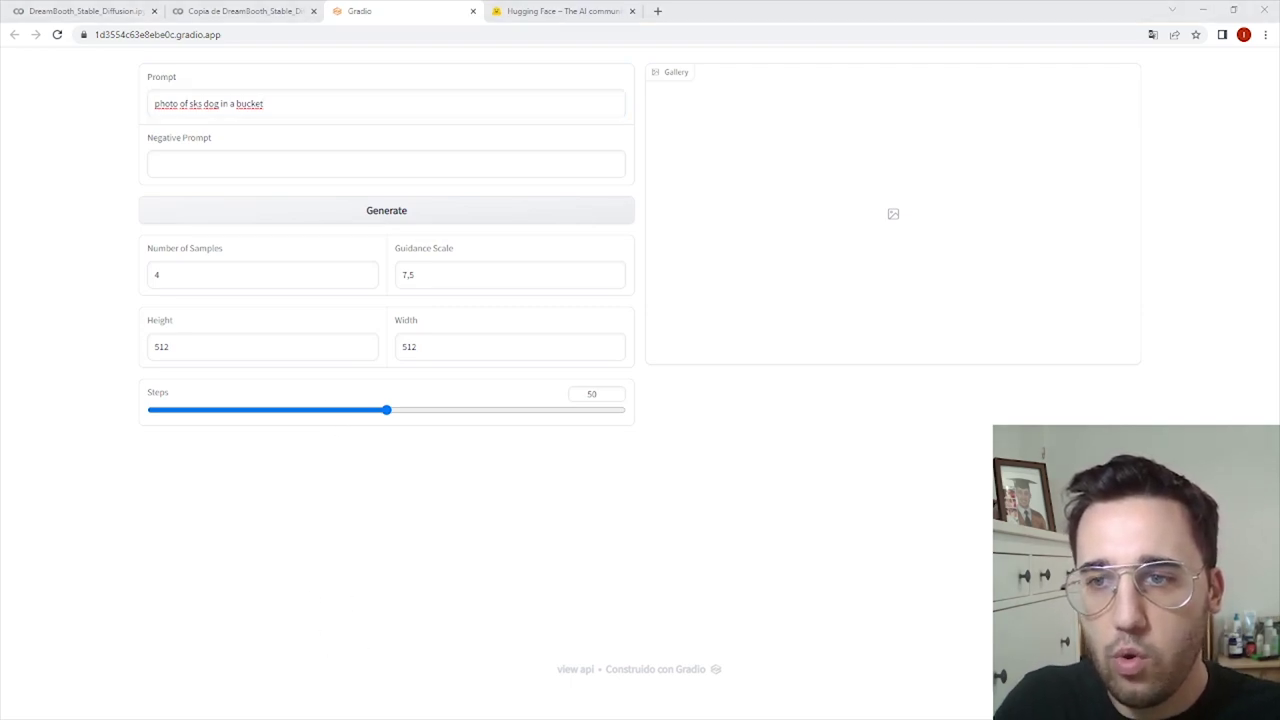
{"action": "key", "text": "alt+Tab"}
{"action": "key", "text": "ctrl+a"}
{"action": "type", "text": "sticker of sks"}
{"action": "left_click", "coordinate": [377, 210]}
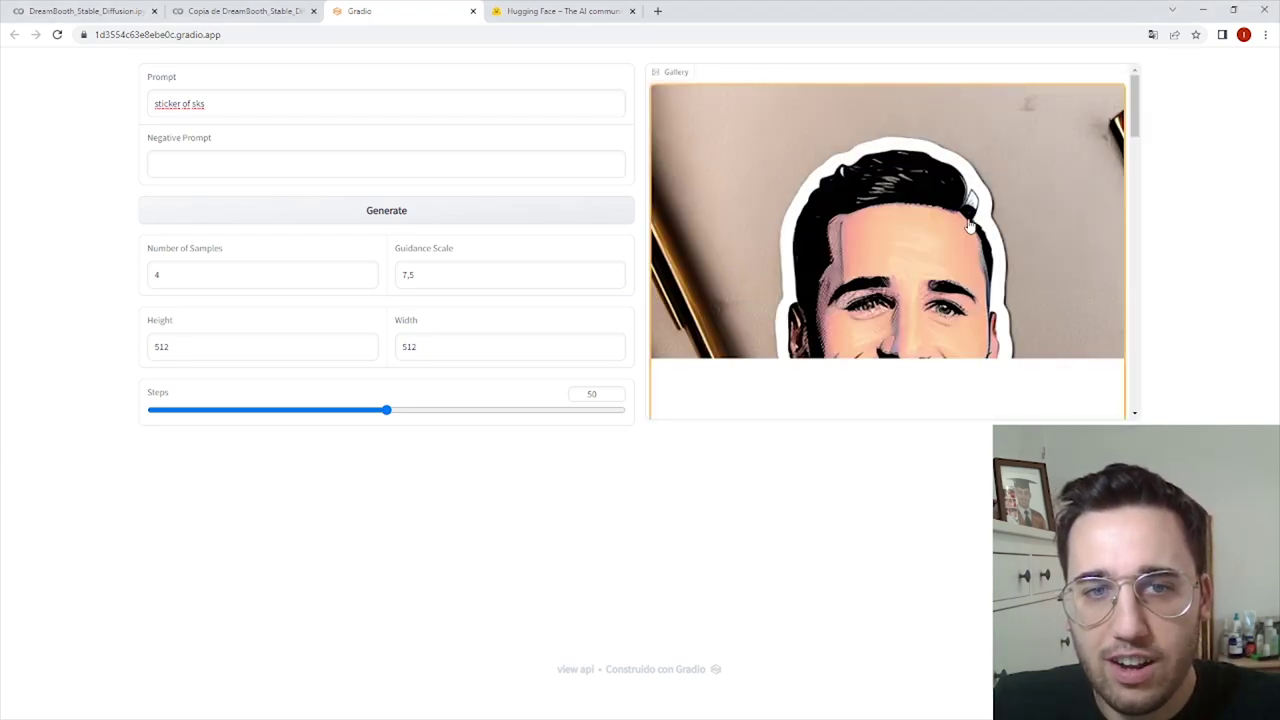
View the generated sticker images one by one in the gallery
{"action": "left_click", "coordinate": [830, 326]}
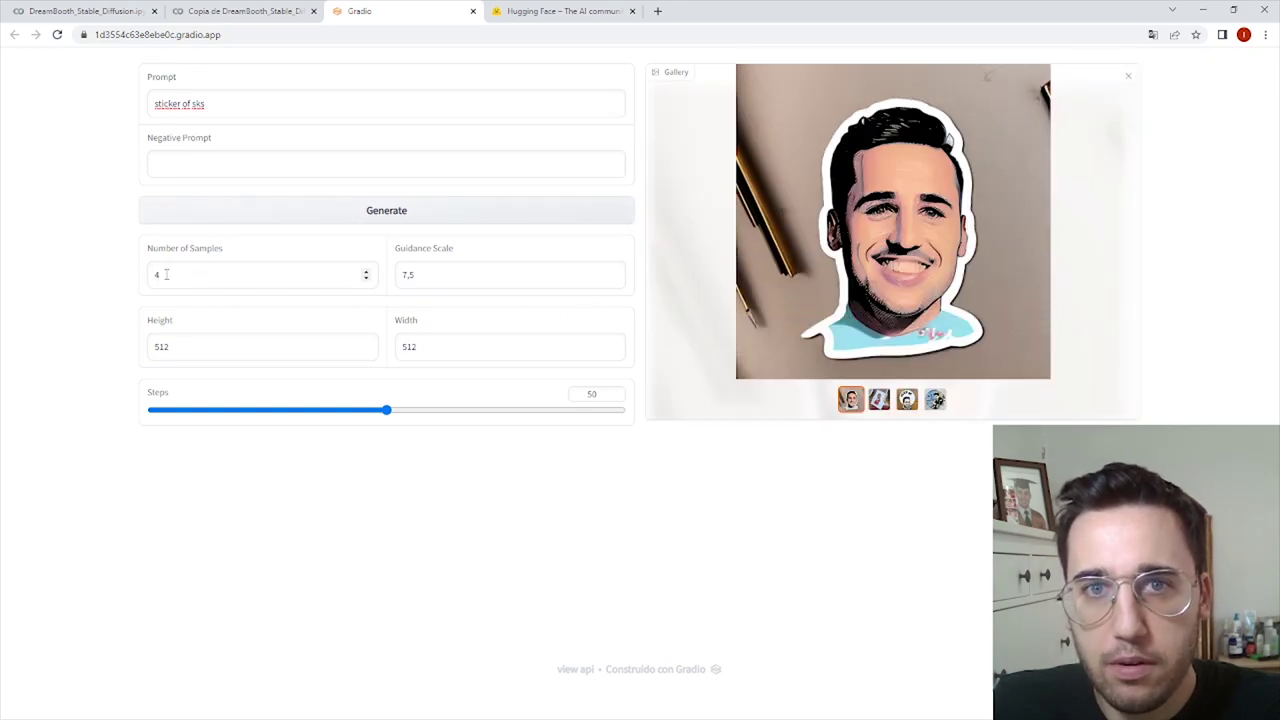
{"action": "left_click", "coordinate": [879, 400]}
{"action": "left_click", "coordinate": [907, 400]}
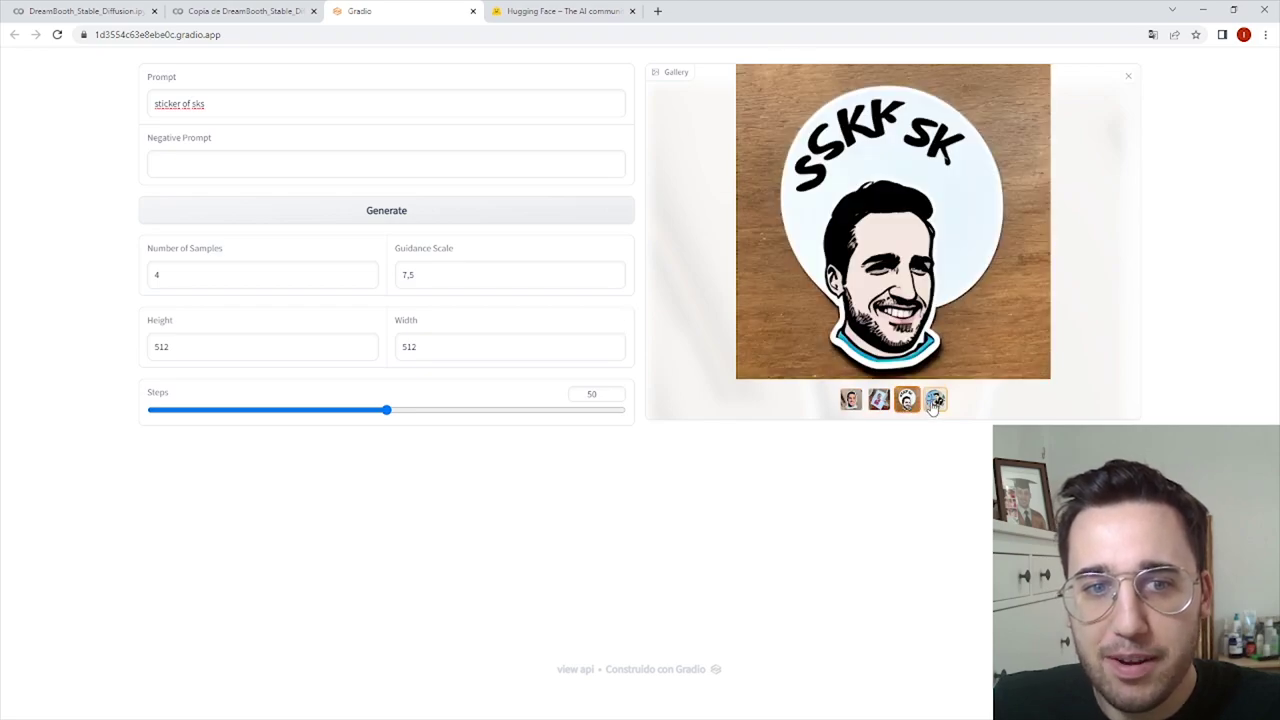
{"action": "left_click", "coordinate": [934, 402]}
{"action": "left_click", "coordinate": [906, 401]}
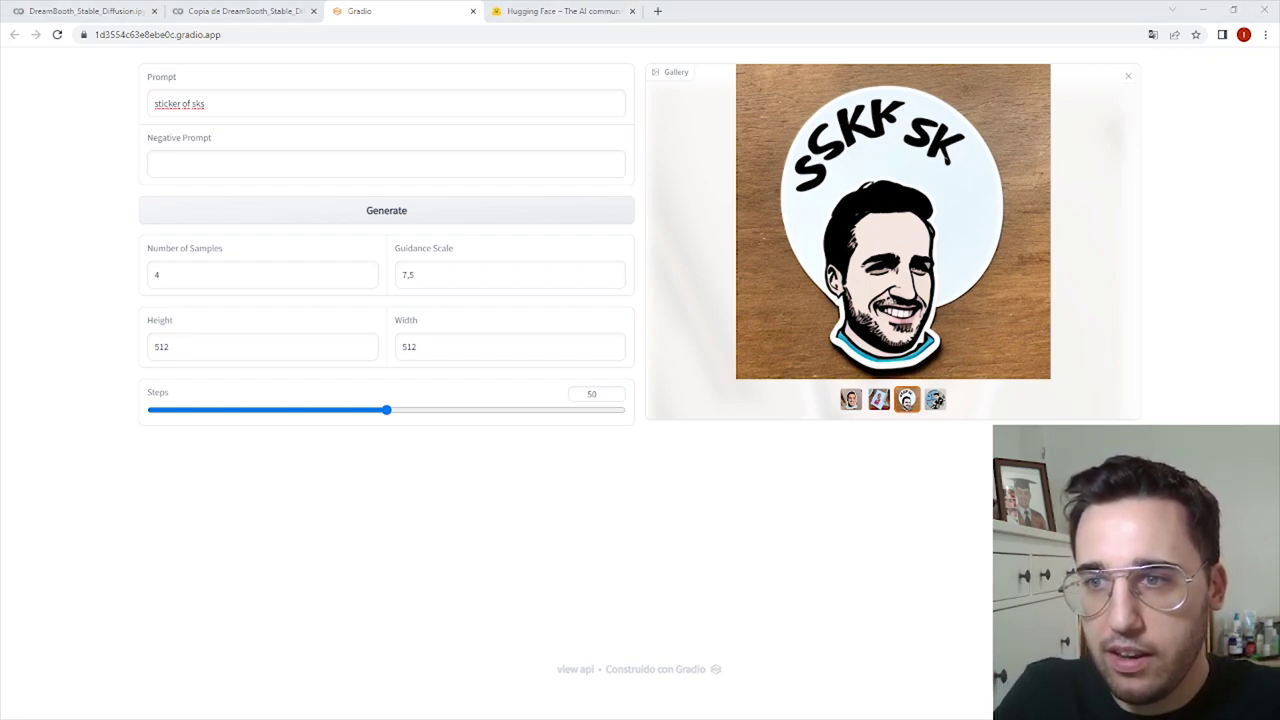
Replace the prompt with "an expressive oil painting of sks in warm summer's day" and generate the images
{"action": "left_click", "coordinate": [337, 92]}
{"action": "key", "text": "ctrl+a"}
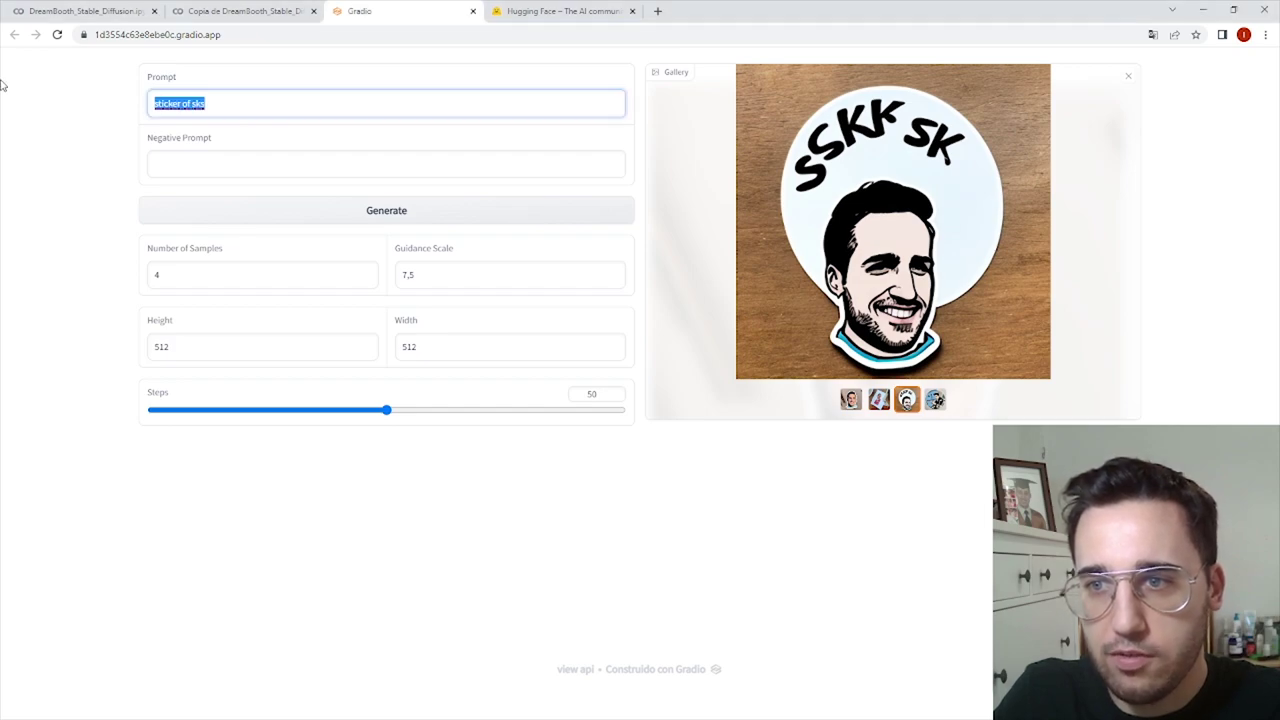
{"action": "type", "text": "an expressive oil painting of sks in warm summer's day"}
{"action": "left_click_drag", "start_coordinate": [153, 104], "coordinate": [270, 104]}
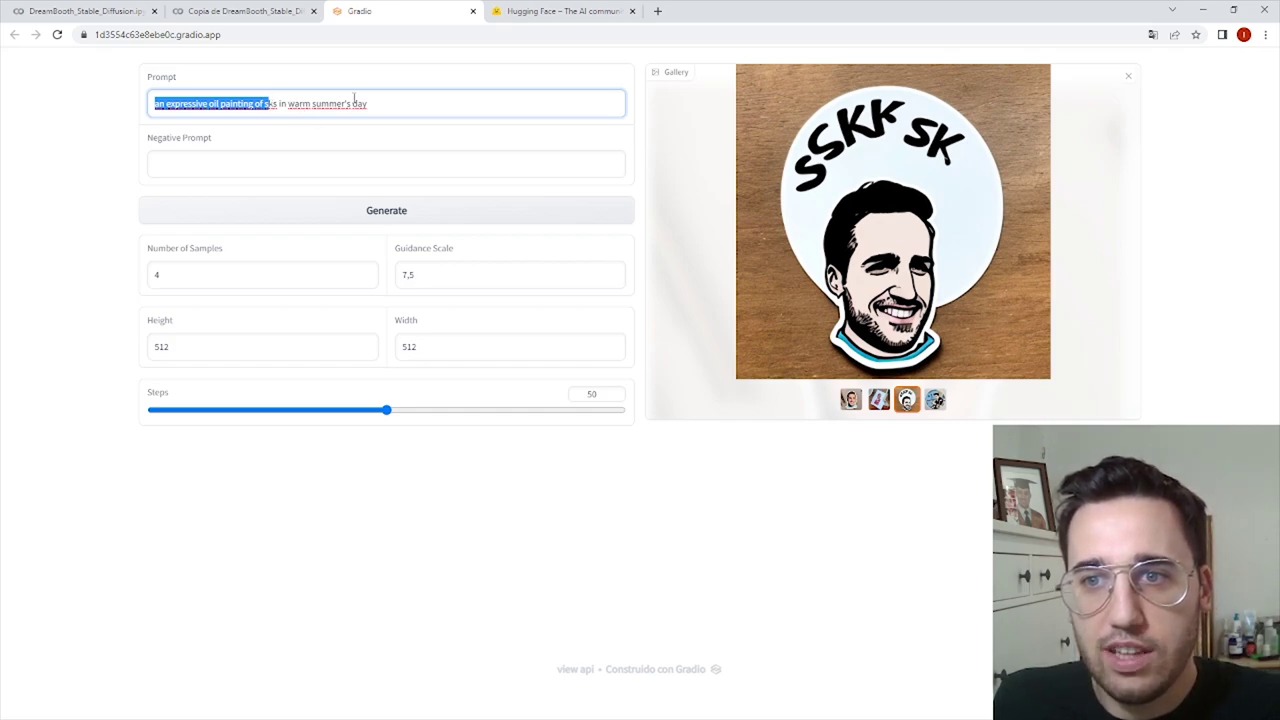
{"action": "left_click", "coordinate": [340, 220]}
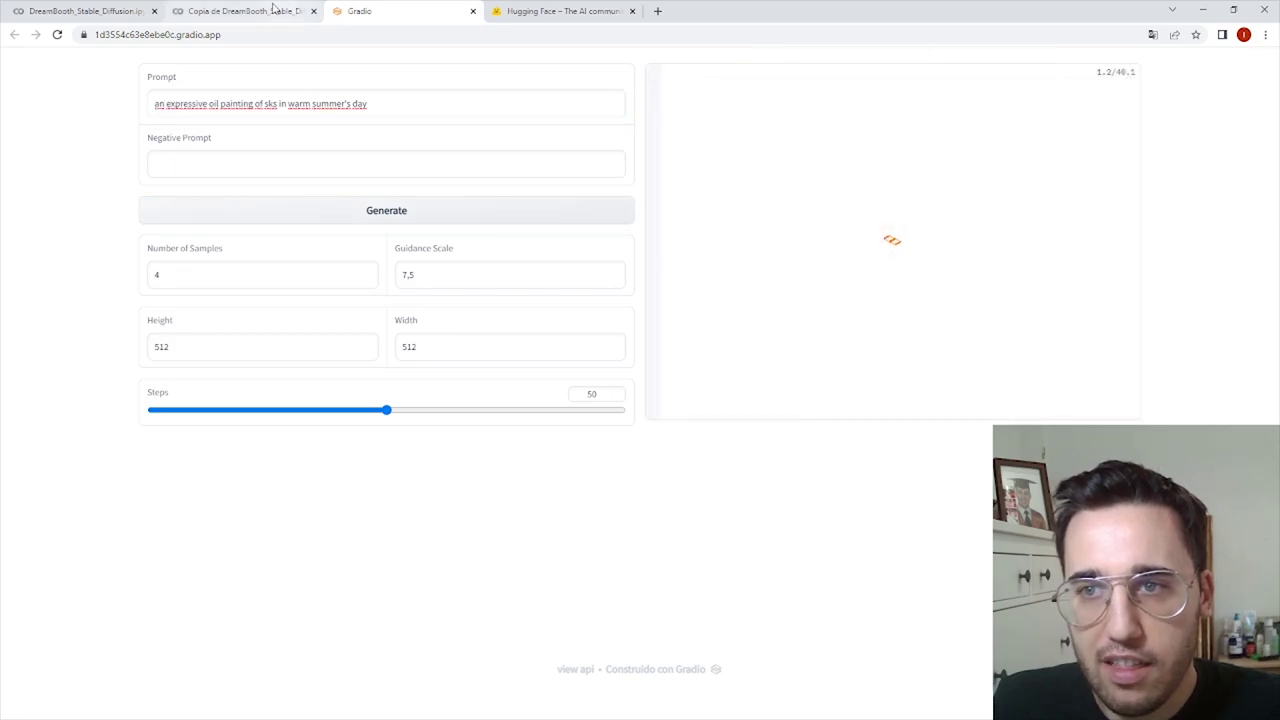
Return to the copied notebook and open the GitHub DreamBooth examples link above the Install Requirements section
{"action": "left_click", "coordinate": [268, 11]}
{"action": "scroll", "coordinate": [700, 400], "scroll_direction": "up", "scroll_amount": 3}
{"action": "scroll", "coordinate": [858, 330], "scroll_direction": "up", "scroll_amount": 3}
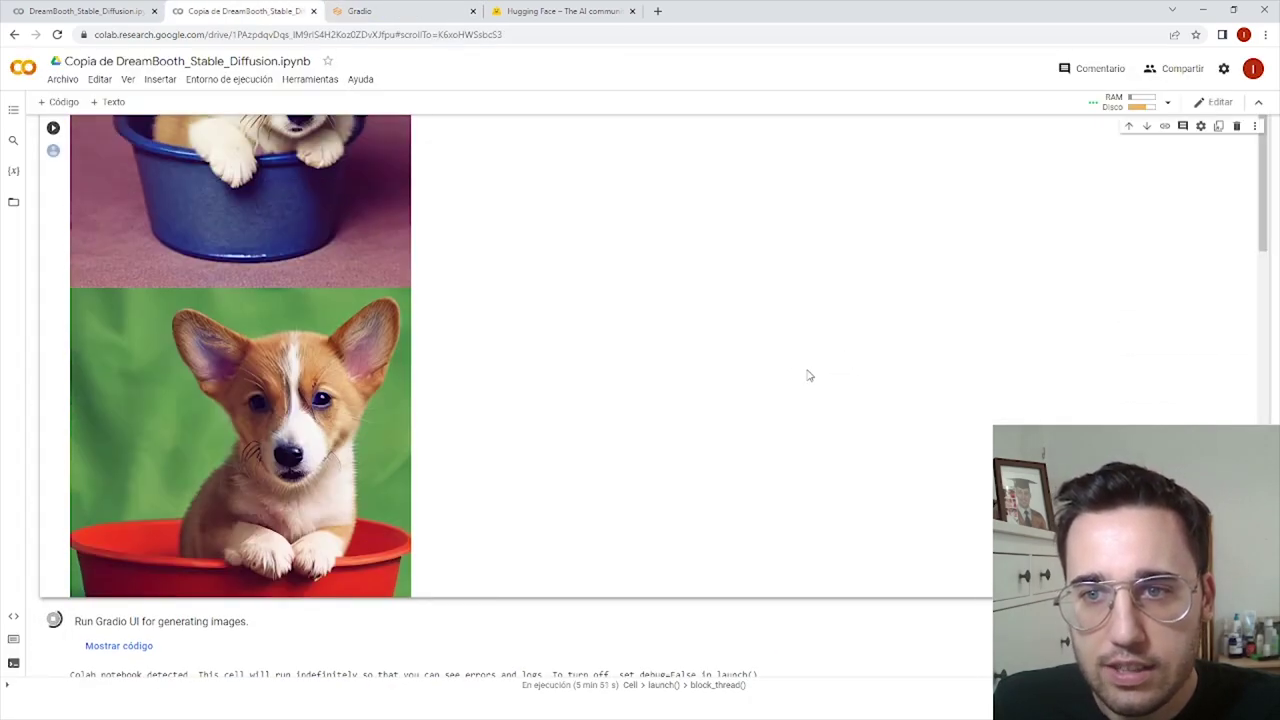
{"action": "scroll", "coordinate": [743, 266], "scroll_direction": "up", "scroll_amount": 15}
{"action": "scroll", "coordinate": [492, 291], "scroll_direction": "up", "scroll_amount": 10}
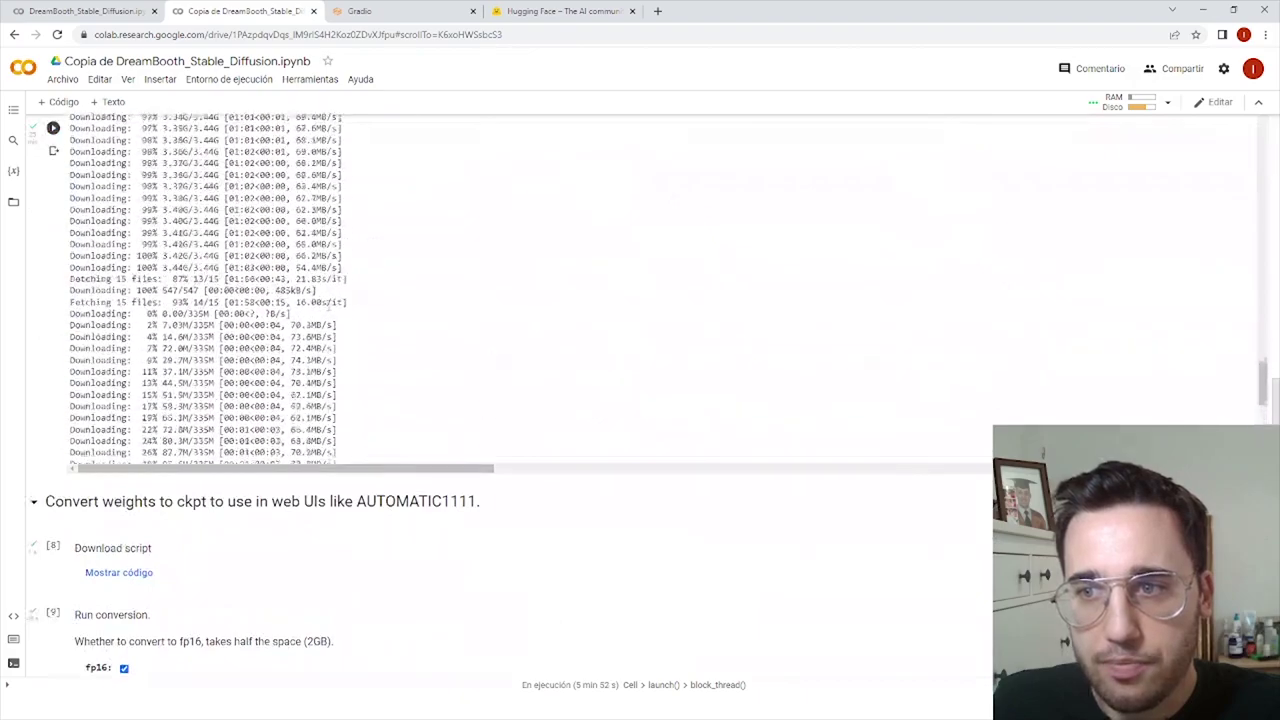
{"action": "scroll", "coordinate": [1265, 300], "scroll_direction": "up", "scroll_amount": 20}
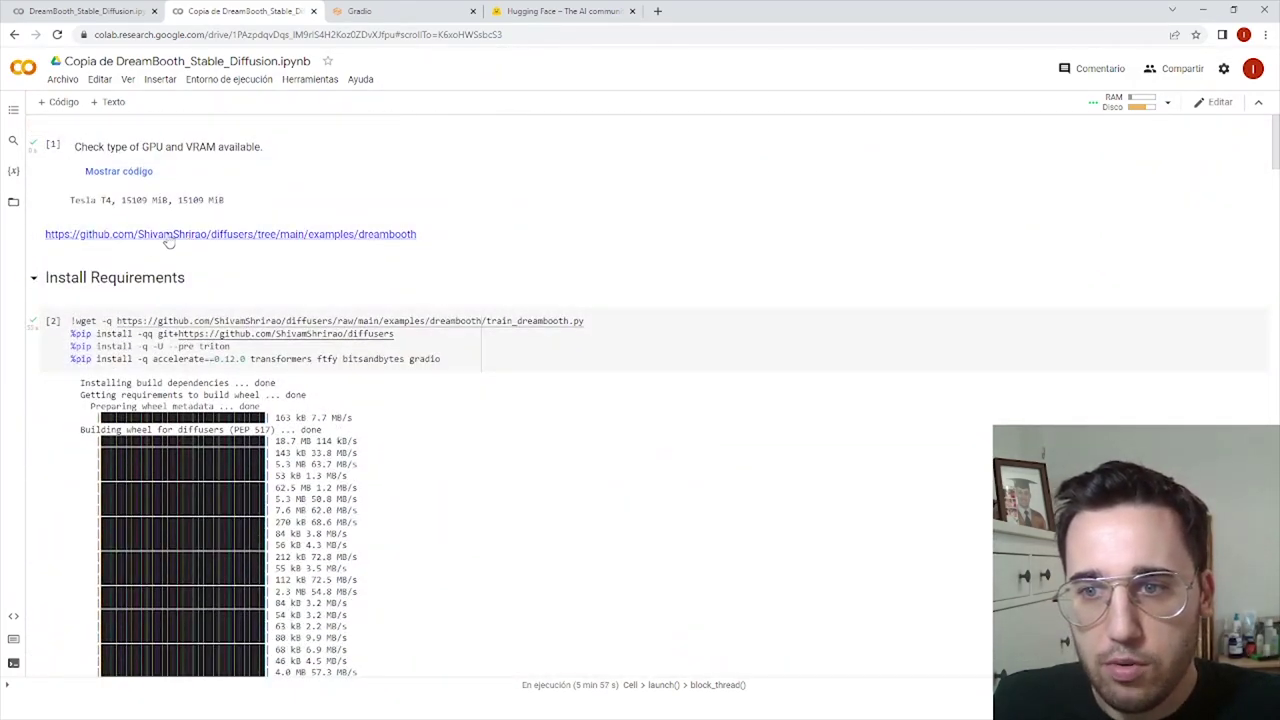
{"action": "left_click", "coordinate": [81, 243]}
{"action": "left_click", "coordinate": [81, 236]}
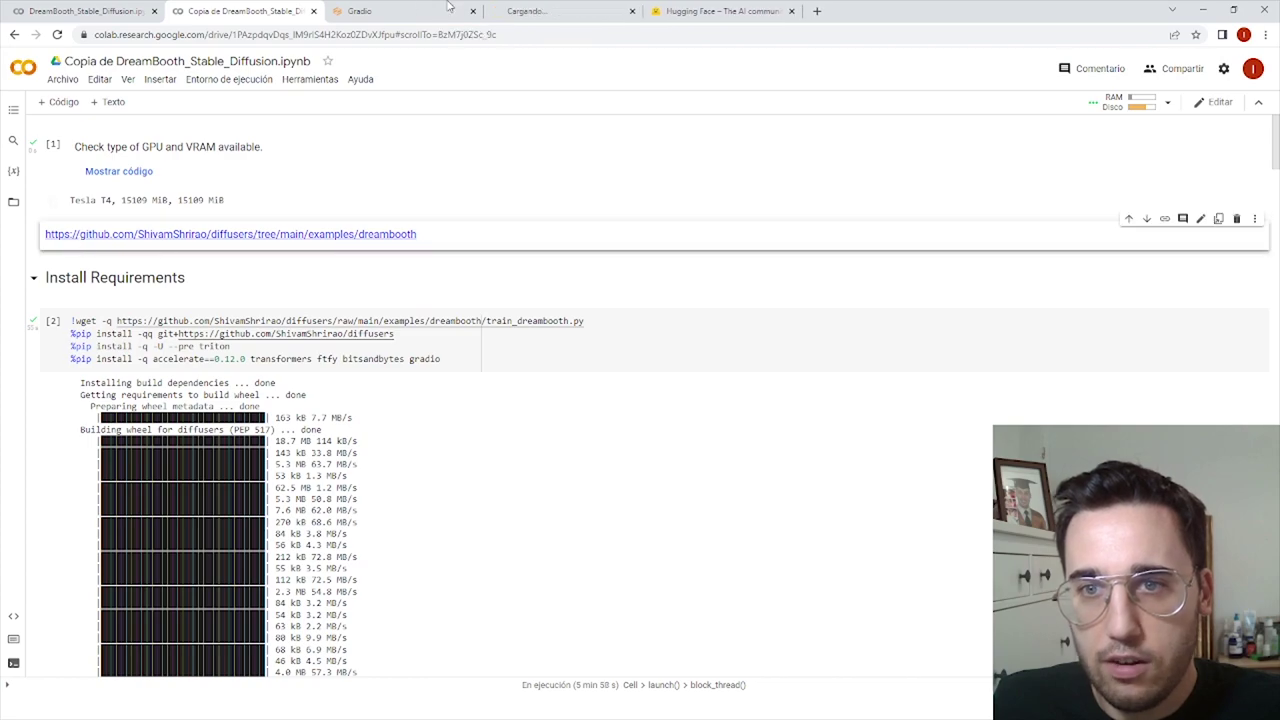
Skim the DreamBooth README on GitHub down to the dependency and dog toy example sections, and return to the Gradio interface
{"action": "left_click", "coordinate": [538, 14]}
{"action": "scroll", "coordinate": [860, 137], "scroll_direction": "down", "scroll_amount": 9}
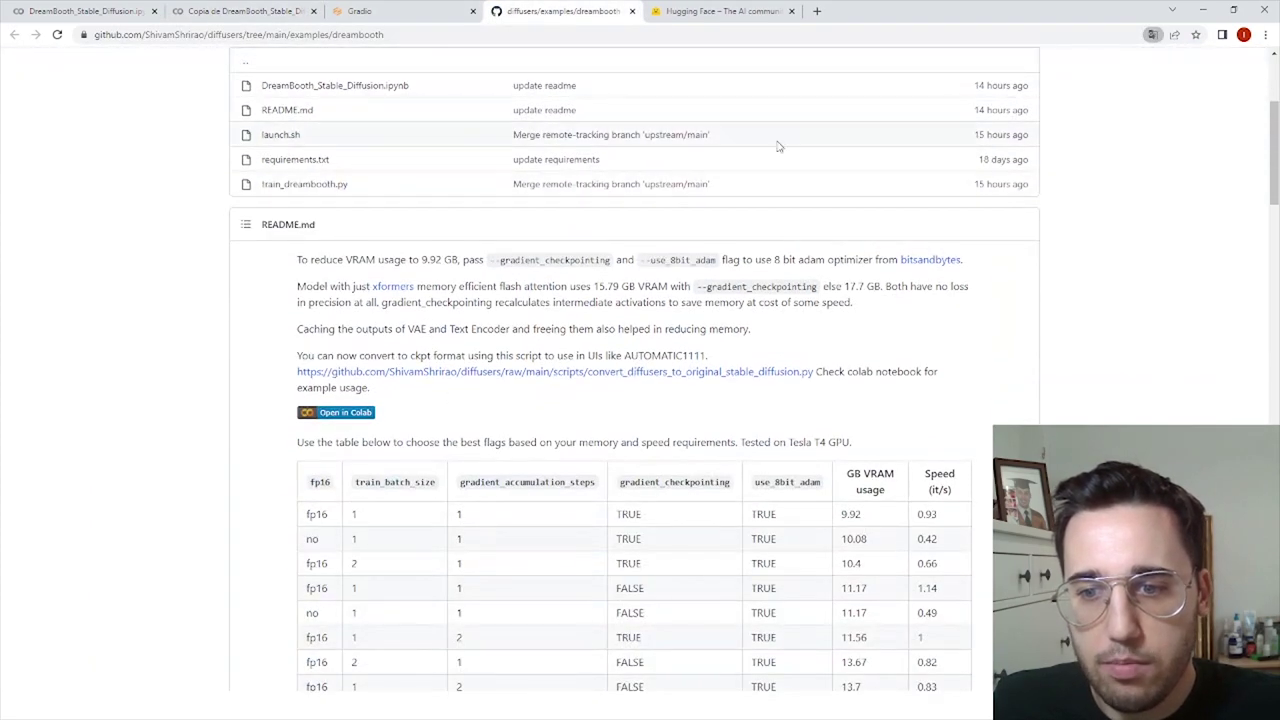
{"action": "scroll", "coordinate": [671, 323], "scroll_direction": "down", "scroll_amount": 2}
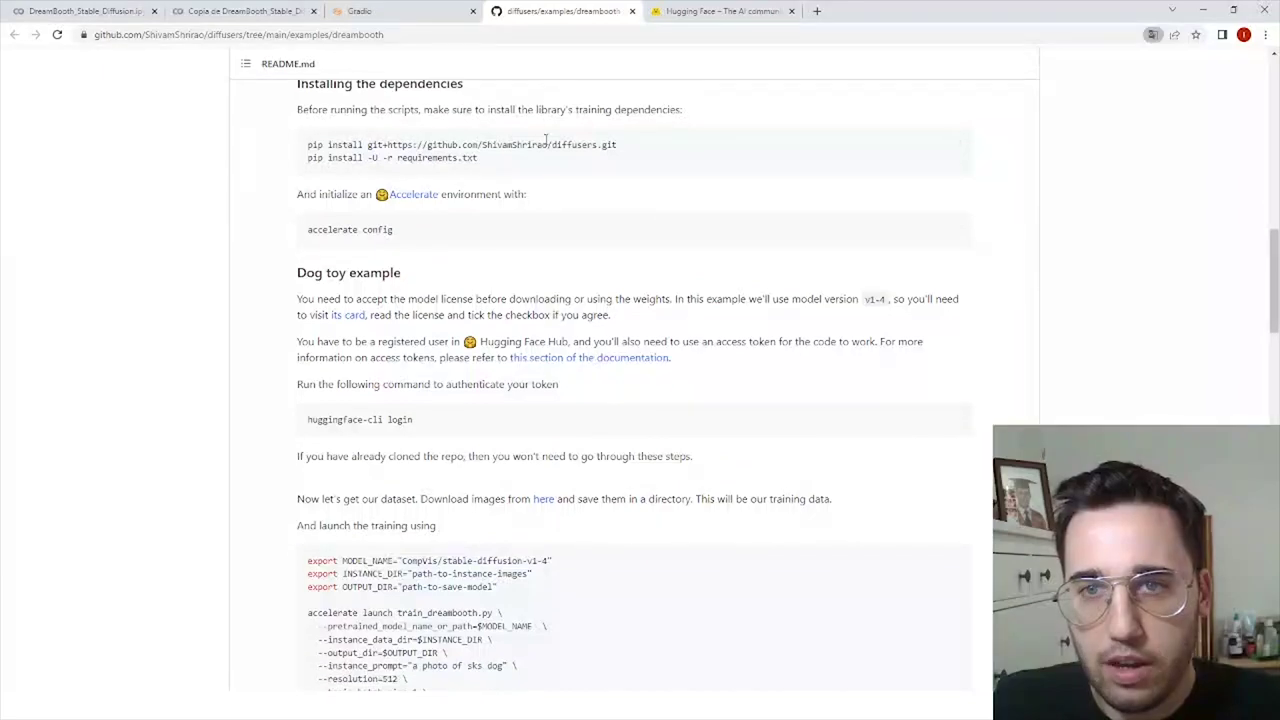
{"action": "left_click", "coordinate": [238, 10]}
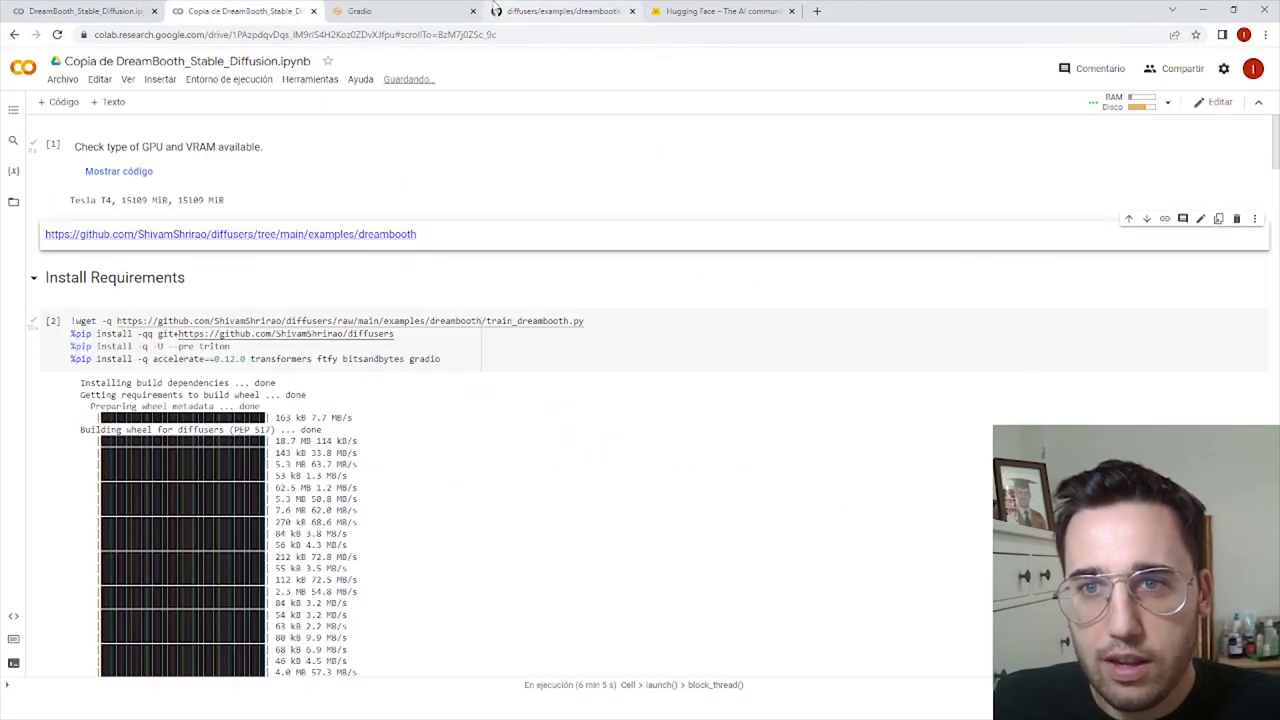
{"action": "left_click", "coordinate": [400, 11]}
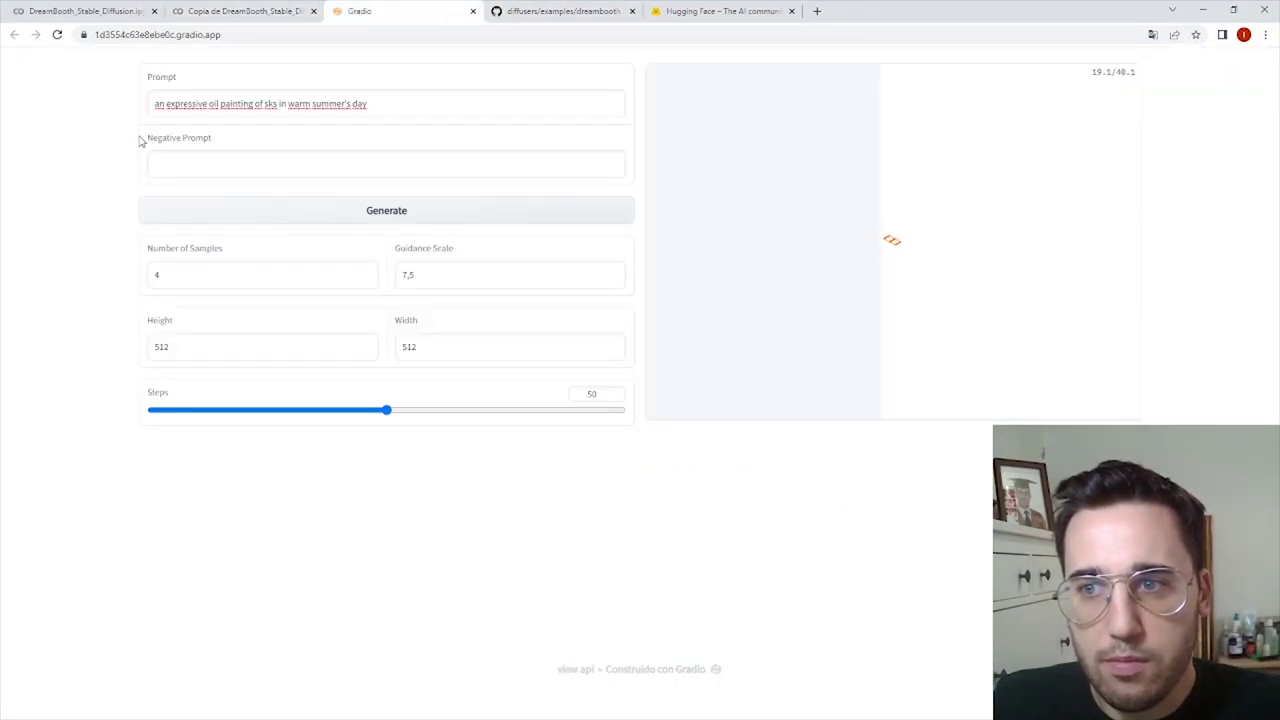
Search the web for "Negative Prompt", read the AUTOMATIC1111 stable-diffusion-webui wiki page about it, and close that page
{"action": "left_click", "coordinate": [818, 10]}
{"action": "type", "text": "negative"}
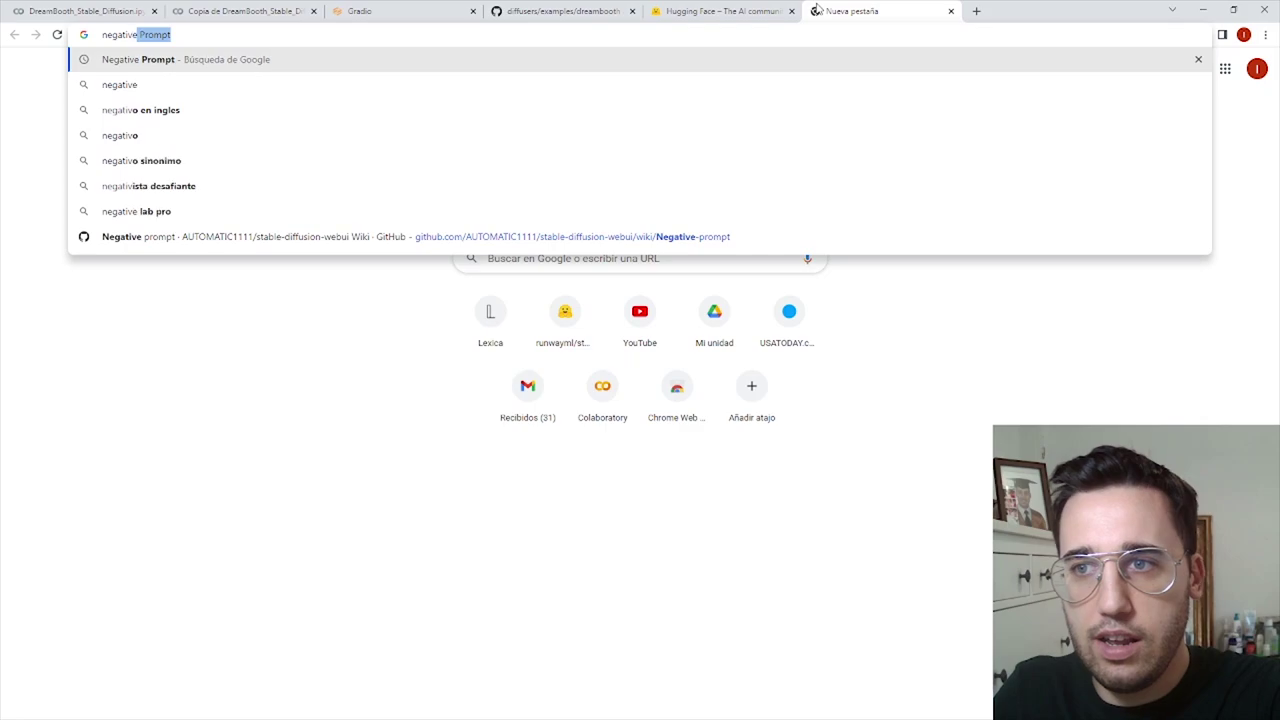
{"action": "key", "text": "Return"}
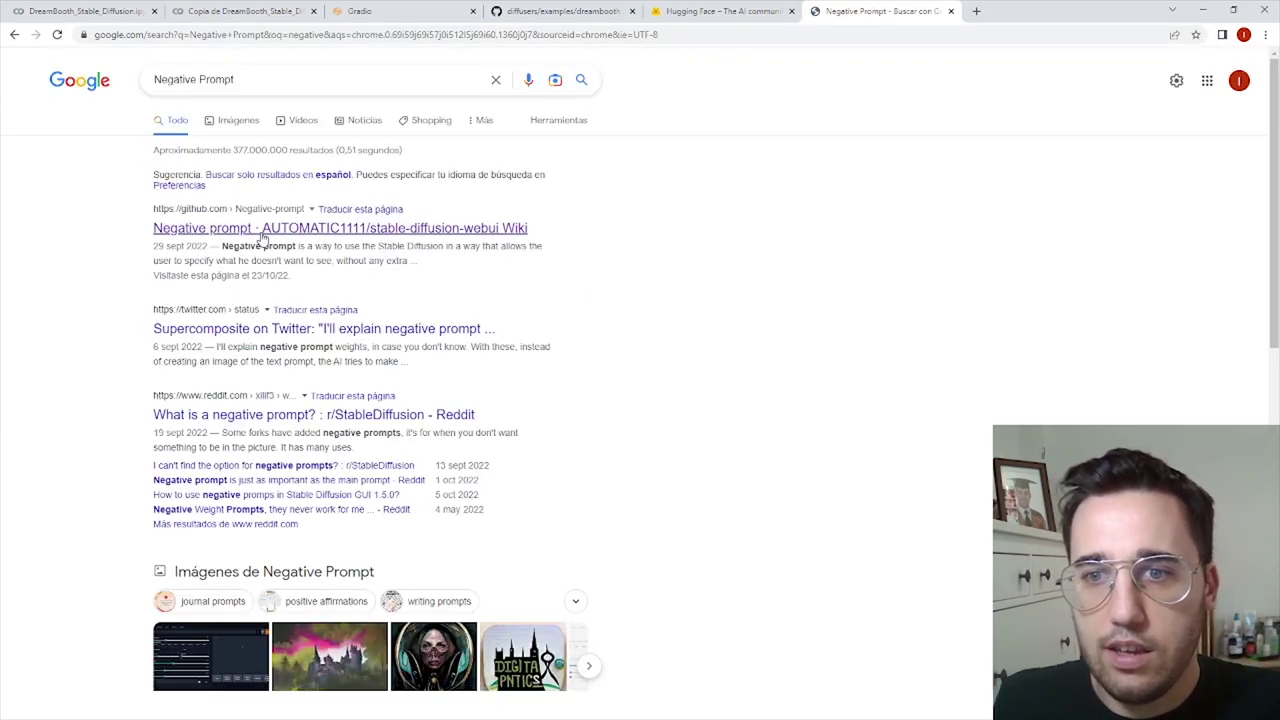
{"action": "left_click", "coordinate": [263, 237]}
{"action": "scroll", "coordinate": [460, 230], "scroll_direction": "down", "scroll_amount": 5}
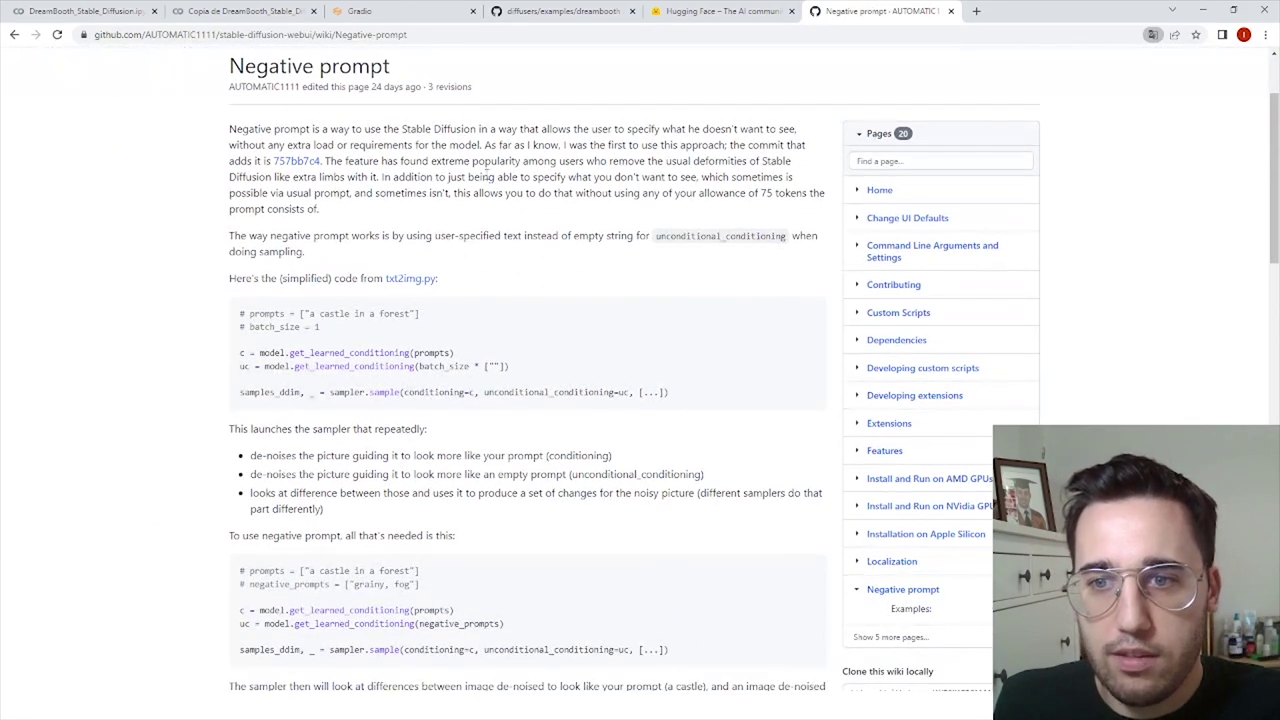
{"action": "left_click", "coordinate": [950, 12]}
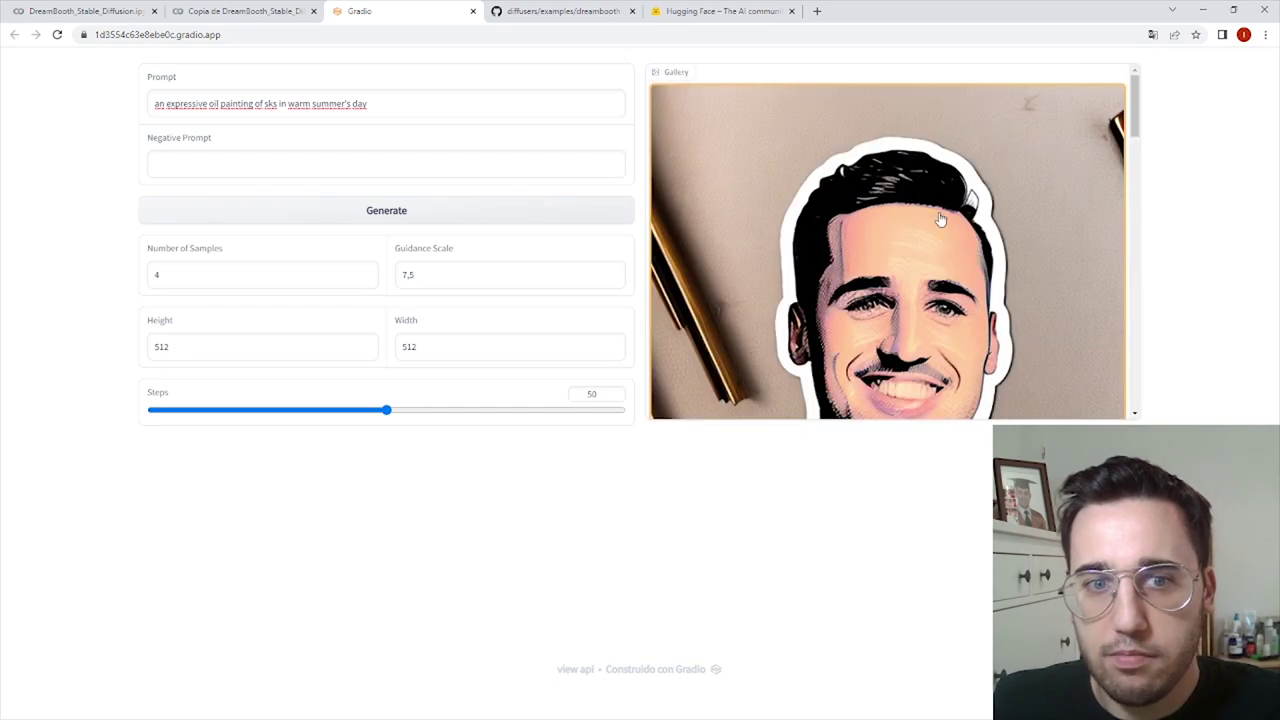
View the four generated oil painting images one by one in the gallery
{"action": "left_click", "coordinate": [940, 218]}
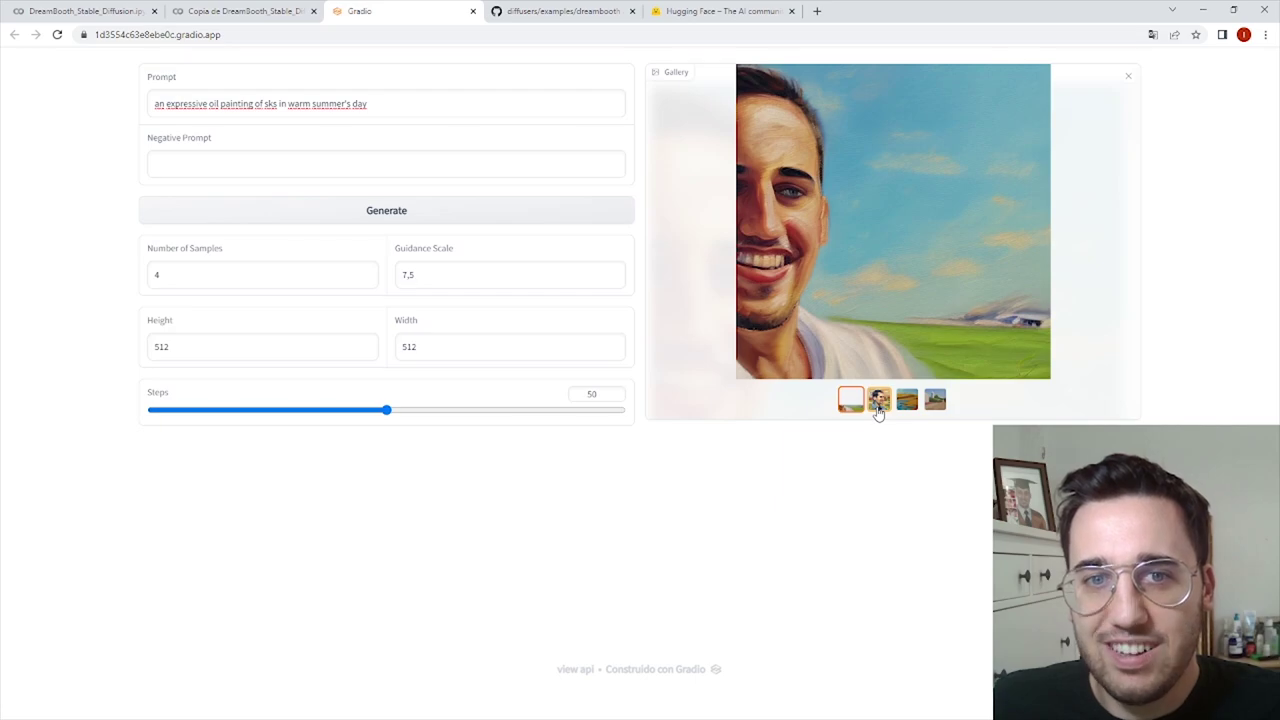
{"action": "left_click", "coordinate": [878, 405]}
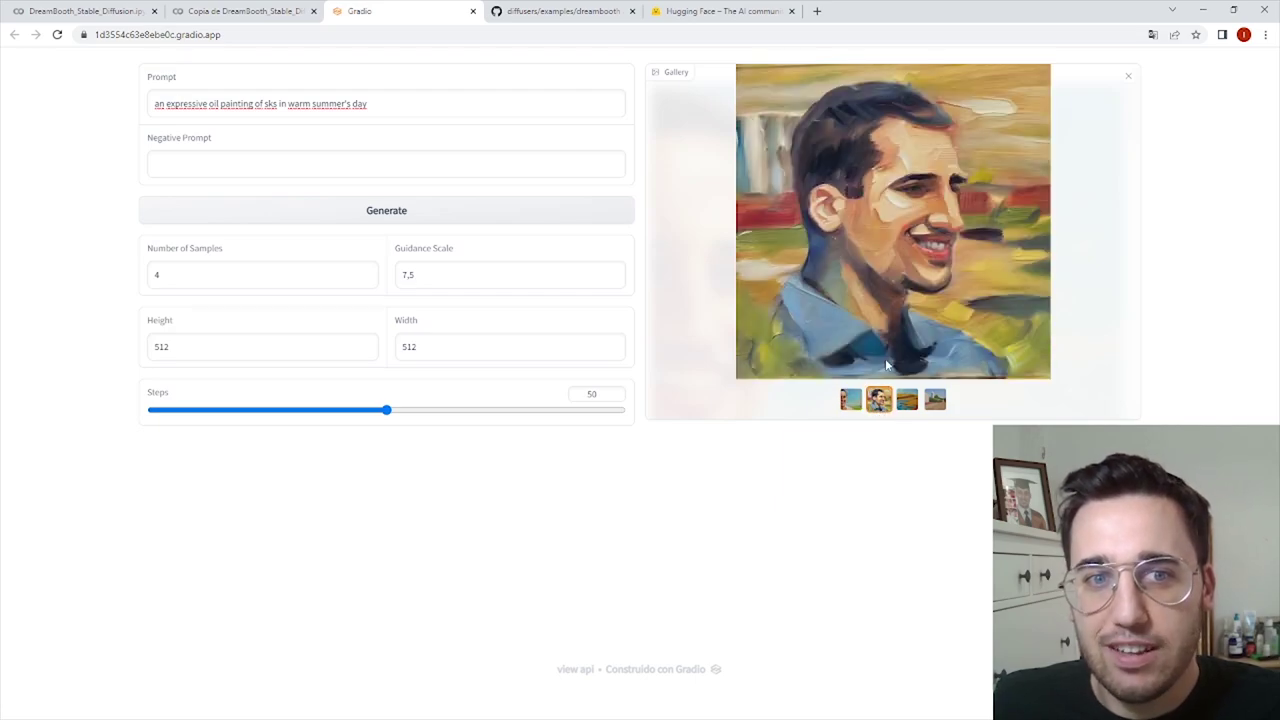
{"action": "left_click", "coordinate": [907, 400]}
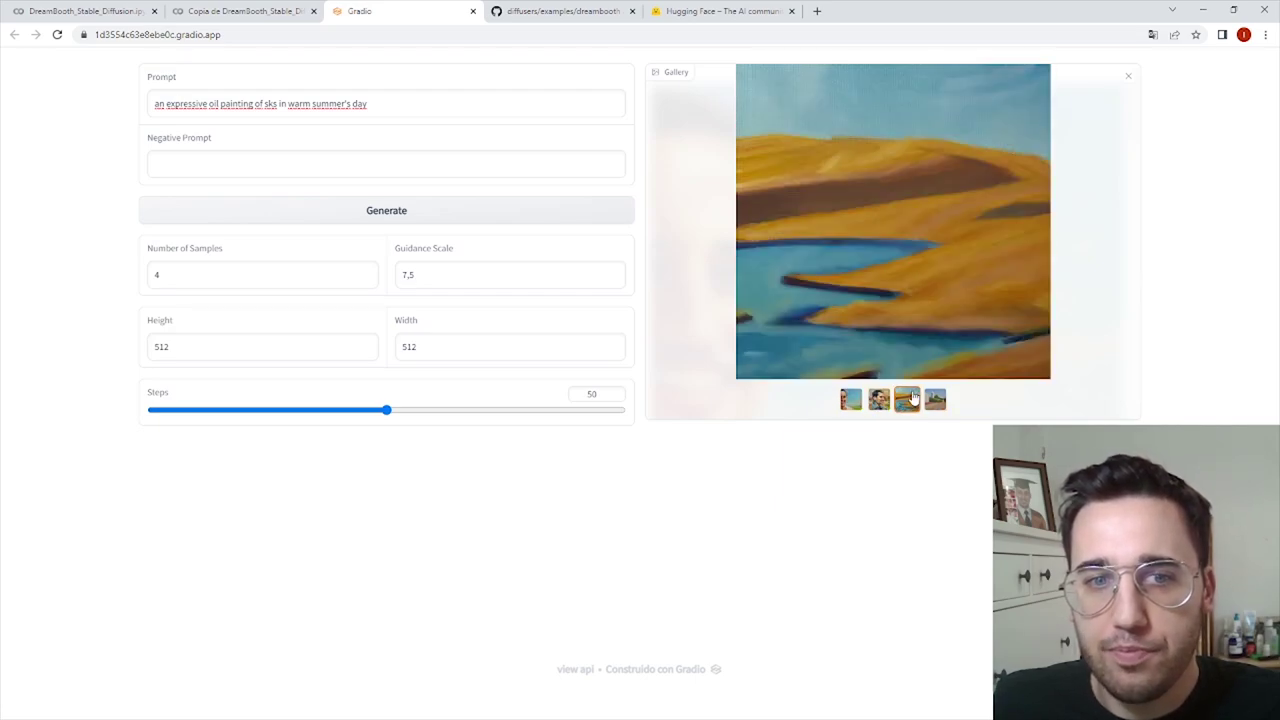
{"action": "left_click", "coordinate": [938, 405]}
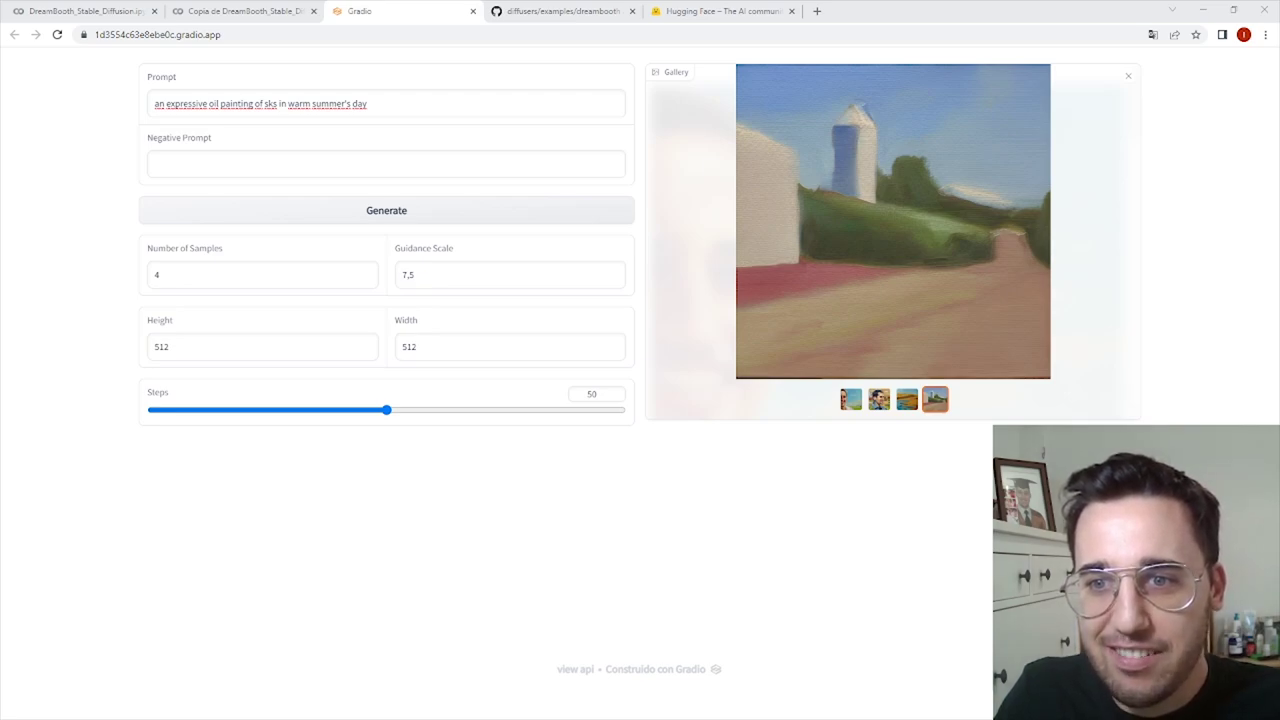
Replace the prompt with "a beautiful hand carved portrait of sks with golden cracks" and generate the images
{"action": "triple_click", "coordinate": [320, 100]}
{"action": "type", "text": "a beautiful hand carved portrait of sks with golden cracks"}
{"action": "left_click", "coordinate": [463, 213]}
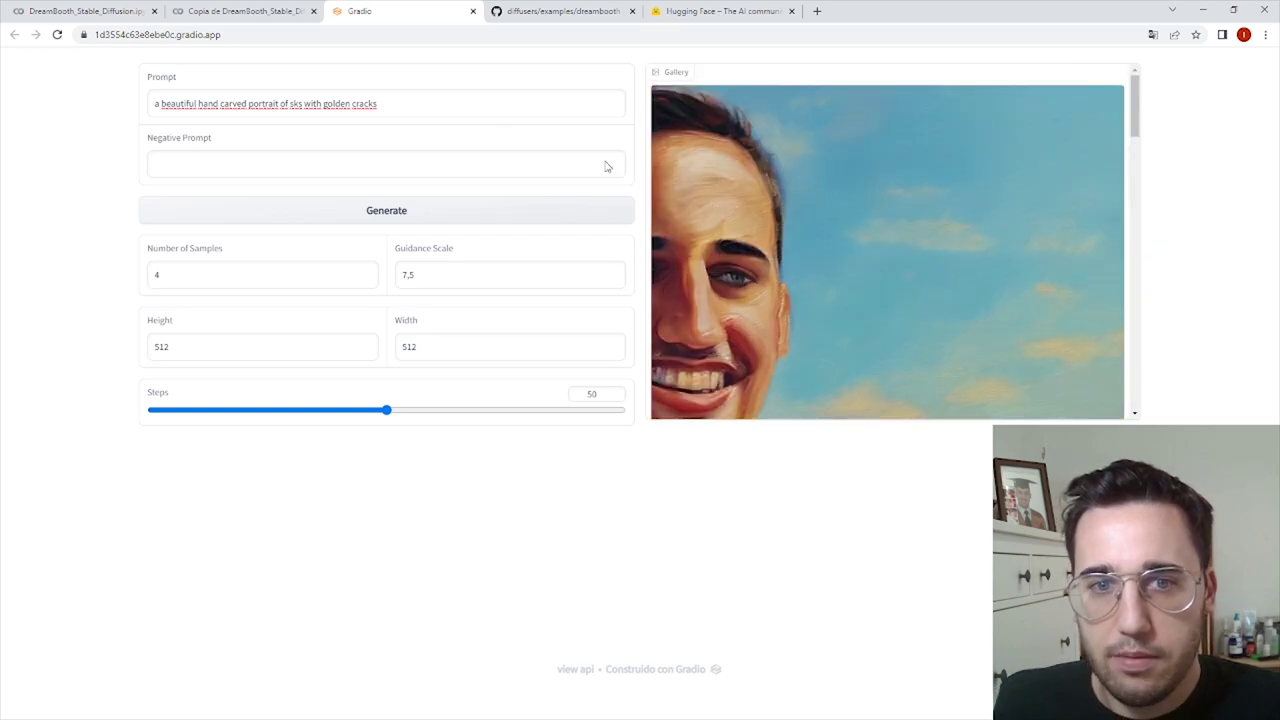
View the four generated hand carved portraits one by one in the gallery
{"action": "left_click", "coordinate": [806, 310]}
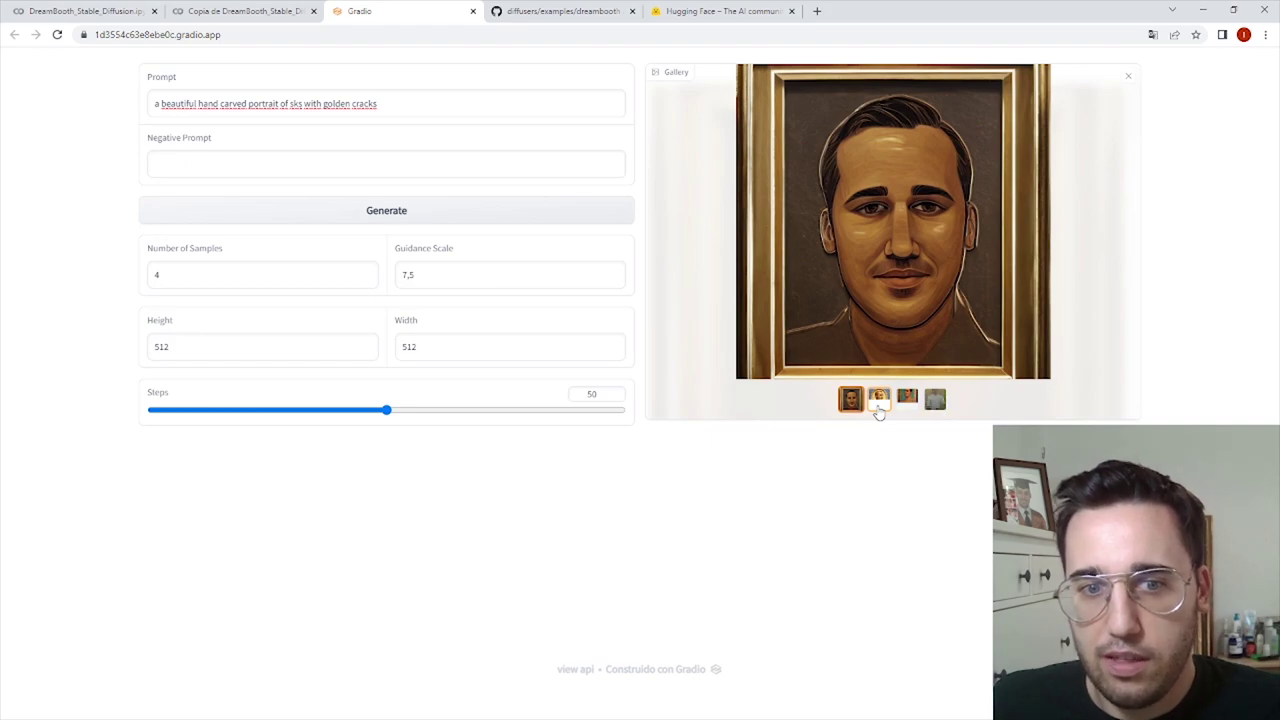
{"action": "left_click", "coordinate": [878, 405]}
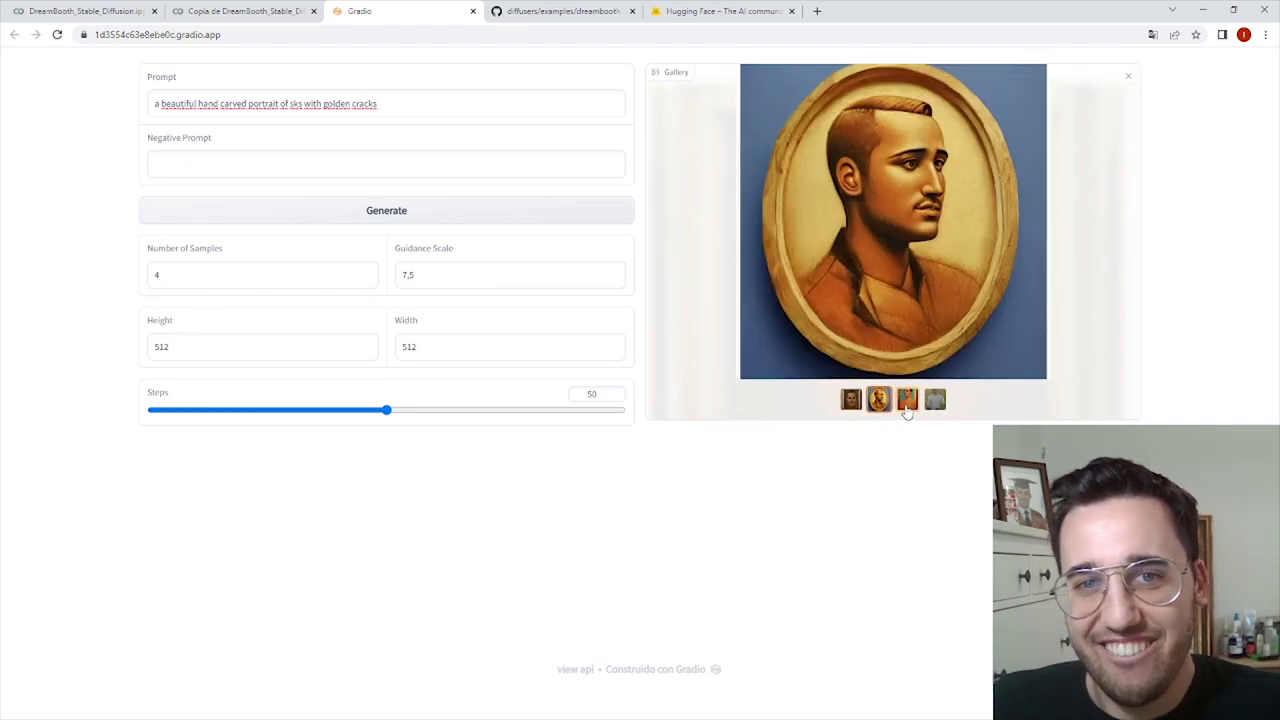
{"action": "left_click", "coordinate": [907, 405]}
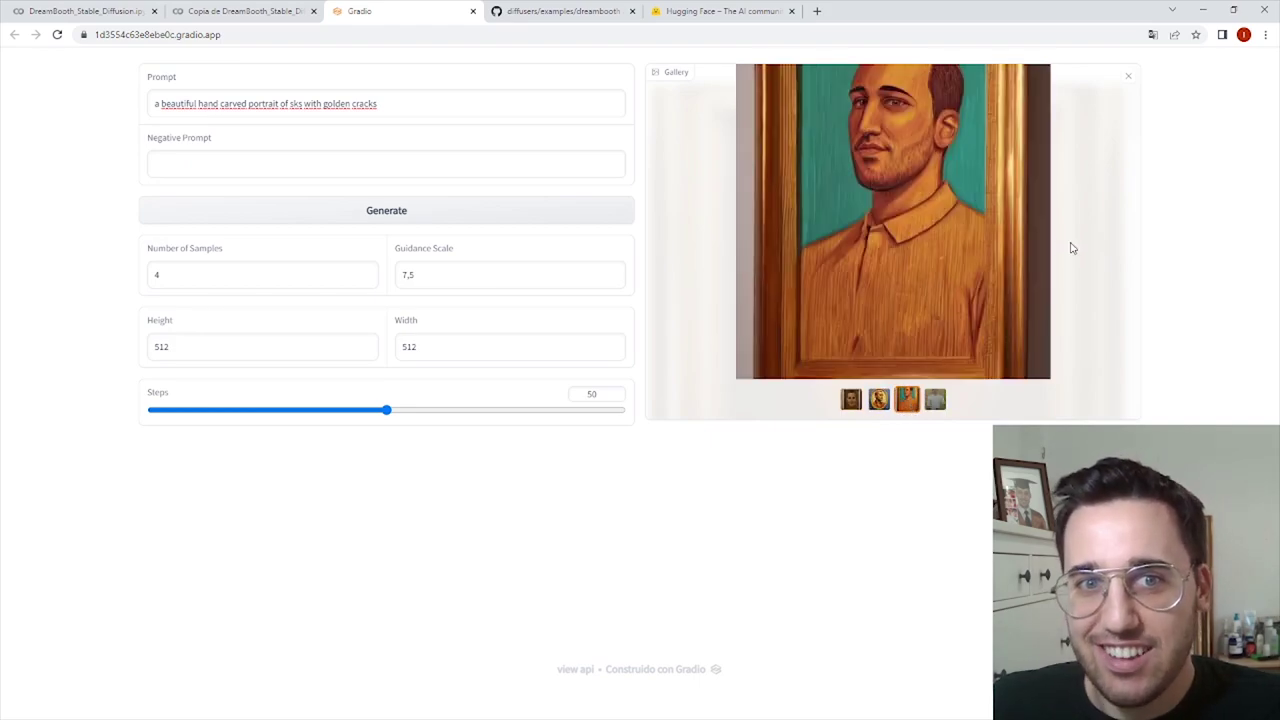
{"action": "left_click", "coordinate": [928, 408]}
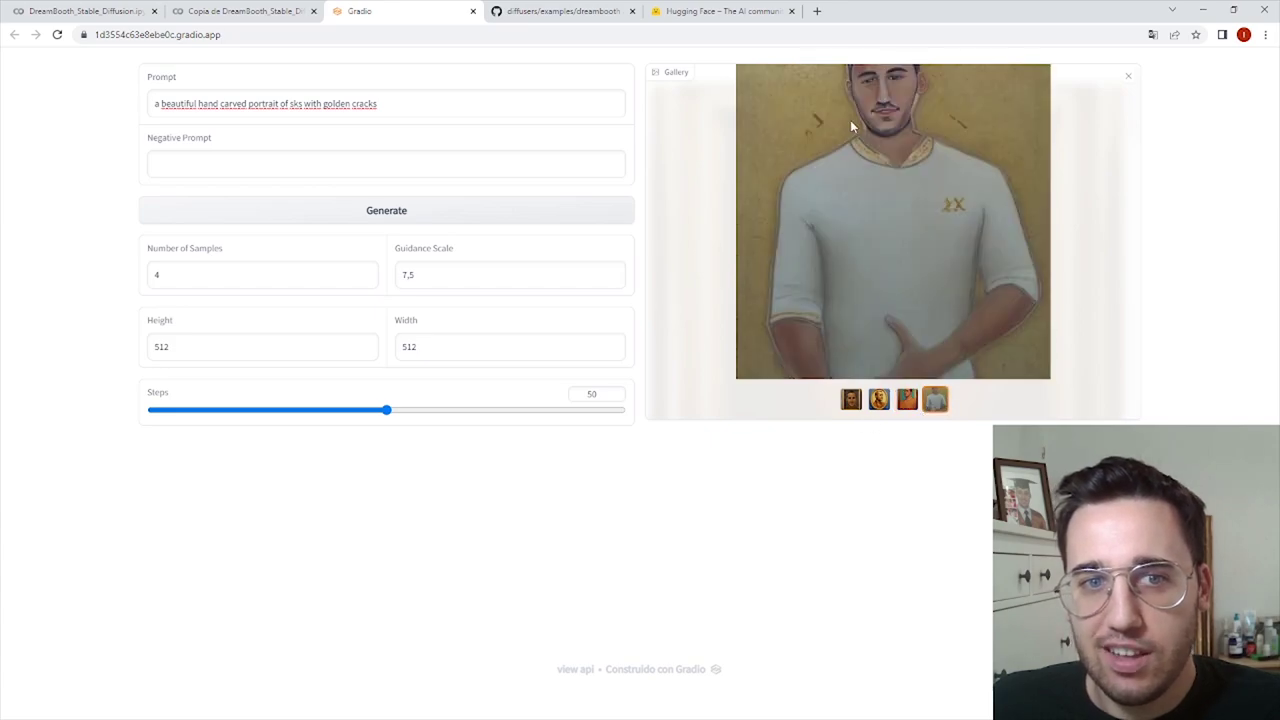
Replace the prompt with a detailed "symmetry!! portrait of sks wearing sunglasses, sci - fi -, cyberpunk, blade runner, glowing lights" digital painting description and generate the images
{"action": "left_click_drag", "start_coordinate": [374, 118], "coordinate": [2, 118]}
{"action": "type", "text": "symmetry!! portrait of sks wearing sunglasses, sci - fi -, cyberpunk, blade runner, glowing lights, tech, biotech, techwear!! intricate, elegant, highly detailed, digital painting, artstation, concept art, smooth, sharp focus, blur, short focal length, illustration, art by artgerm and greg rutkowski and alphonse mucha"}
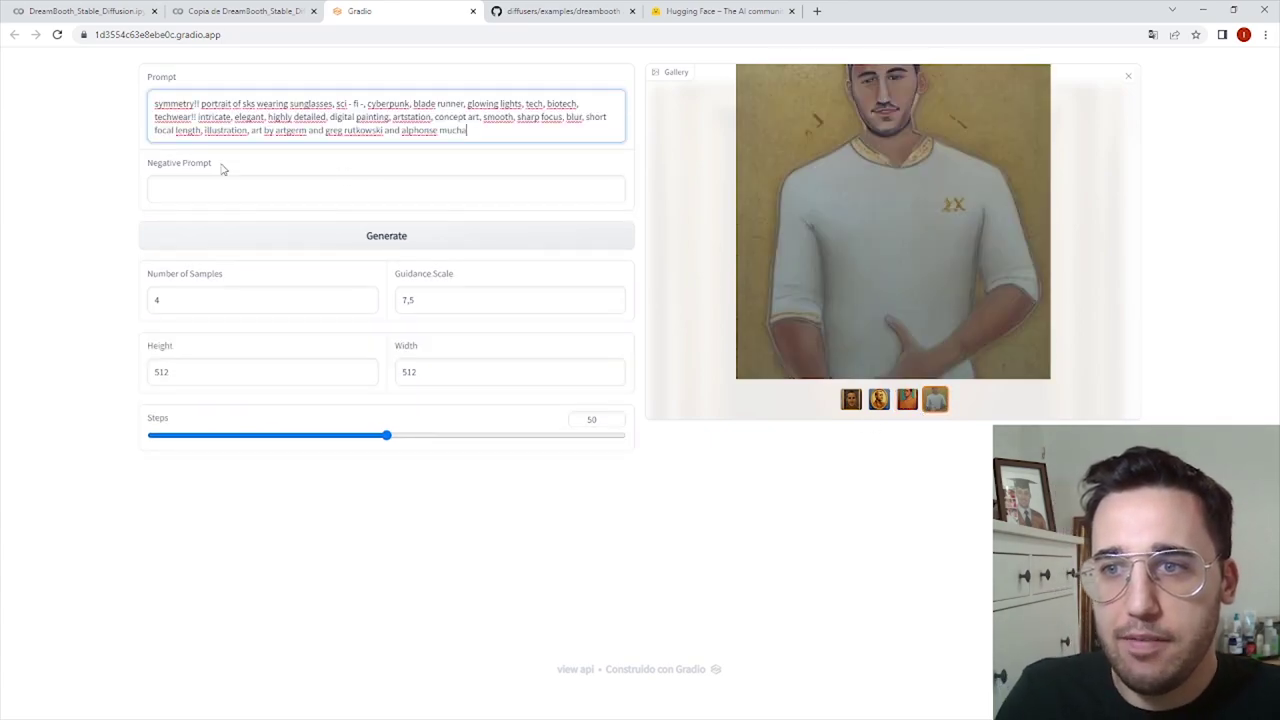
{"action": "left_click", "coordinate": [273, 246]}
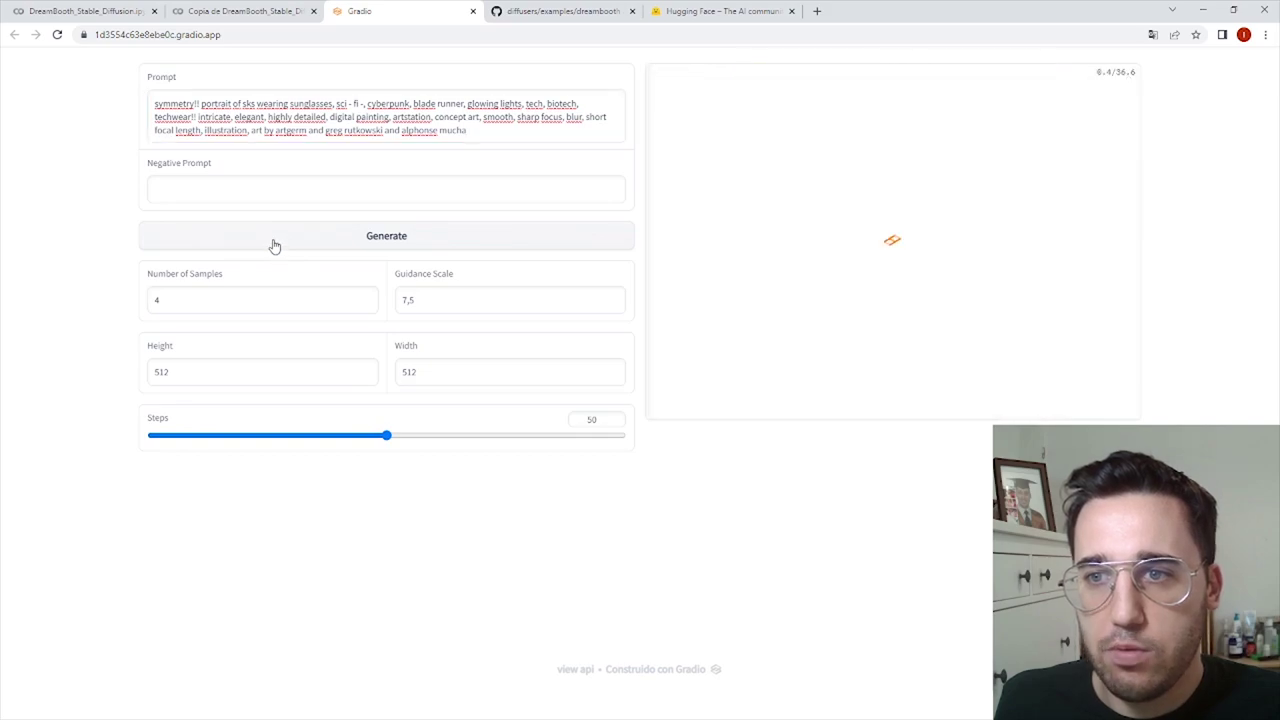
{"action": "double_click", "coordinate": [248, 103]}
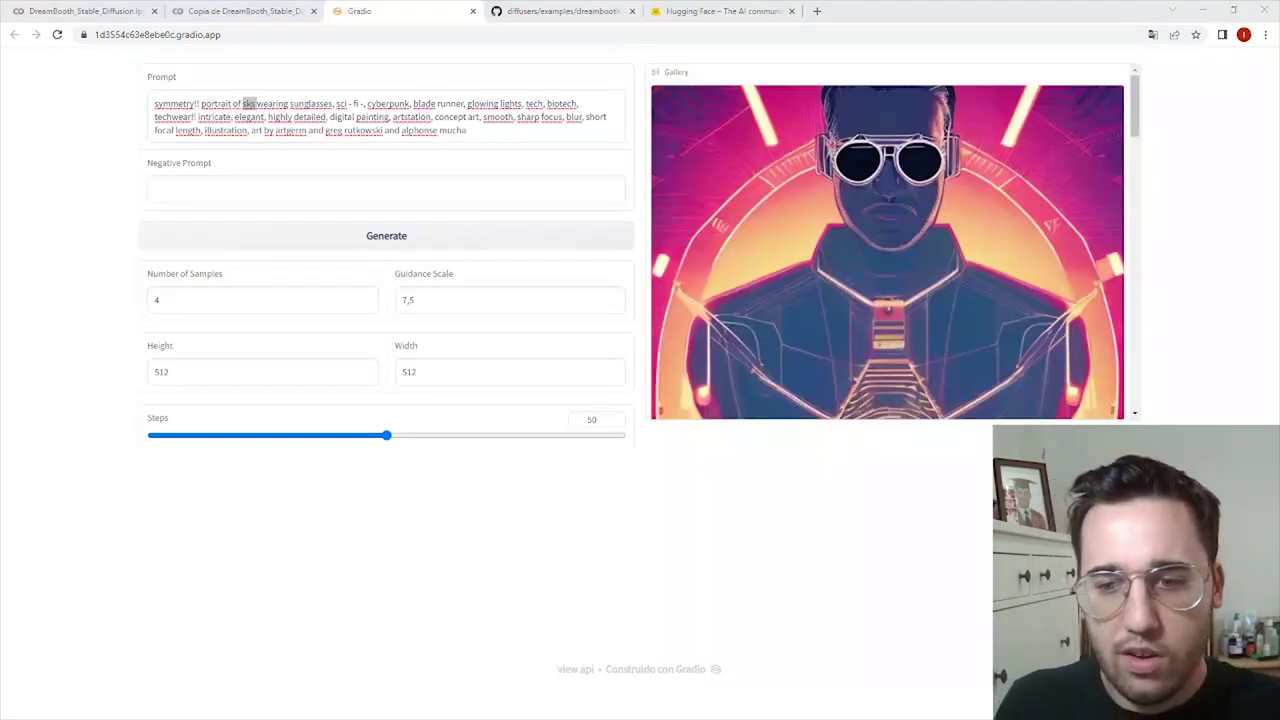
View the four generated cyberpunk sunglasses portraits one by one in the gallery
{"action": "left_click", "coordinate": [778, 340]}
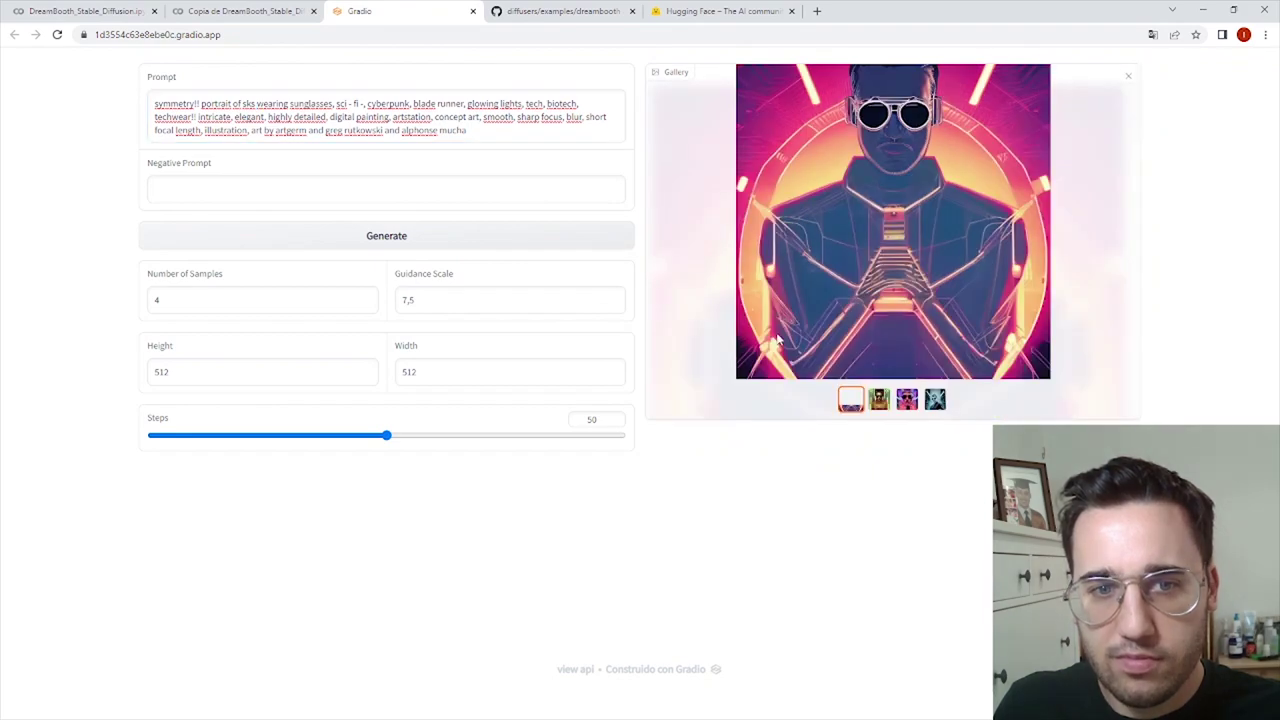
{"action": "left_click", "coordinate": [876, 405]}
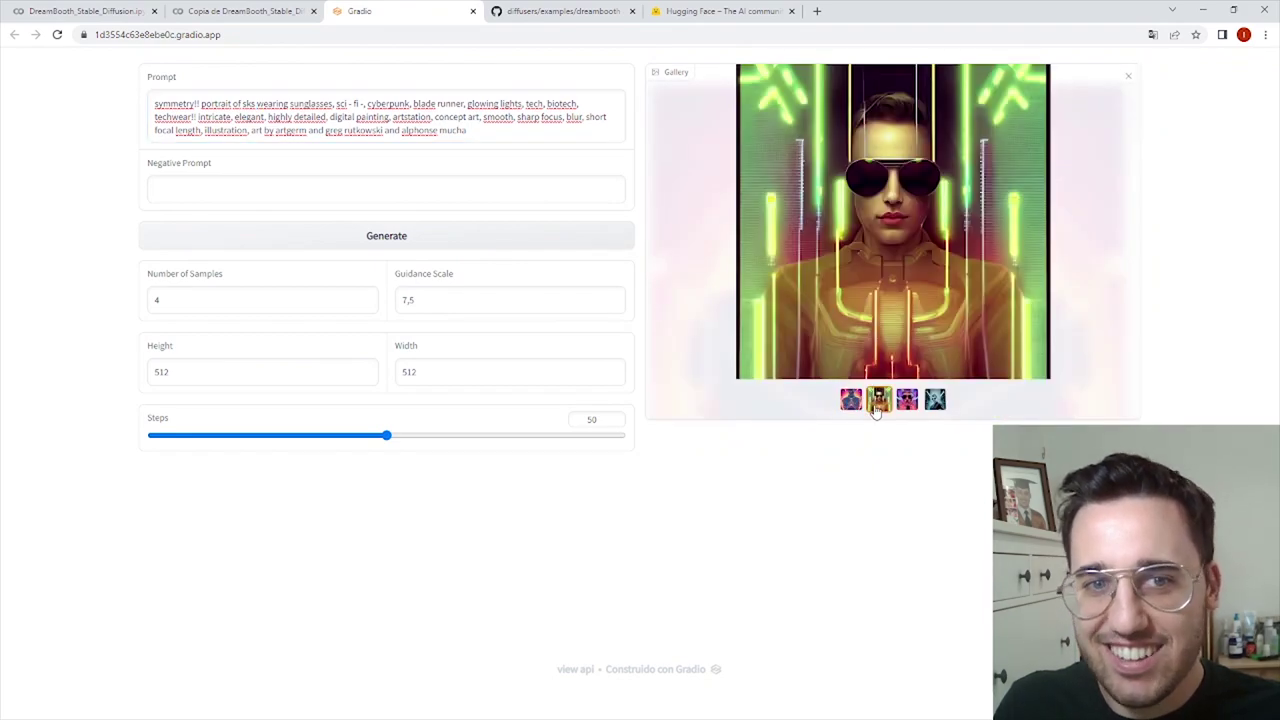
{"action": "left_click", "coordinate": [909, 404]}
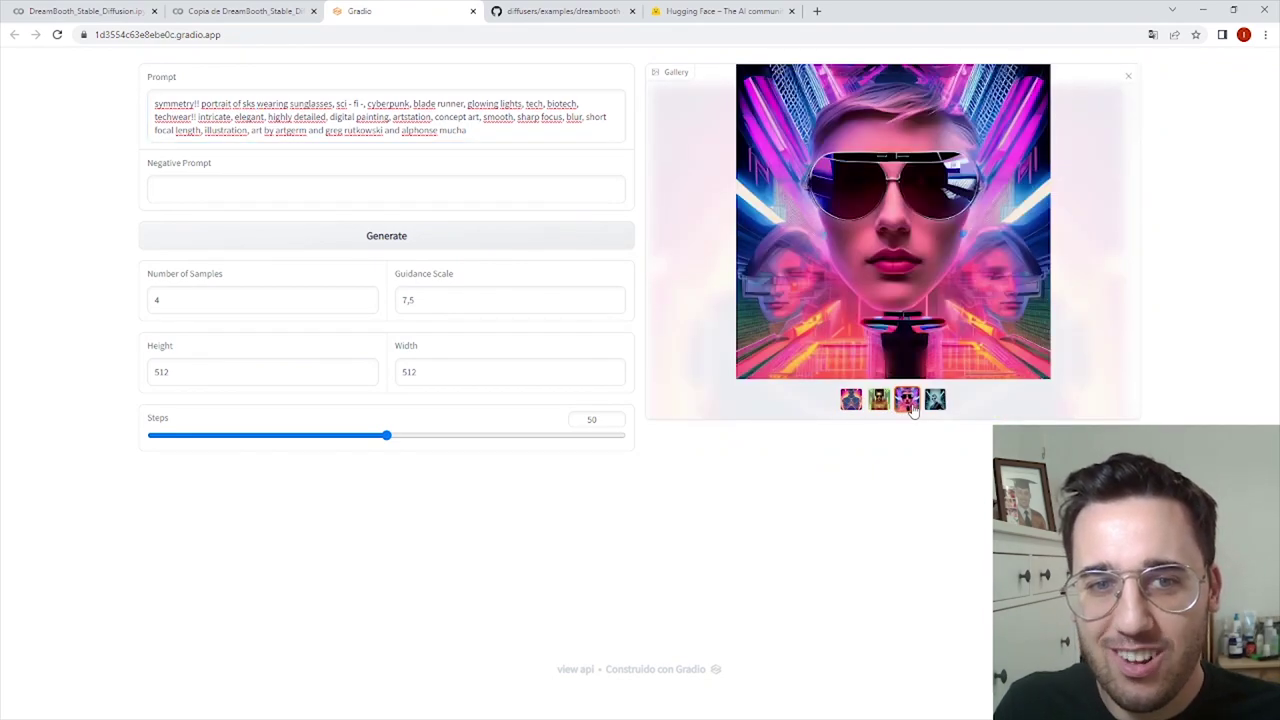
{"action": "left_click", "coordinate": [935, 402]}
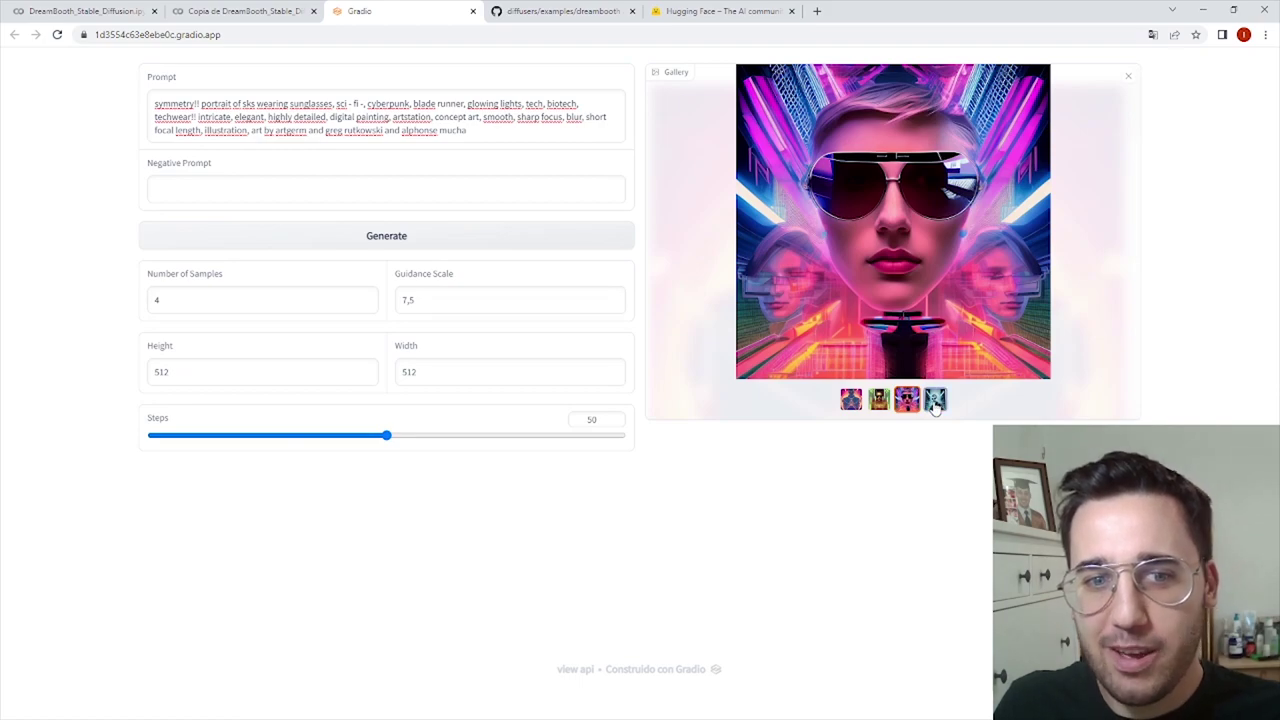